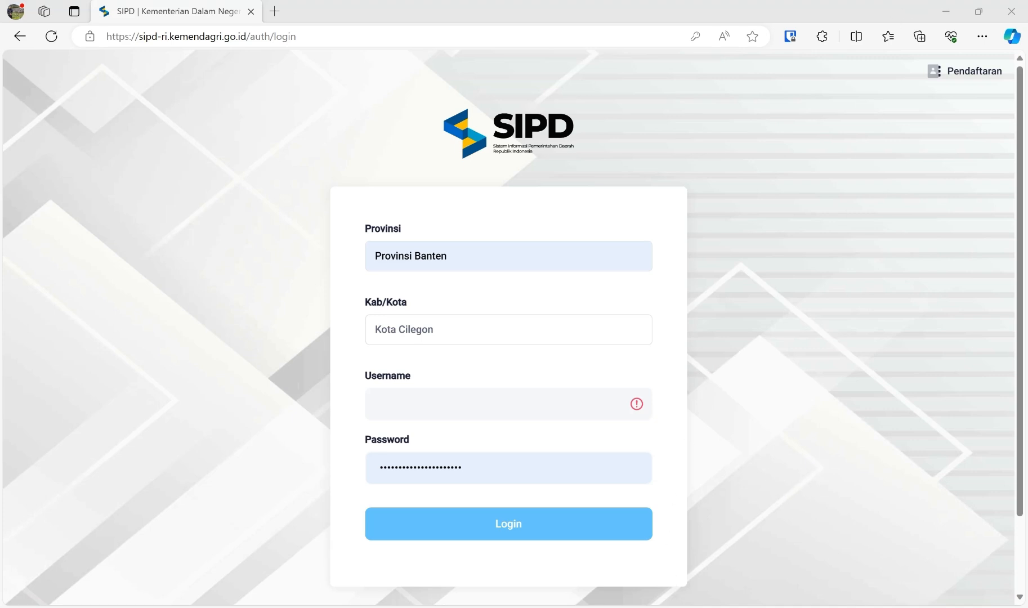
- Switch to the KamusUsulan workbook in Excel and look over the DPWKel and RPTKel groups in column B
mouse_move(702, 601)
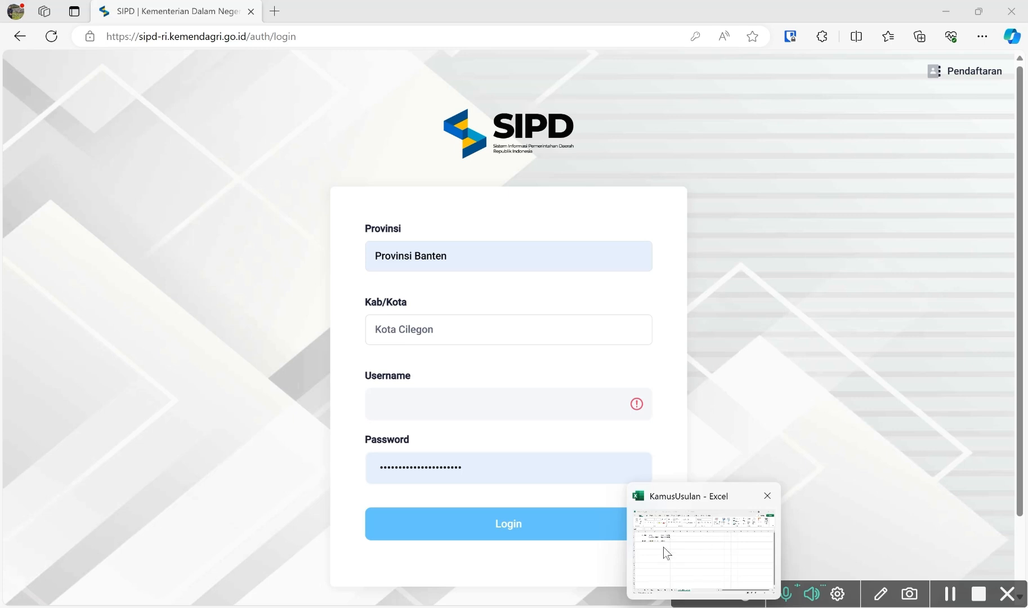
left_click(717, 561)
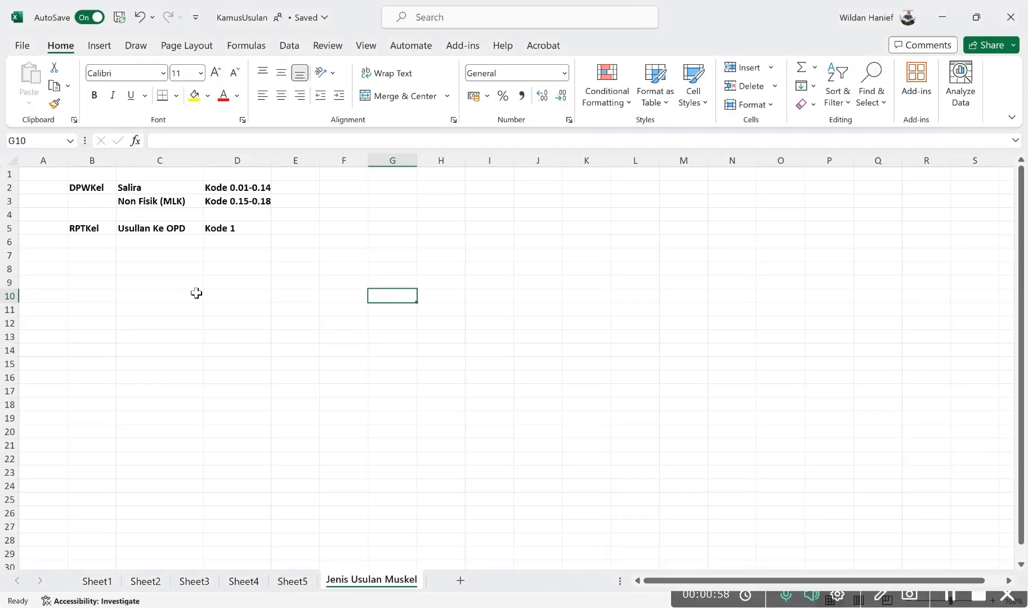
scroll(196, 292, "up", 5)
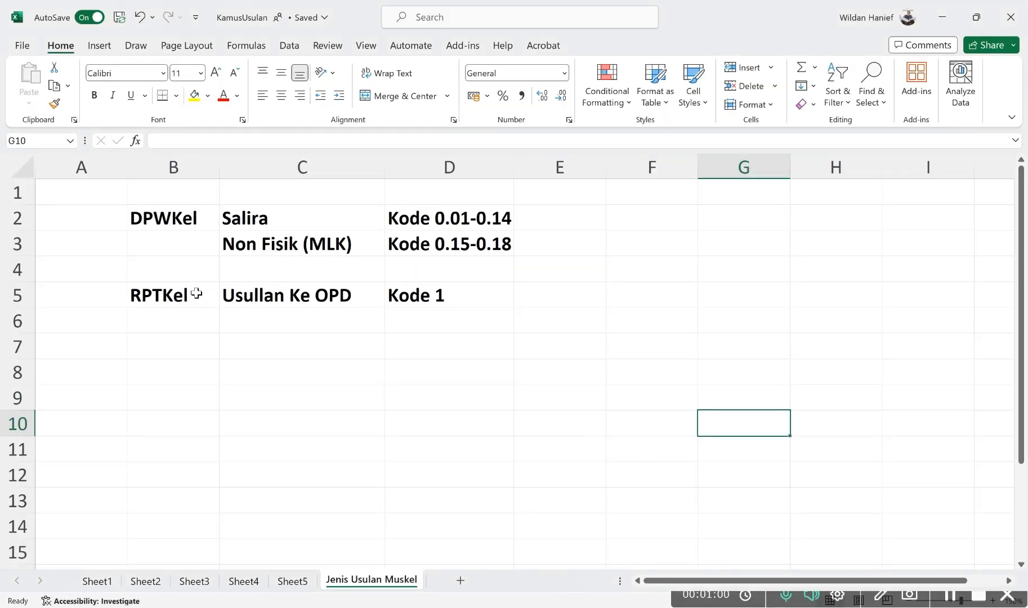
left_click_drag(190, 223, 191, 286)
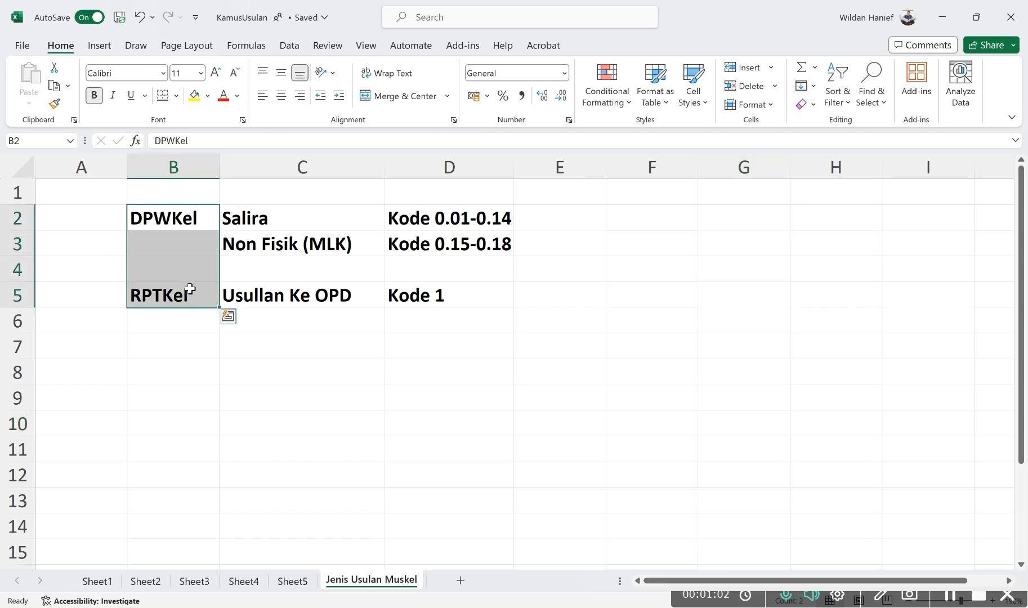
left_click(176, 352)
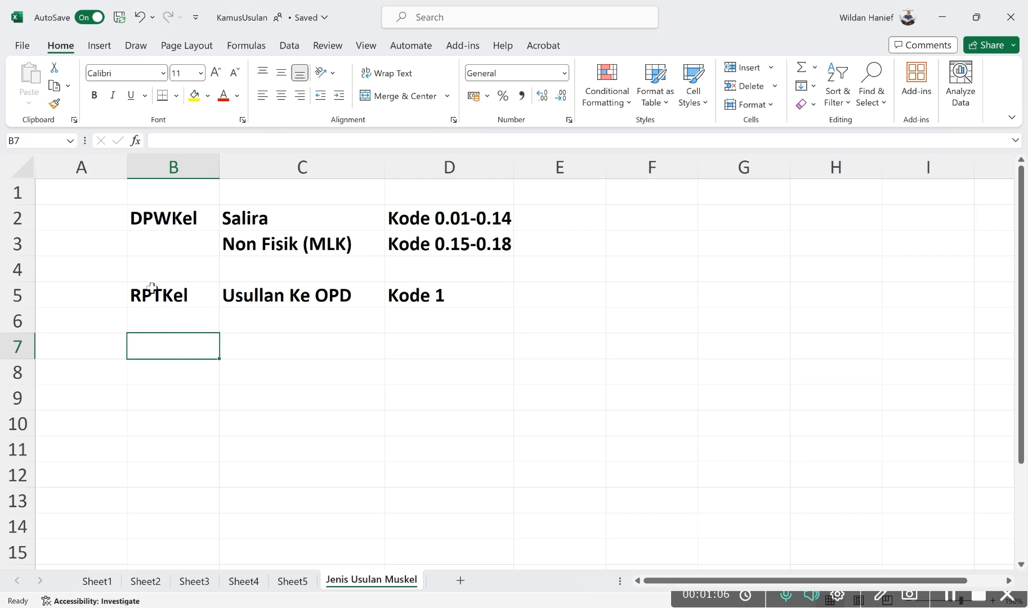
left_click(168, 301)
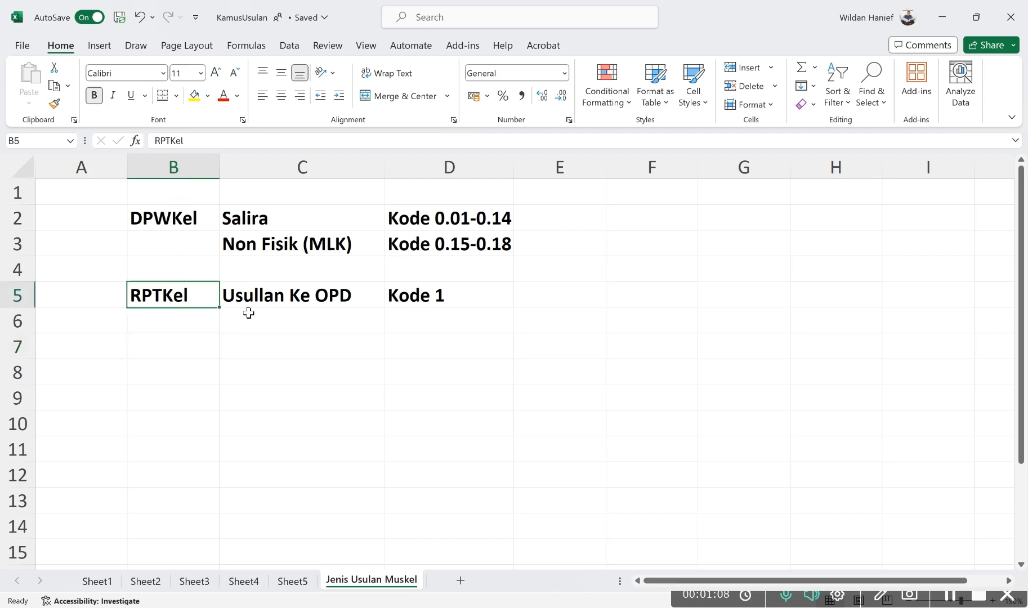
- Correct the spelling of the RPTKel proposal type in cell C5 to "Usulan Ke OPD"
double_click(265, 296)
key("BackSpace")
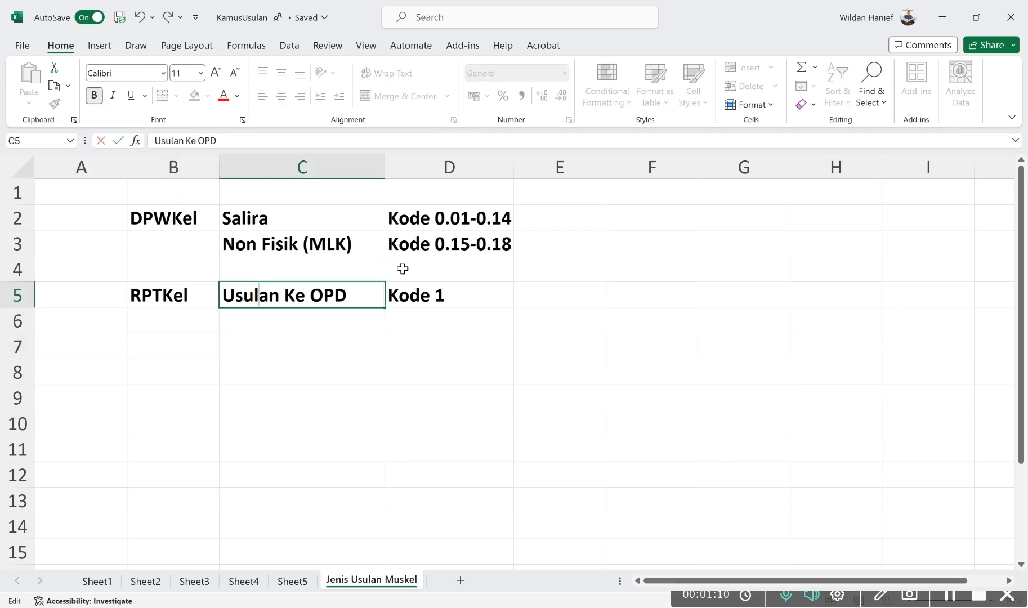
key("Return")
- Review the Salira and Non Fisik (MLK) proposal types under DPWKel together with their code ranges
left_click_drag(188, 221, 188, 241)
left_click_drag(290, 213, 359, 212)
left_click(317, 224)
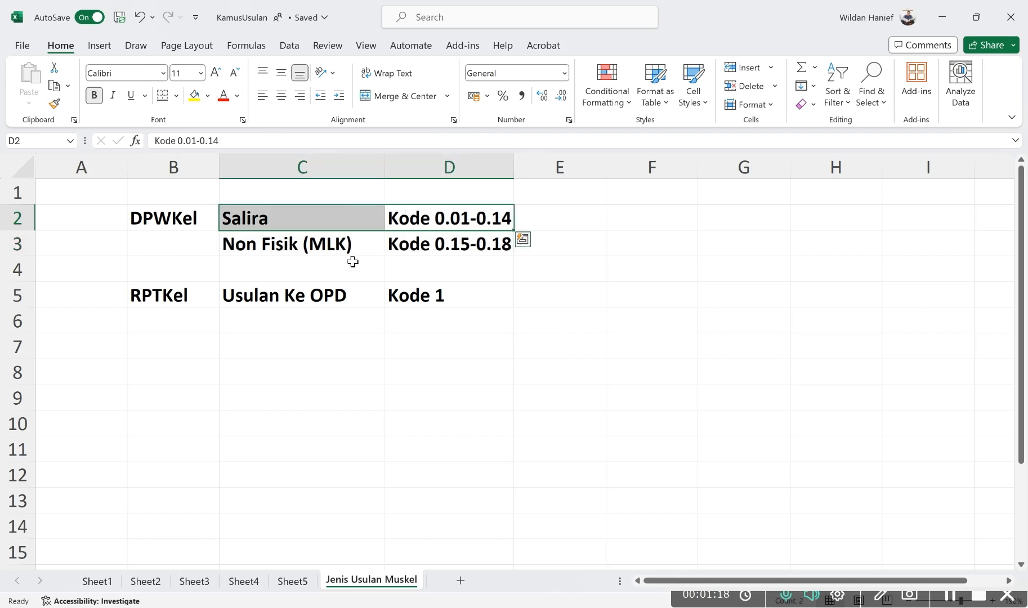
left_click(276, 249)
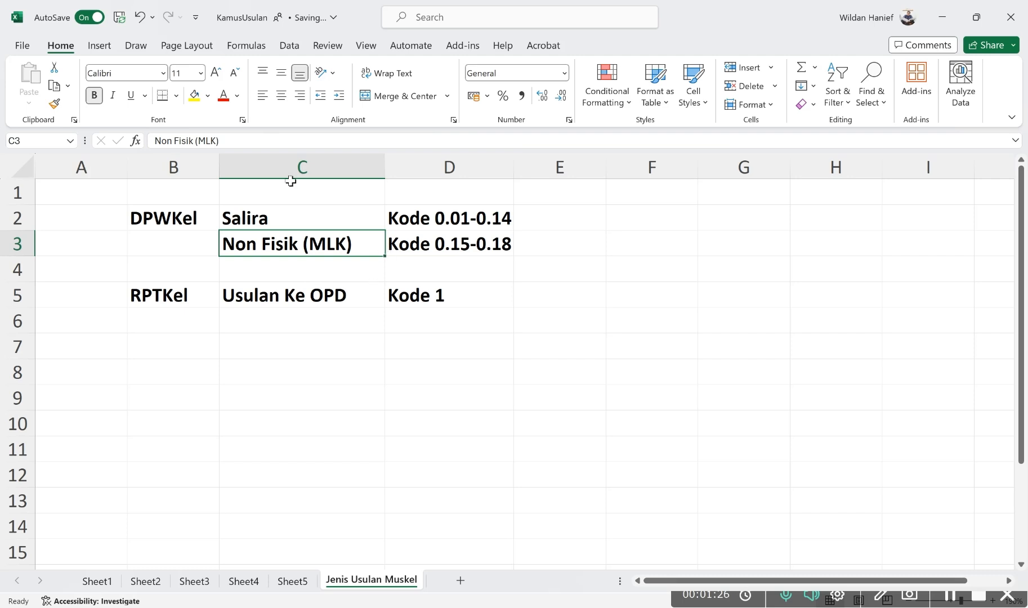
left_click(180, 214)
left_click(443, 211)
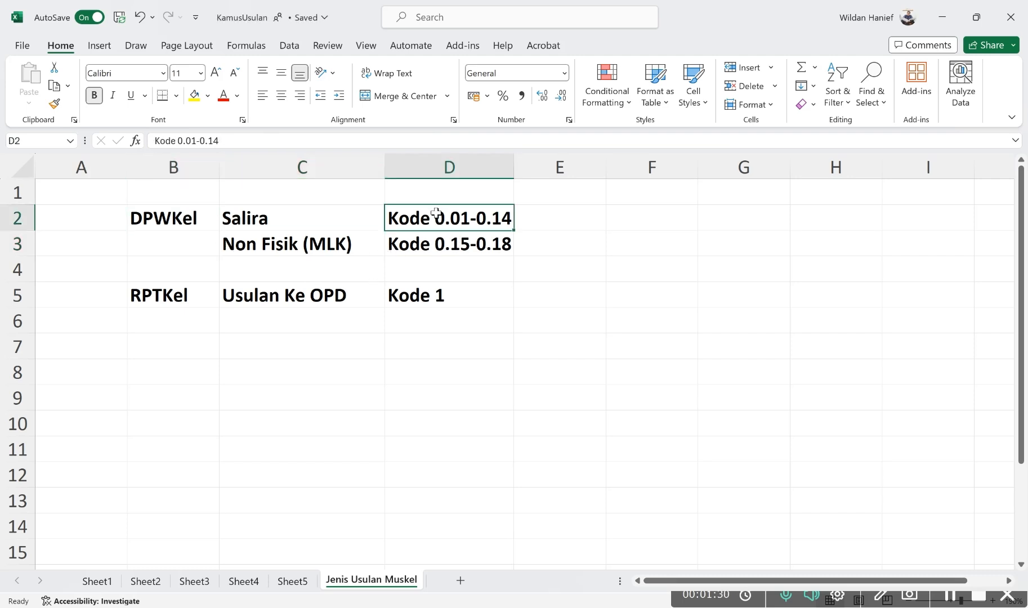
left_click(162, 303)
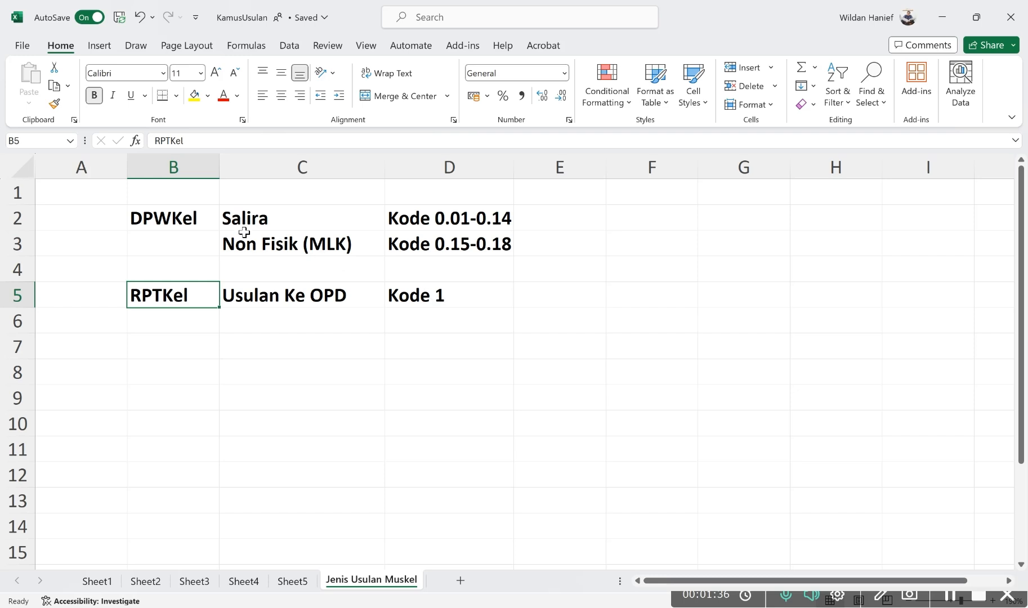
left_click(169, 218)
left_click_drag(305, 225, 311, 235)
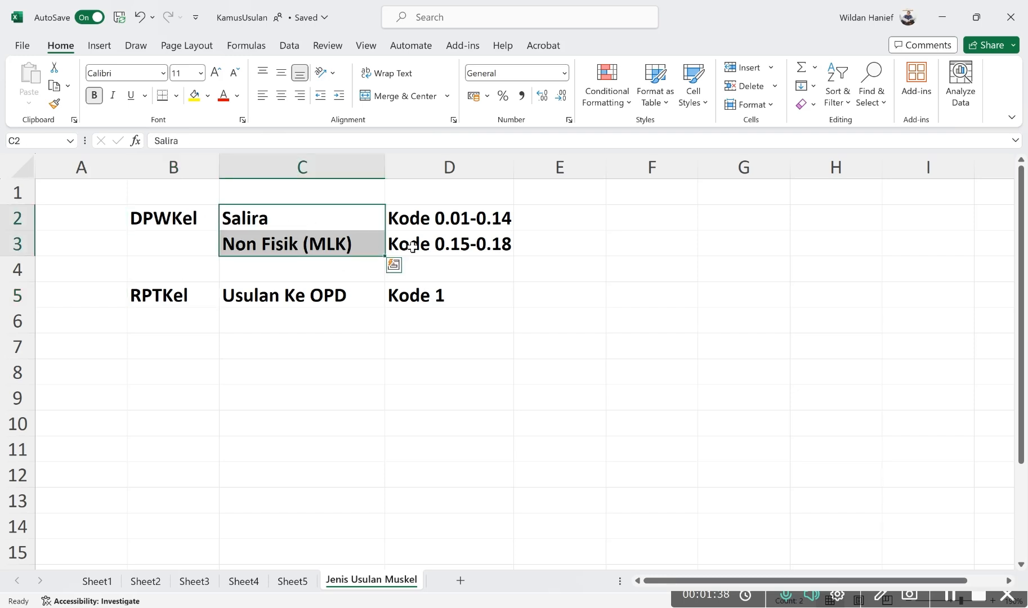
left_click(319, 216)
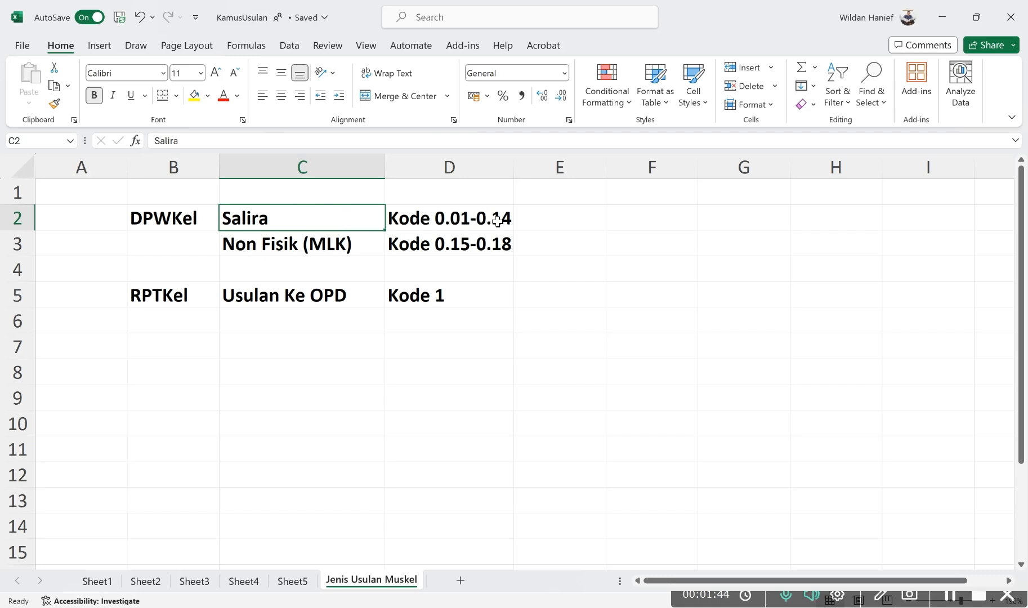
left_click(358, 244)
left_click(409, 246)
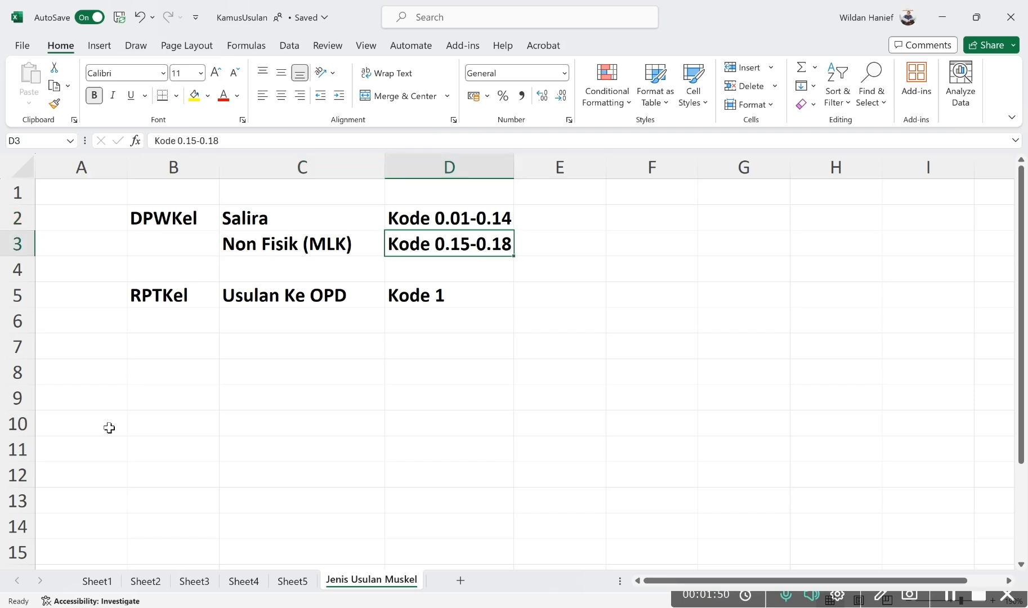
- Examine the Salira problem descriptions on Sheet1, from code 0.01 through the end of code 0.14
left_click(105, 583)
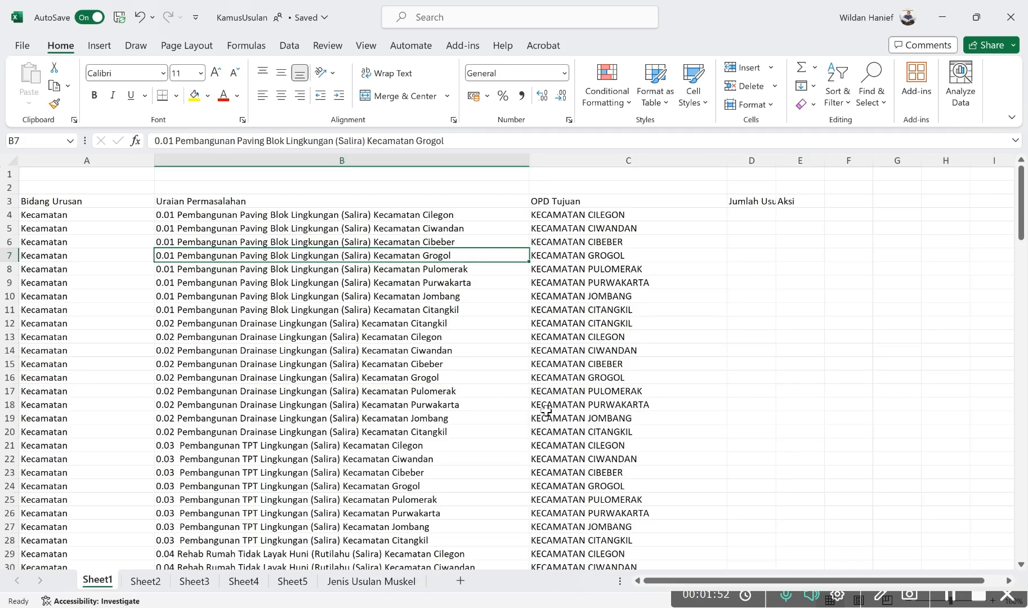
scroll(455, 385, "up", 1)
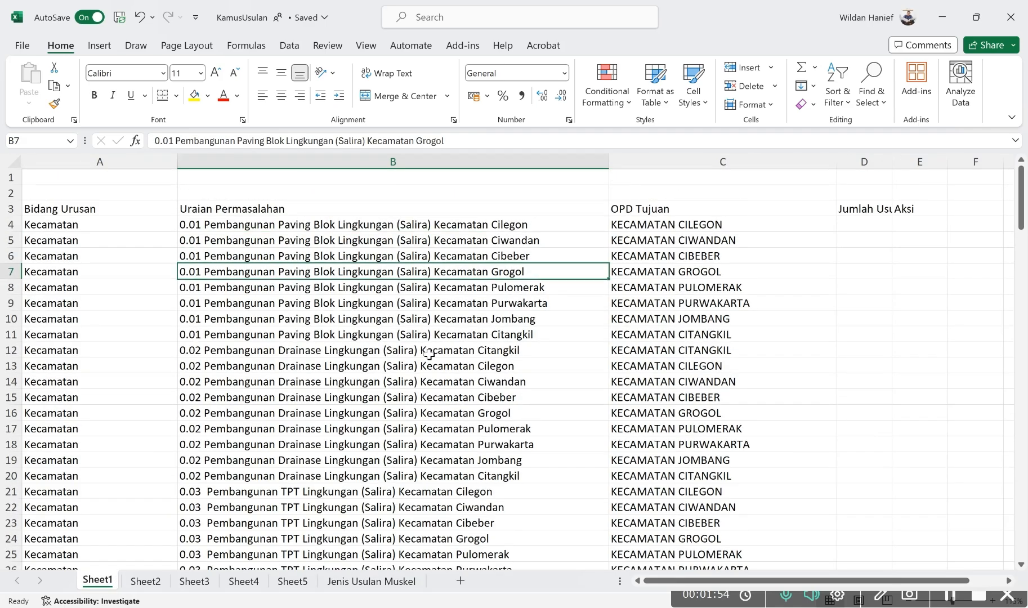
left_click(208, 224)
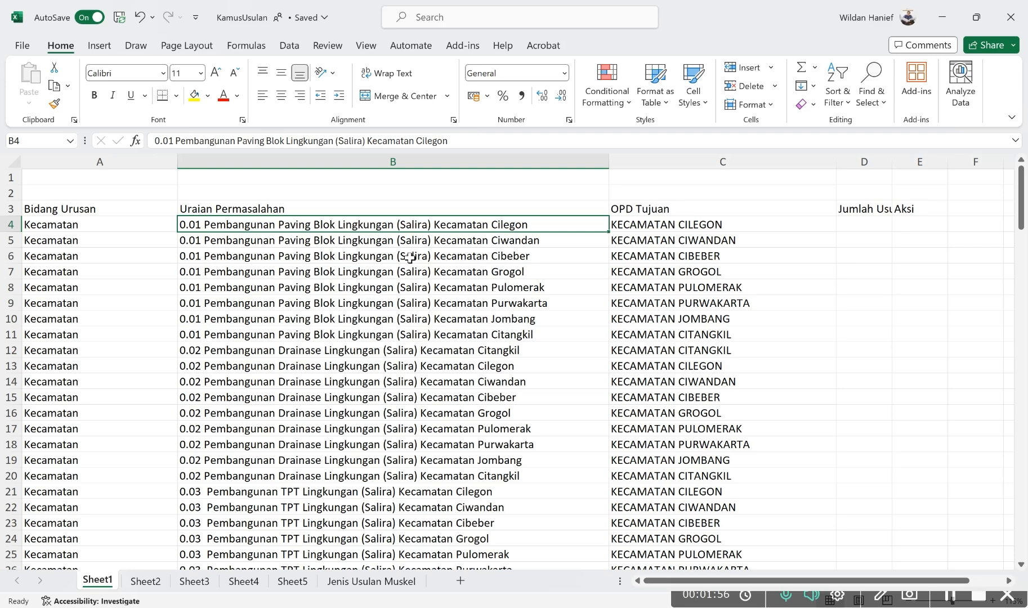
scroll(410, 259, "down", 20)
scroll(409, 259, "down", 6)
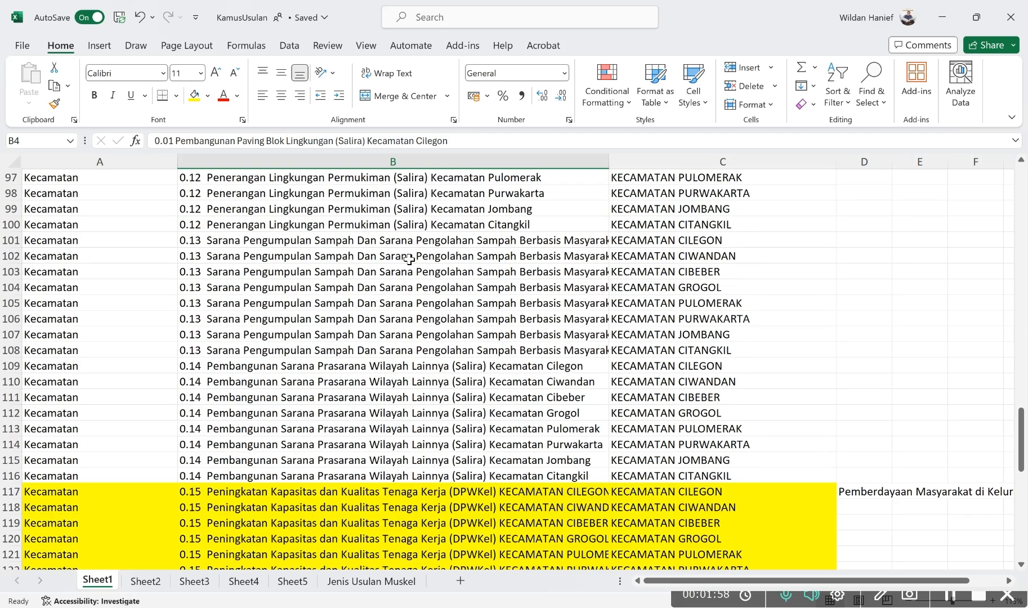
left_click_drag(465, 367, 472, 471)
left_click(465, 403)
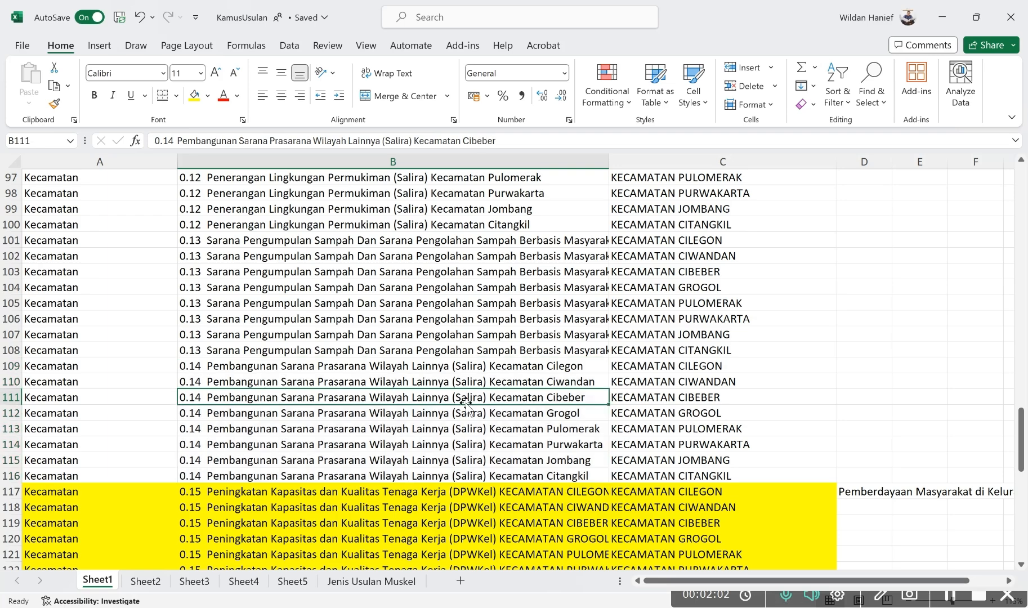
scroll(276, 361, "up", 1)
scroll(276, 361, "up", 6)
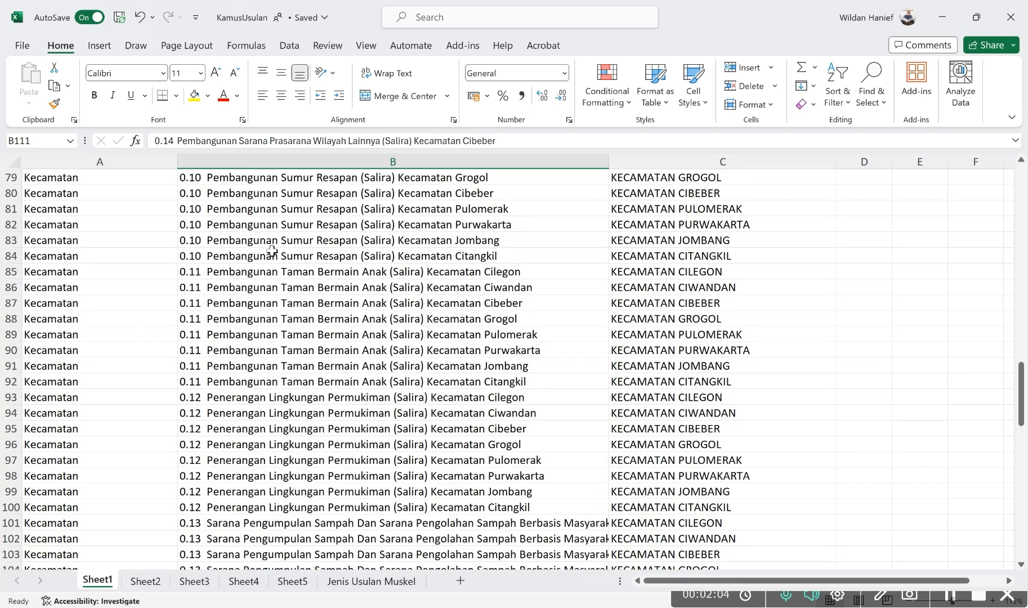
scroll(272, 309, "up", 20)
scroll(272, 312, "up", 5)
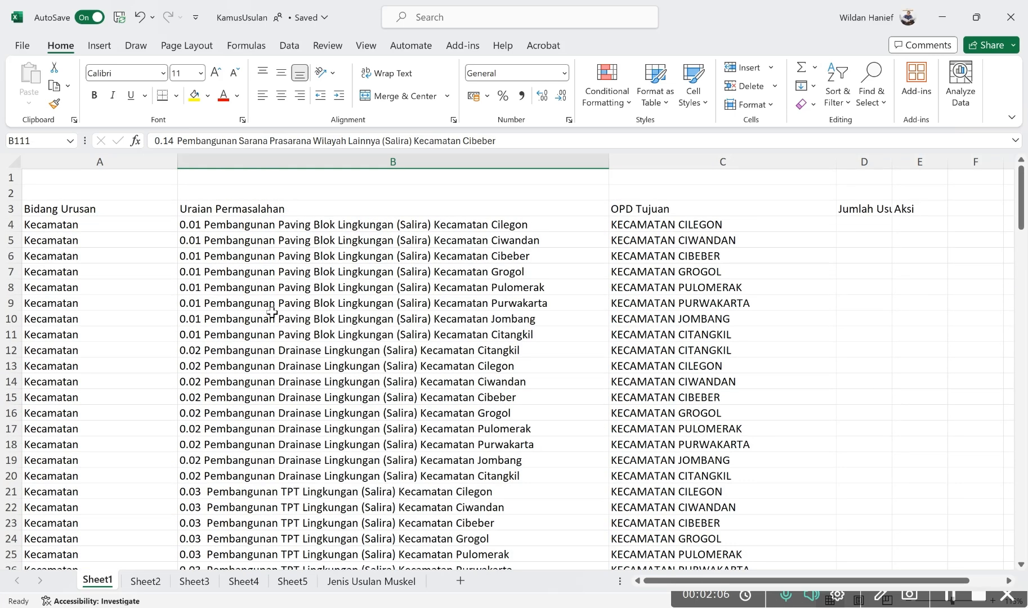
scroll(272, 311, "down", 20)
scroll(273, 311, "down", 5)
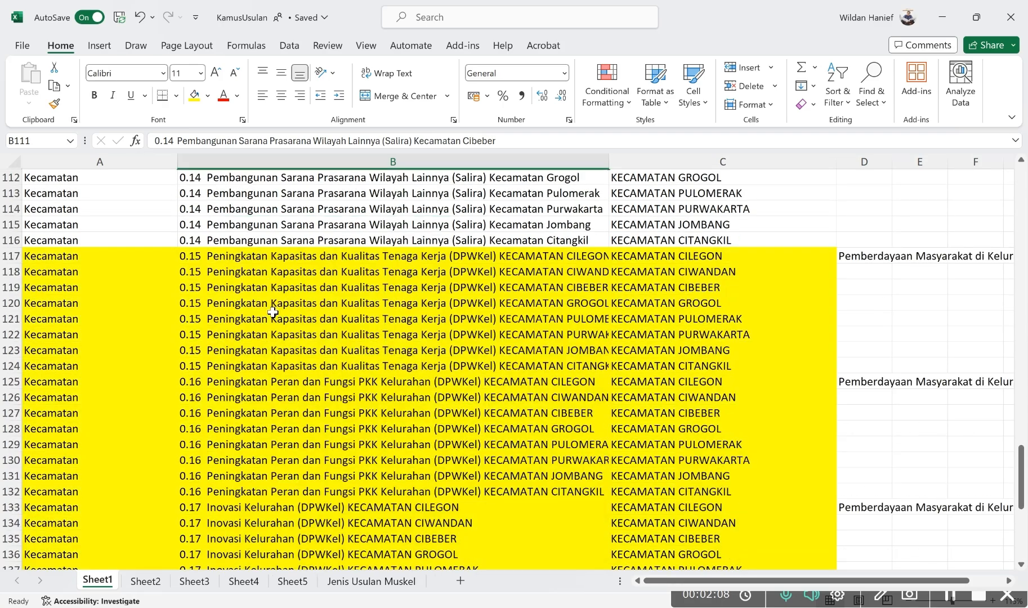
scroll(273, 312, "up", 3)
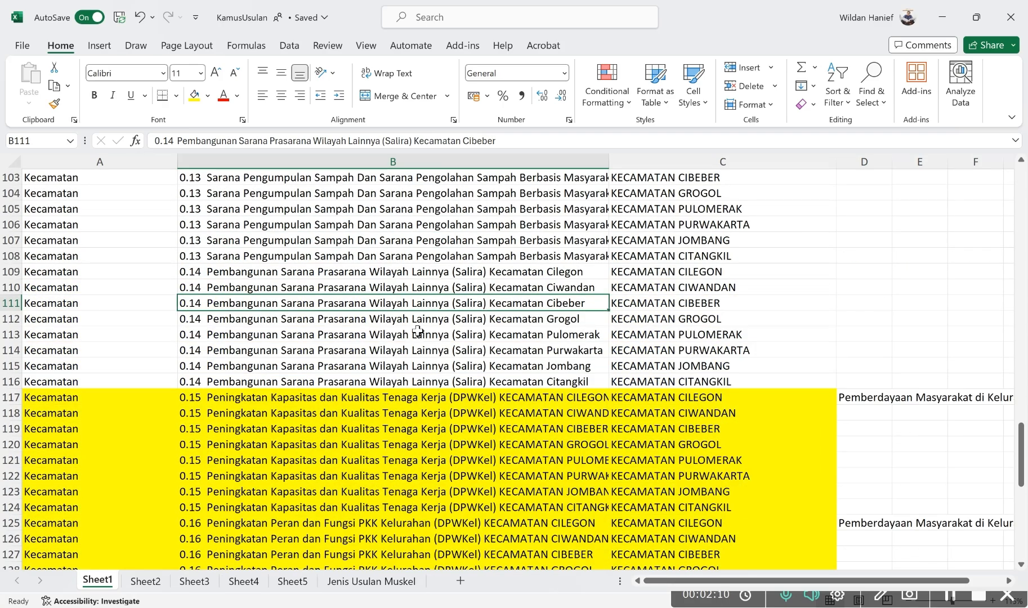
scroll(422, 333, "up", 2)
scroll(405, 338, "down", 3)
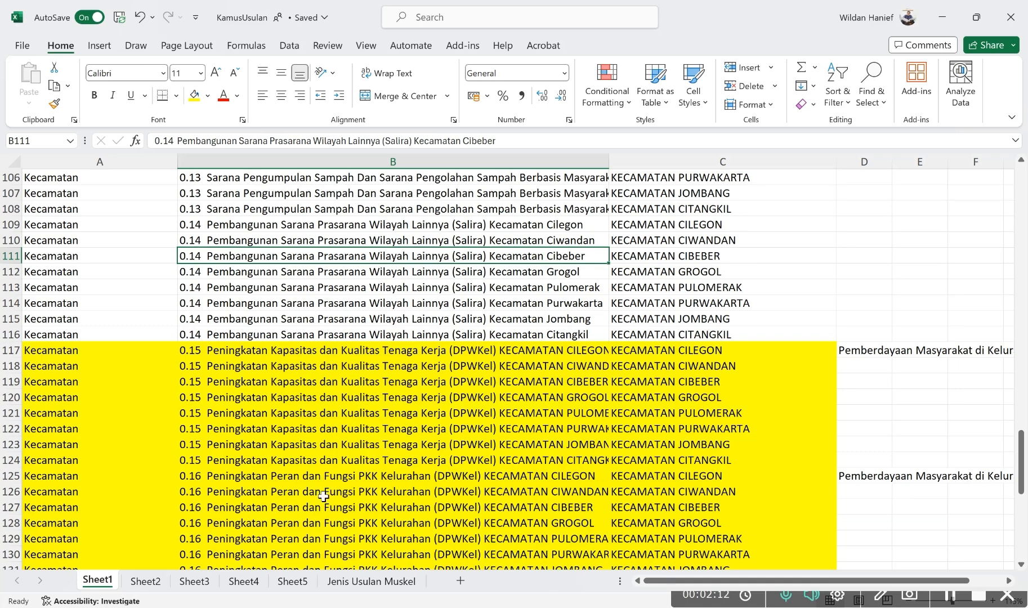
- Compare the Non Fisik (MLK) code range on Jenis Usulan Muskel with the yellow-highlighted entries on Sheet1
left_click(370, 581)
left_click(271, 254)
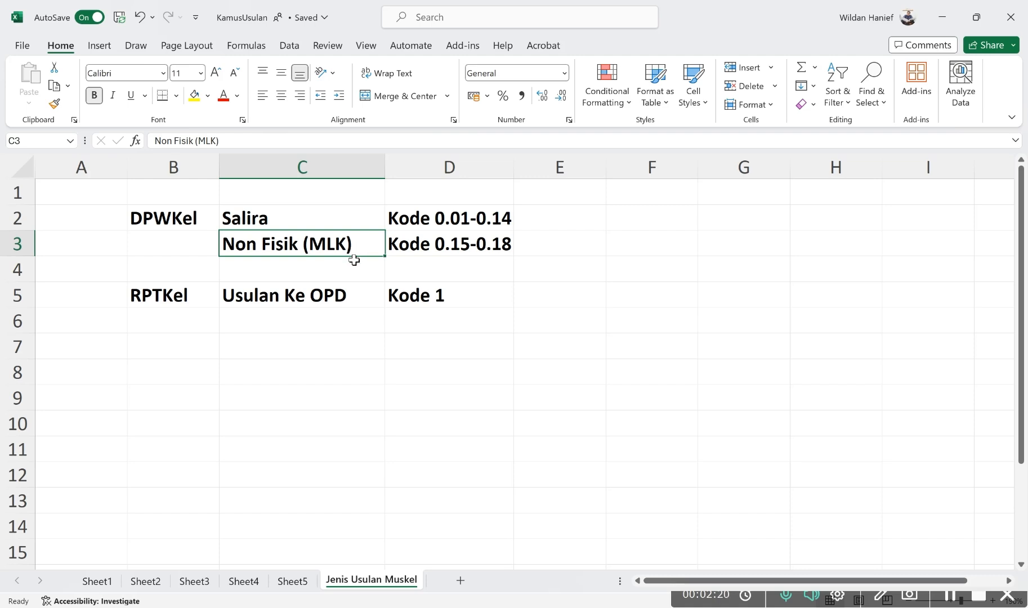
left_click(431, 256)
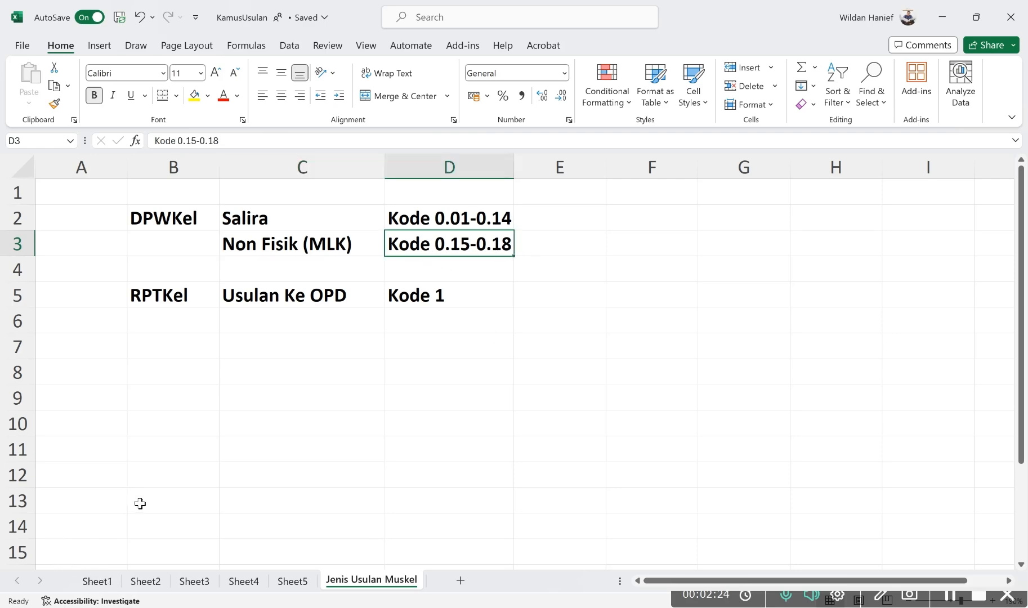
left_click(92, 586)
scroll(281, 354, "down", 1)
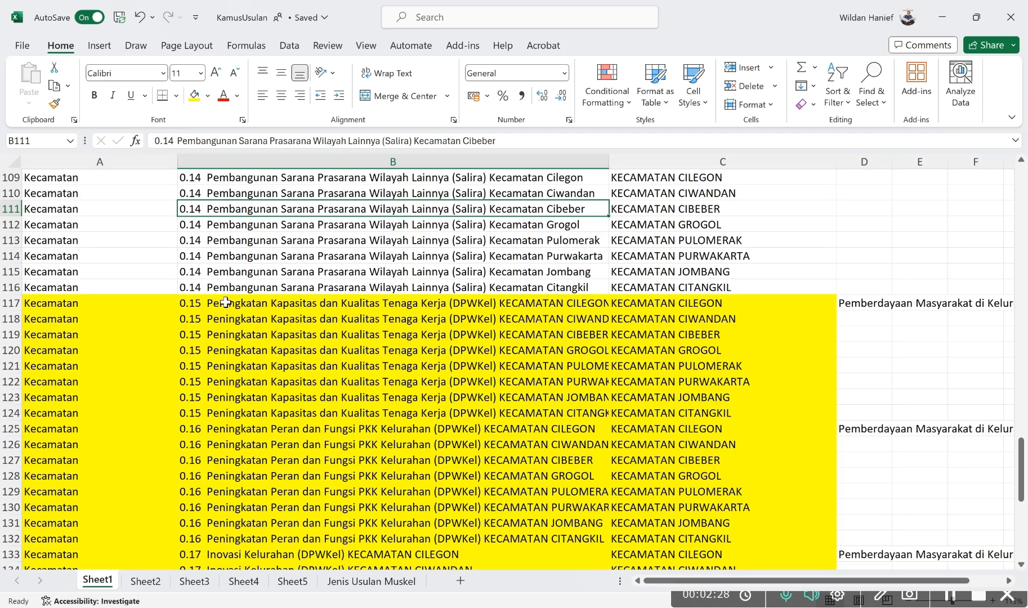
scroll(223, 407, "down", 10)
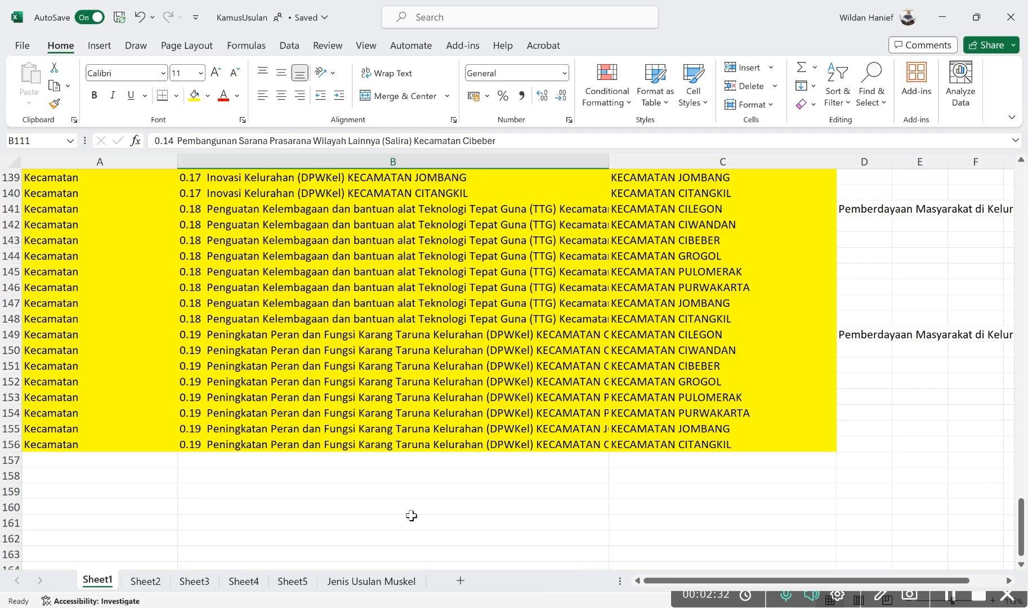
scroll(389, 505, "up", 6)
scroll(210, 315, "up", 3)
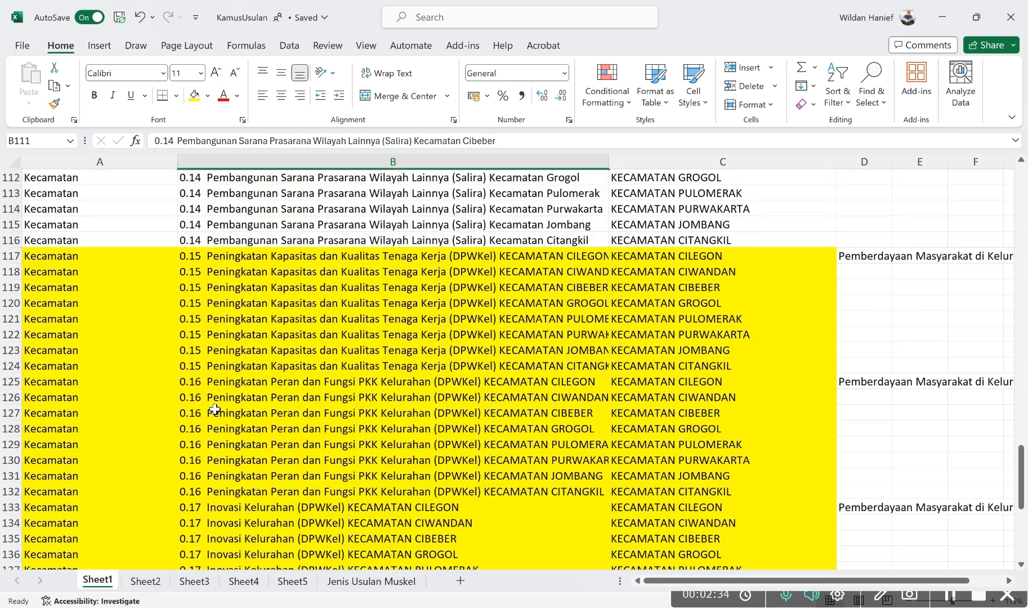
scroll(228, 476, "down", 2)
scroll(228, 477, "down", 6)
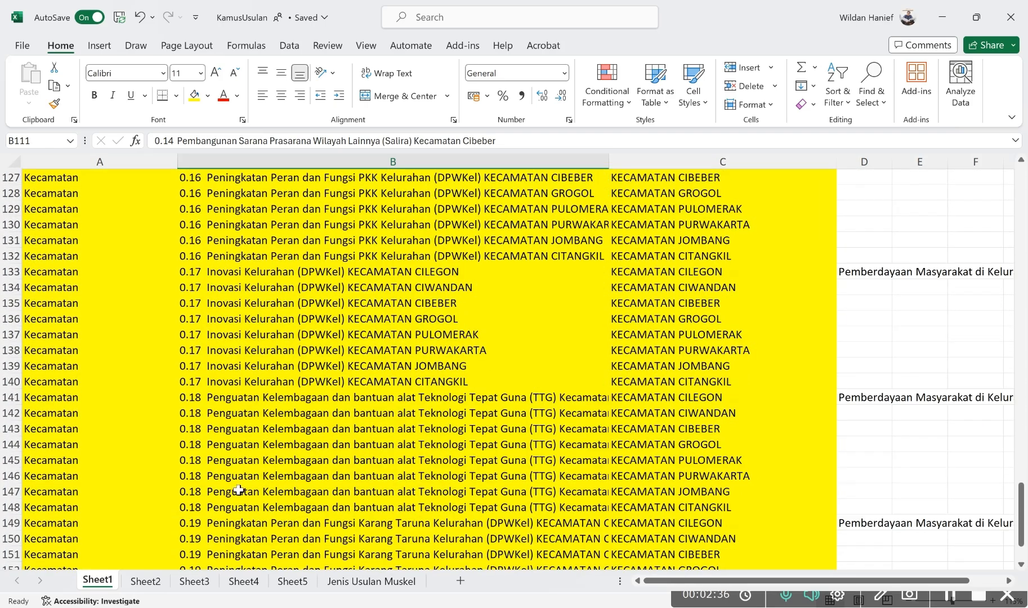
- Change the Non Fisik (MLK) code range in cell D3 of Jenis Usulan Muskel to "Kode 0.15-0.19"
left_click(371, 581)
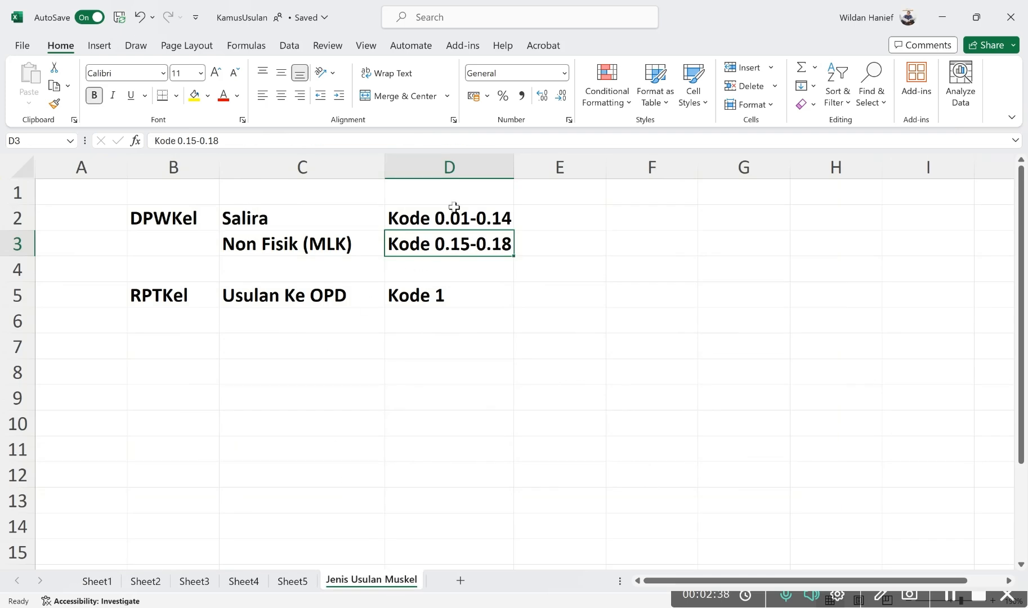
left_click(278, 138)
key("BackSpace")
type("9")
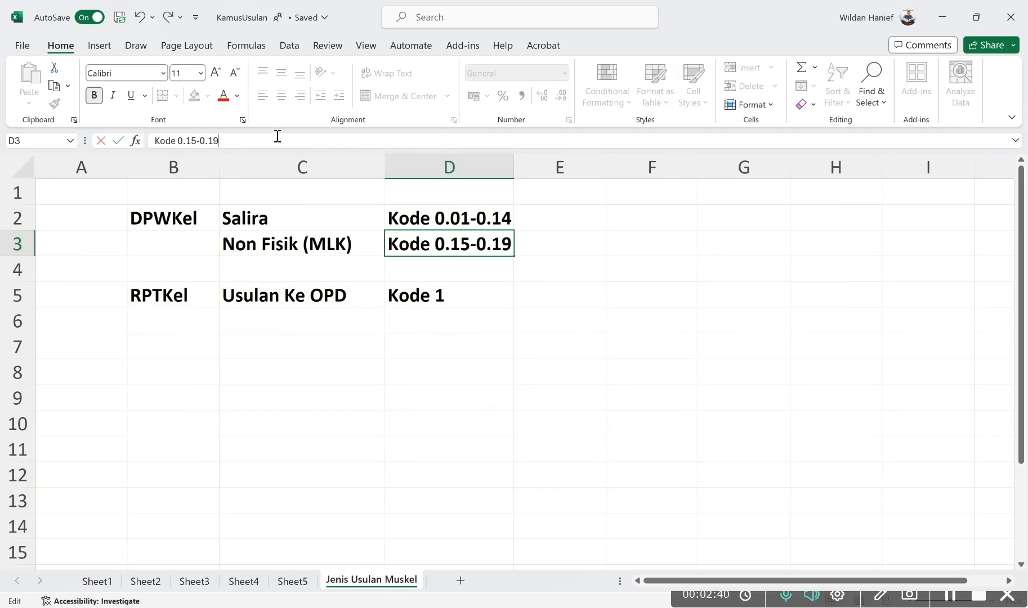
key("Return")
left_click_drag(461, 219, 465, 244)
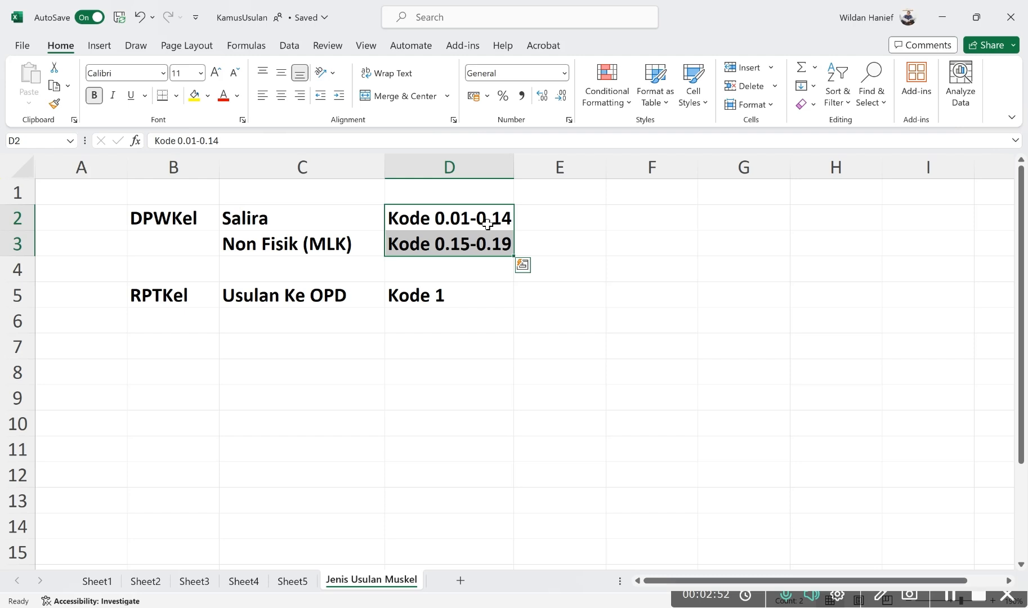
left_click(479, 222)
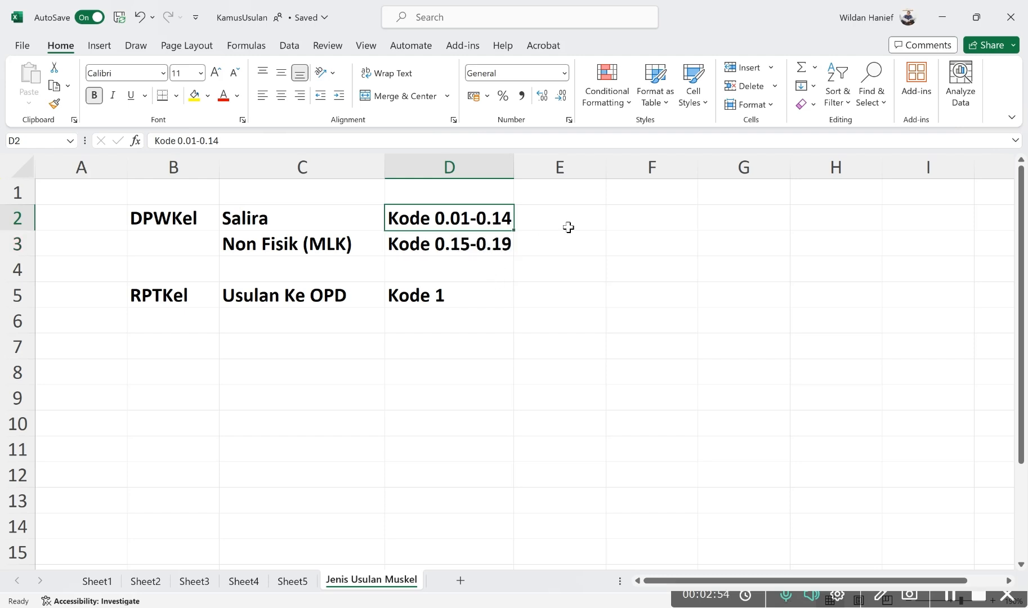
left_click(321, 253)
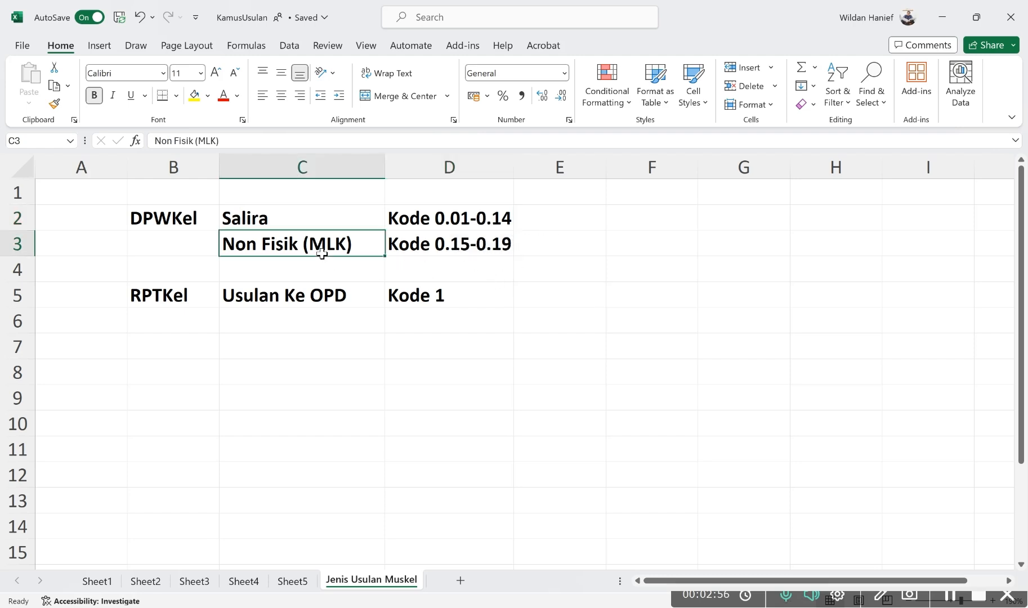
- Review the Non Fisik (MLK) code range under DPWKel and the RPTKel Usulan Ke OPD code entry
left_click(433, 246)
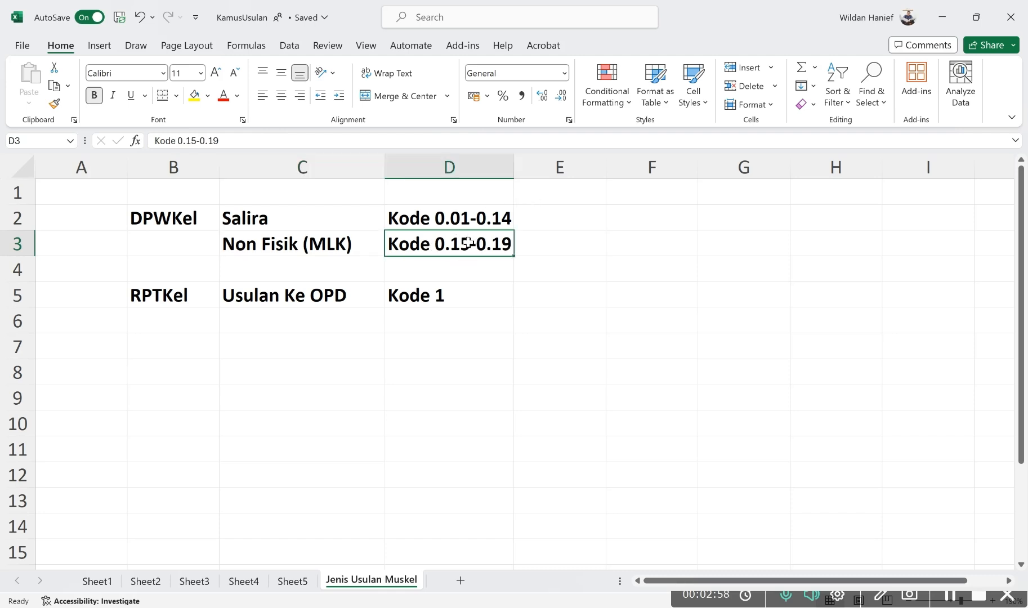
left_click(179, 298)
left_click(466, 307)
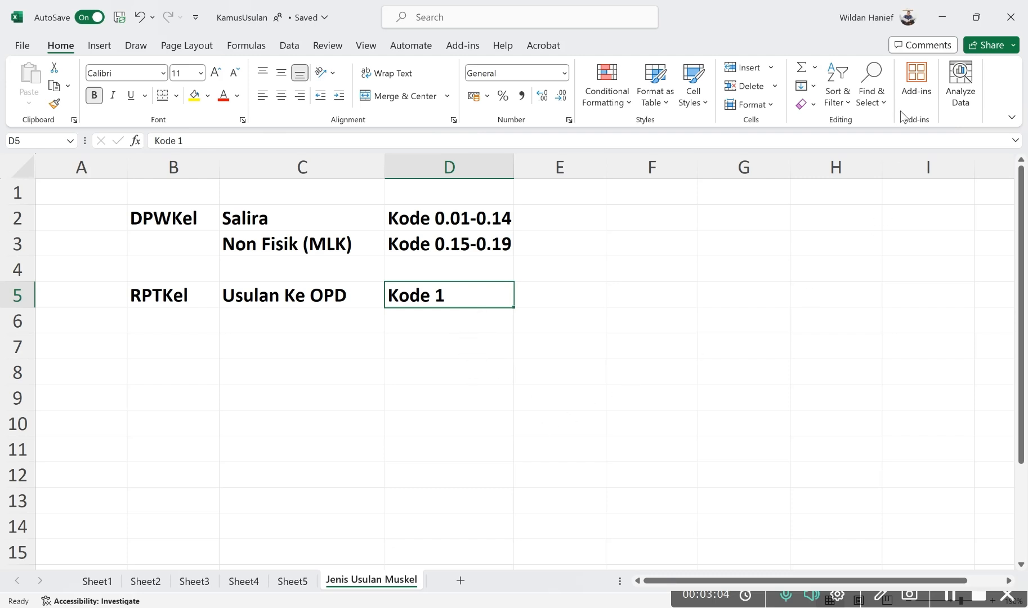
left_click(849, 301)
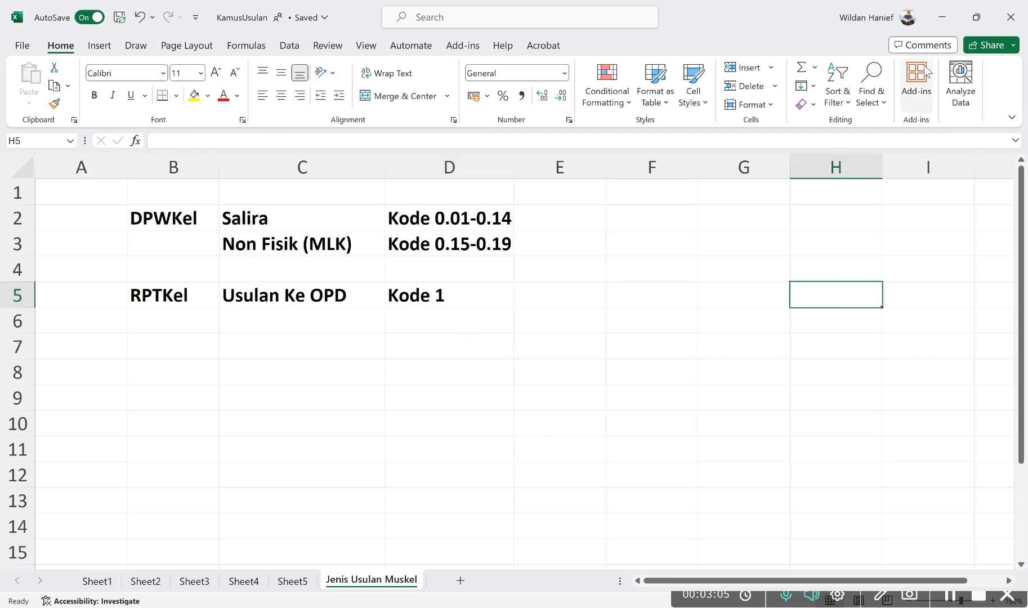
- Switch from the workbook to the SIPD login page and select Provinsi Banten with Kota Cilegon as Kab/Kota
left_click(946, 17)
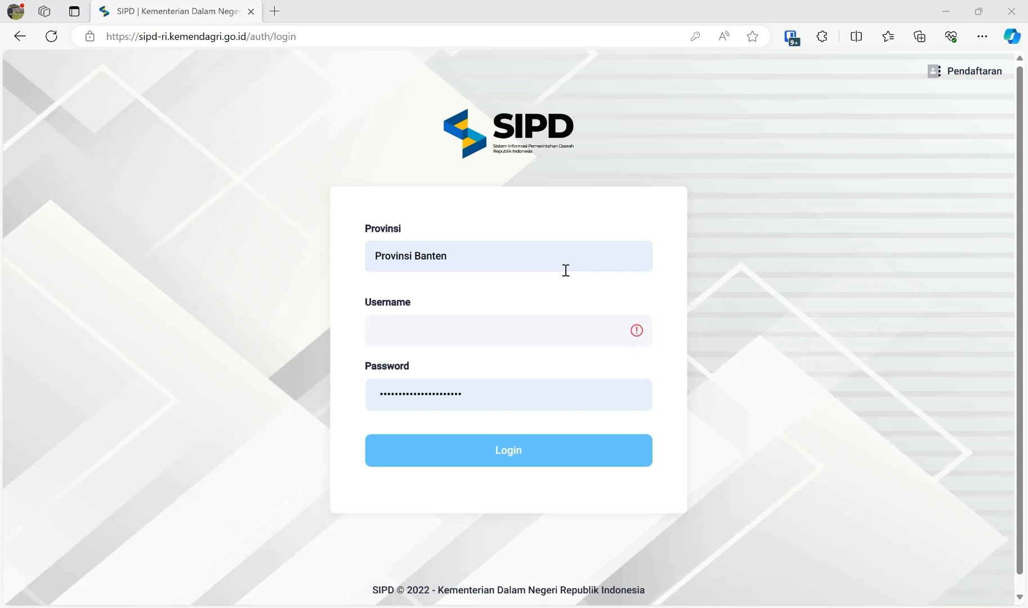
left_click(487, 253)
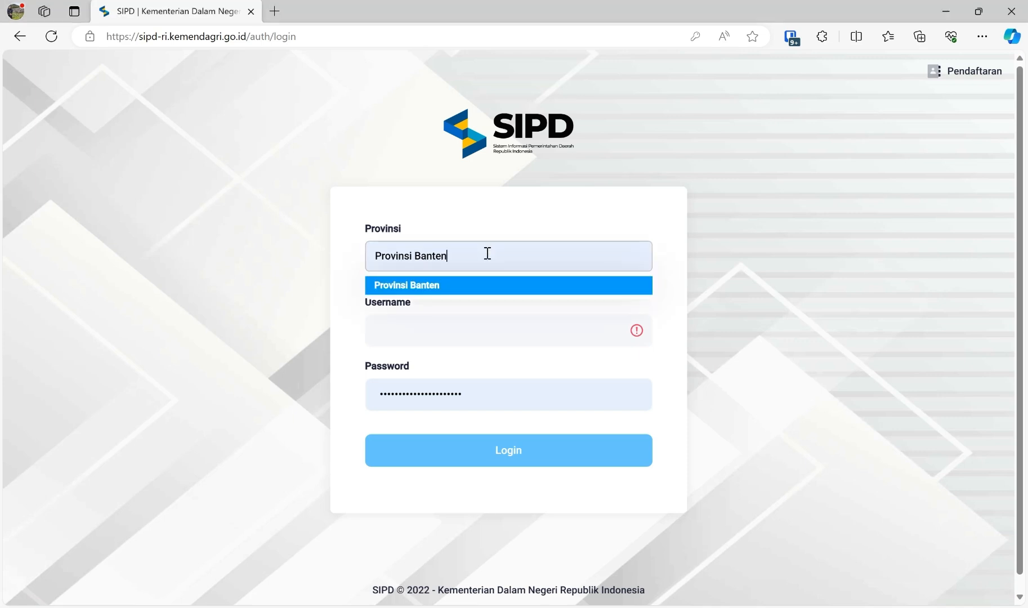
left_click(415, 289)
left_click(477, 330)
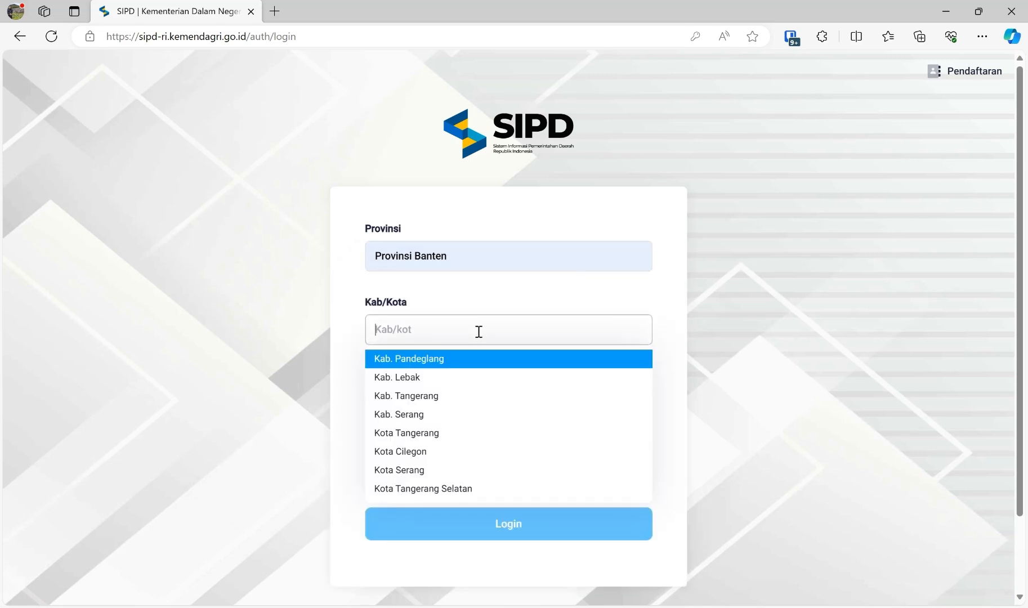
left_click(434, 451)
- Sign in to SIPD with the kelurahan account's username and password, and complete the captcha check
left_click(448, 411)
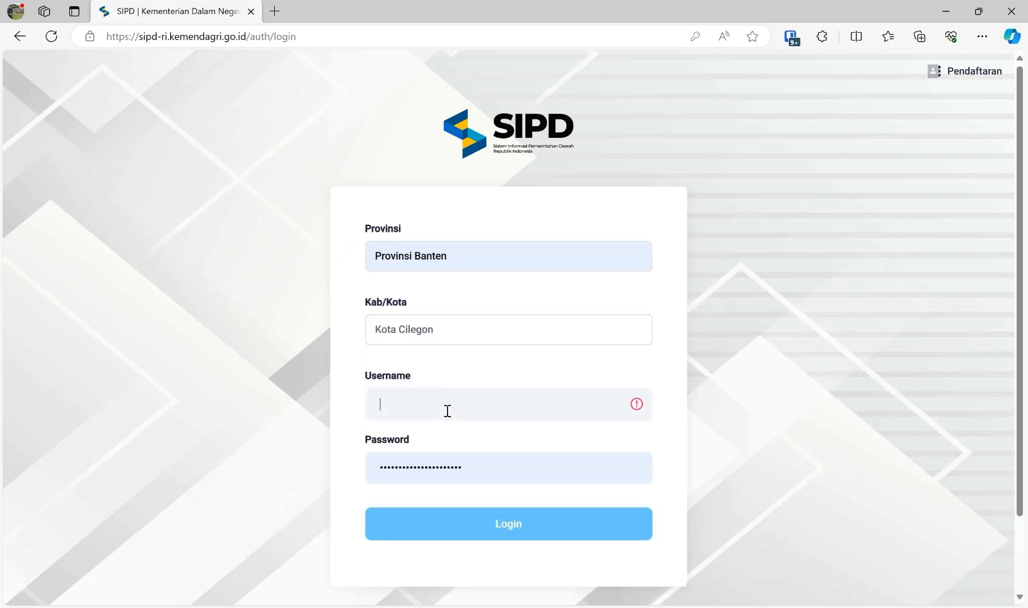
type("User")
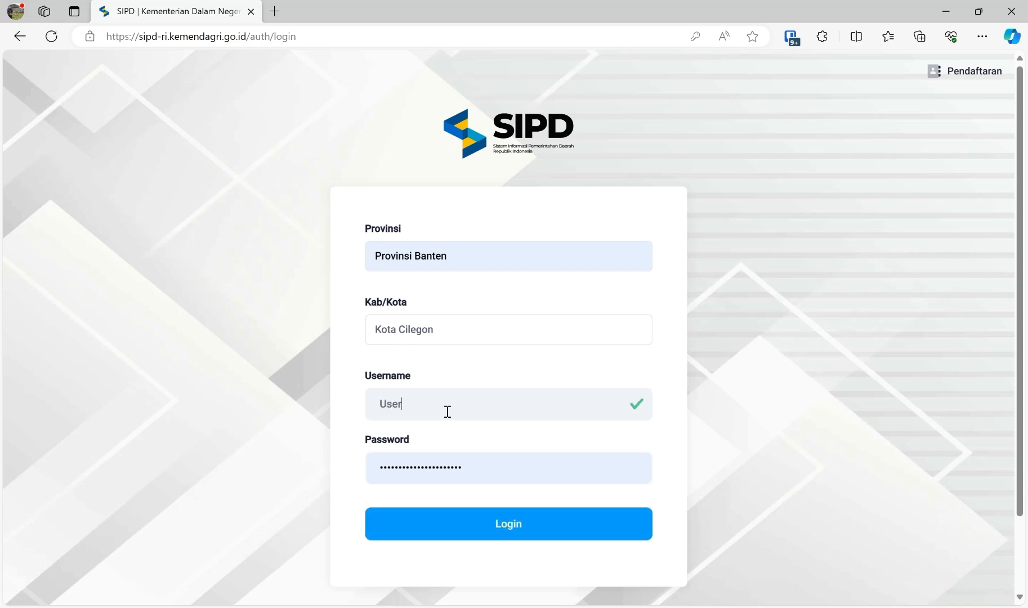
type("_Karang Asem")
key("Tab")
type("•••••••")
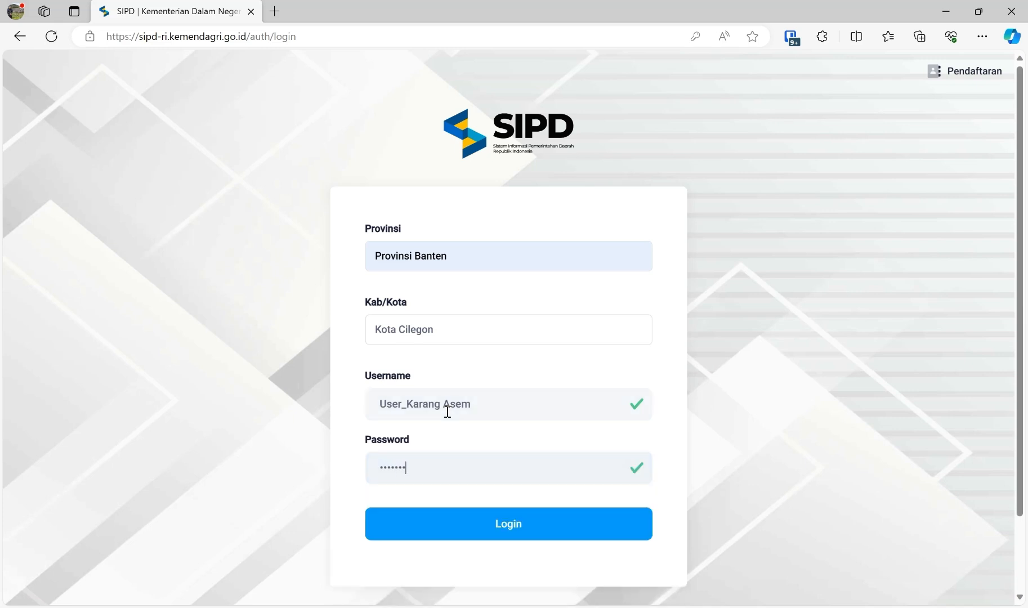
type("••••••")
left_click(527, 535)
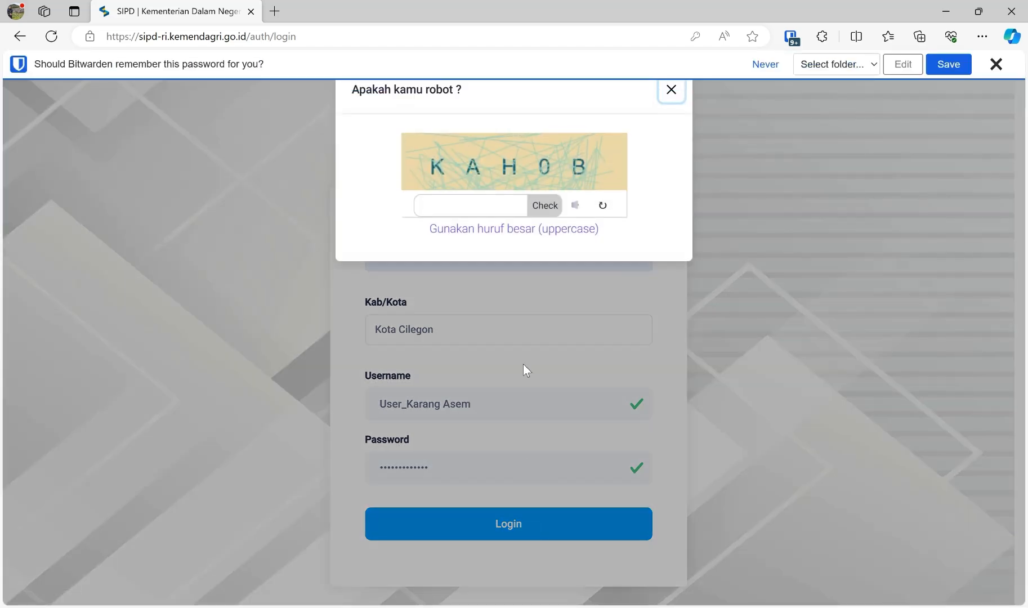
left_click(480, 211)
type("KAH0B")
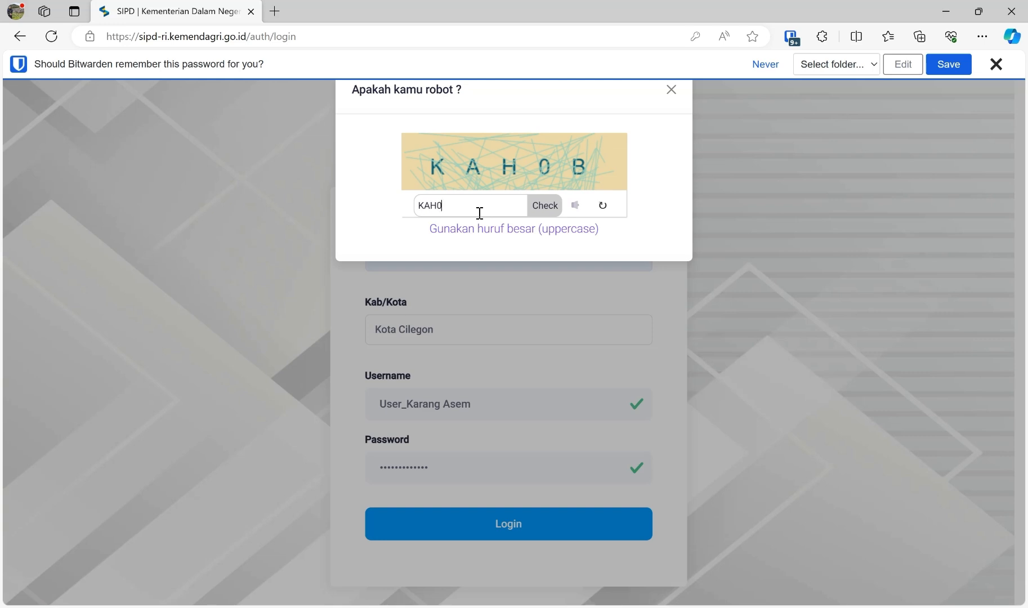
left_click(542, 206)
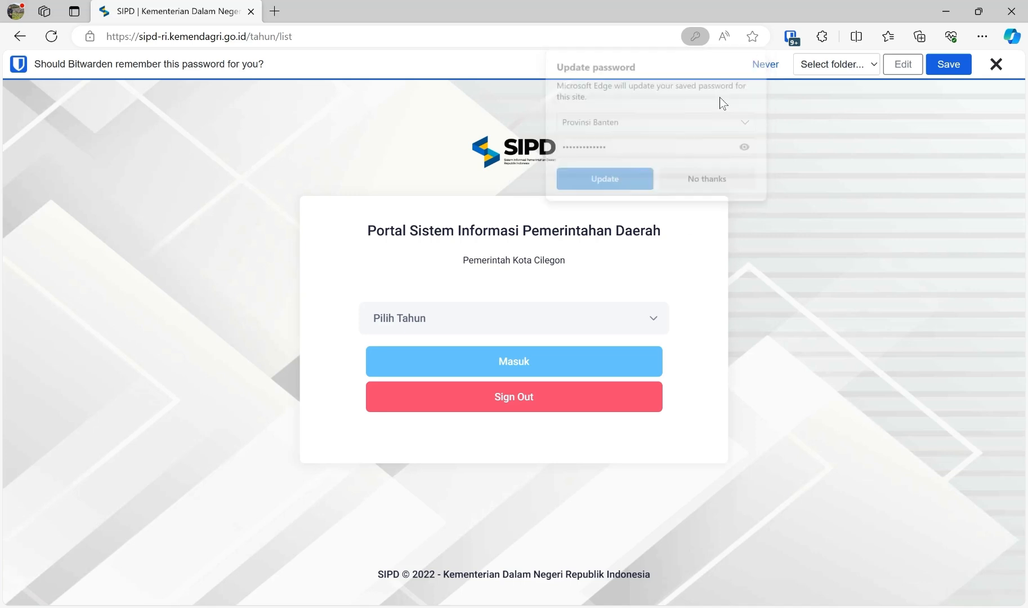
- Enter the portal for the year 2025 and dismiss the Bitwarden offer to remember the password
left_click(491, 317)
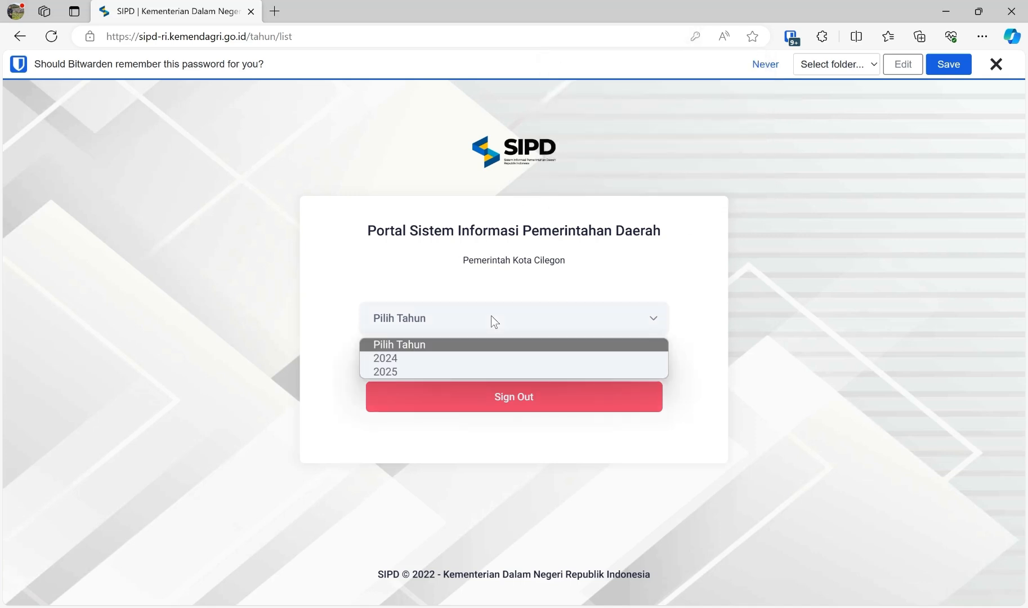
left_click(482, 371)
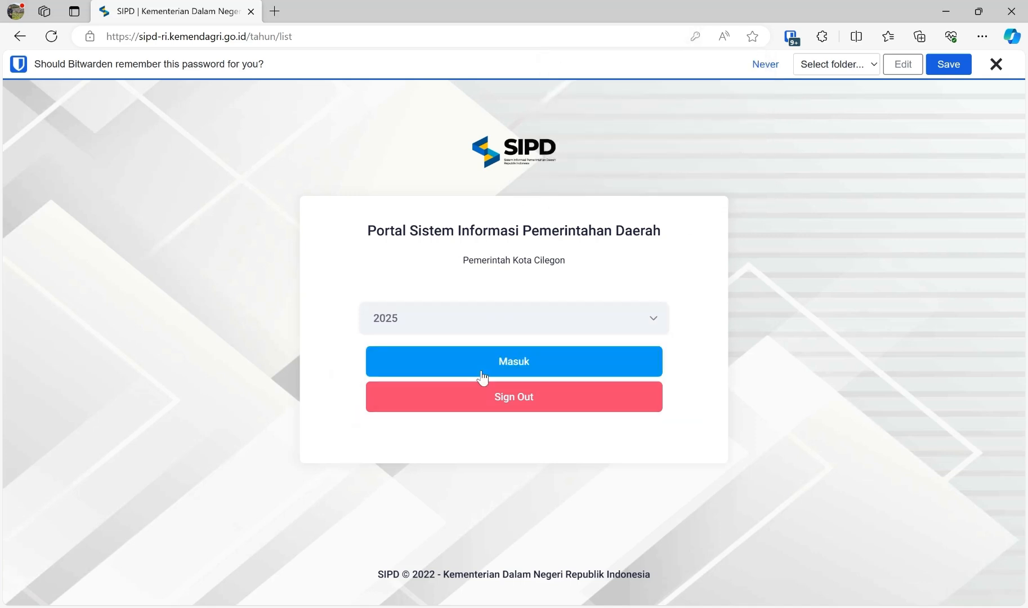
left_click(508, 367)
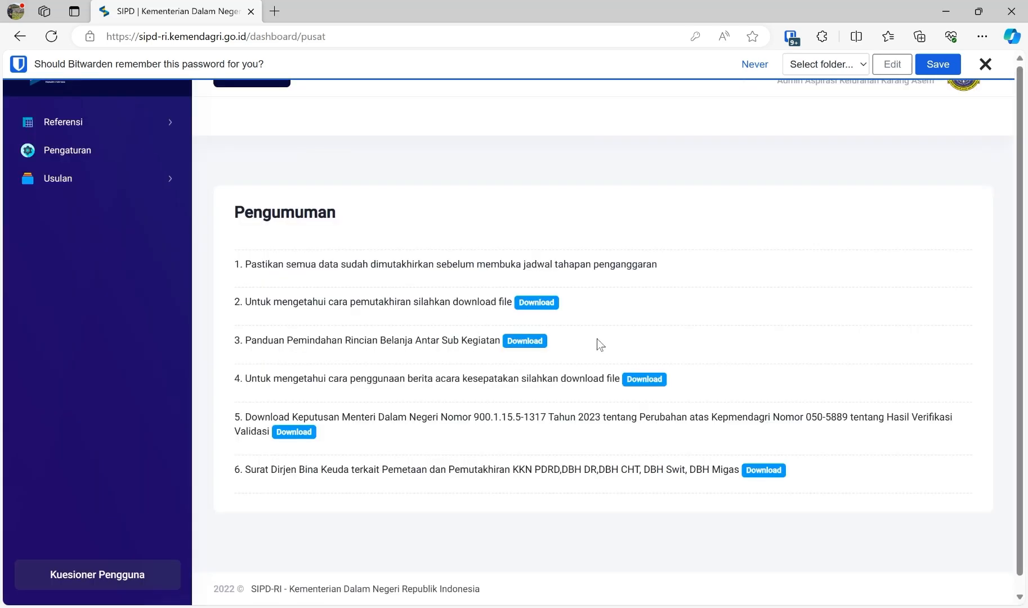
left_click(986, 63)
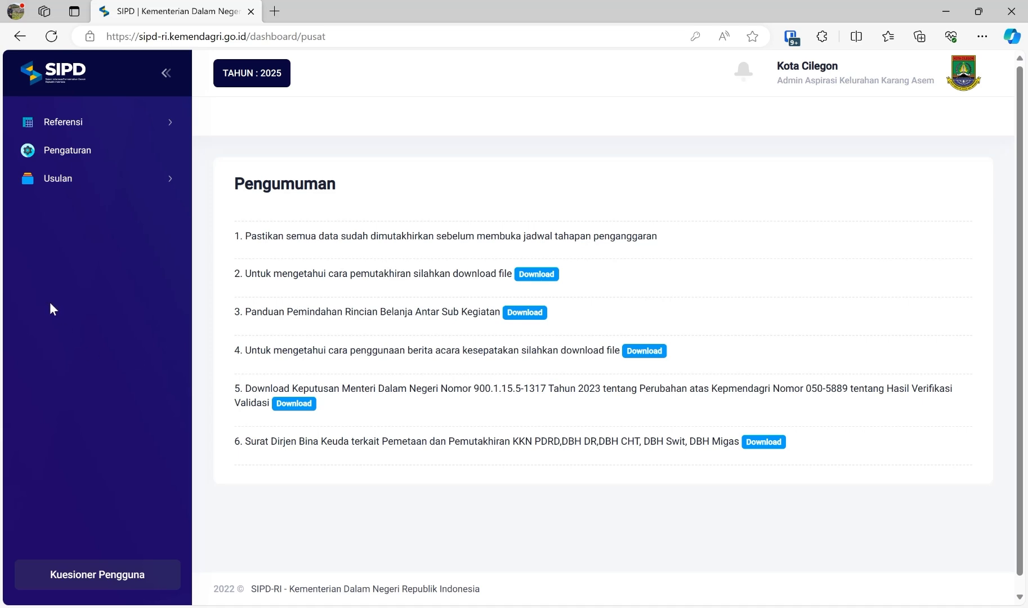
- Start a new proposal in Usulan Aspirasi and address it to Kabupaten/Kota
left_click(167, 181)
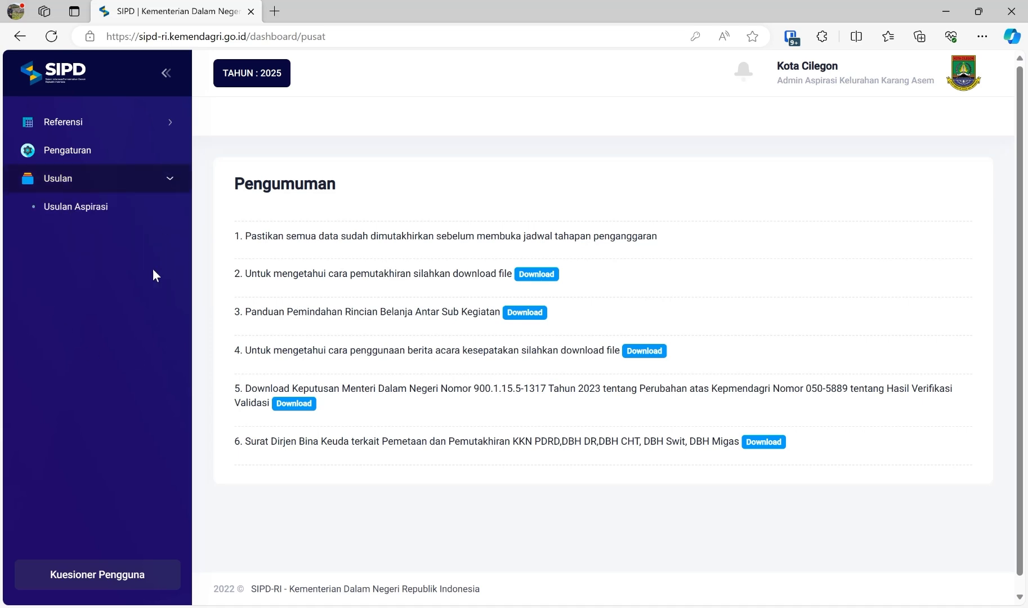
left_click(63, 210)
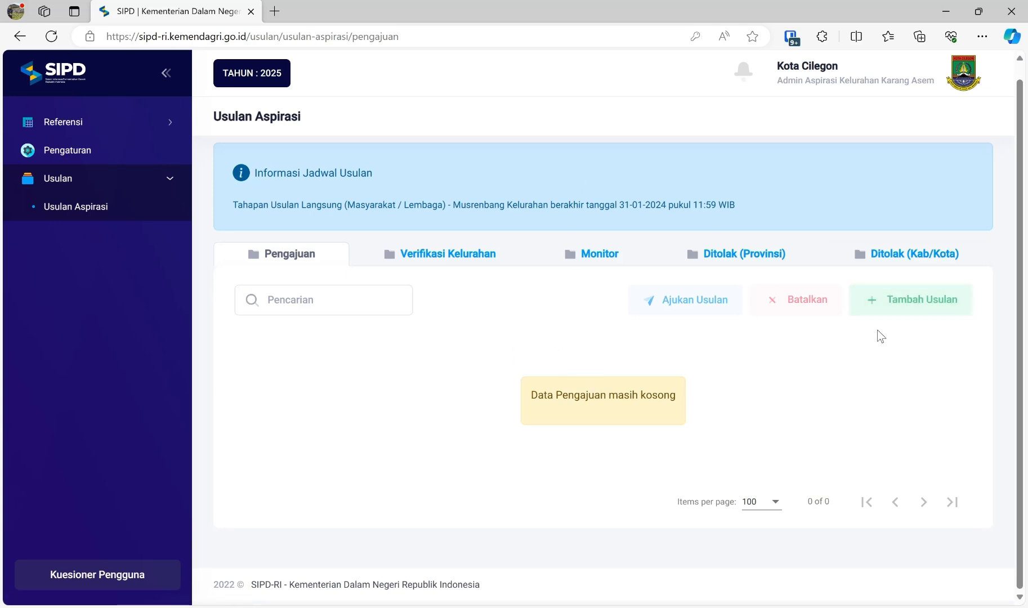
left_click(905, 313)
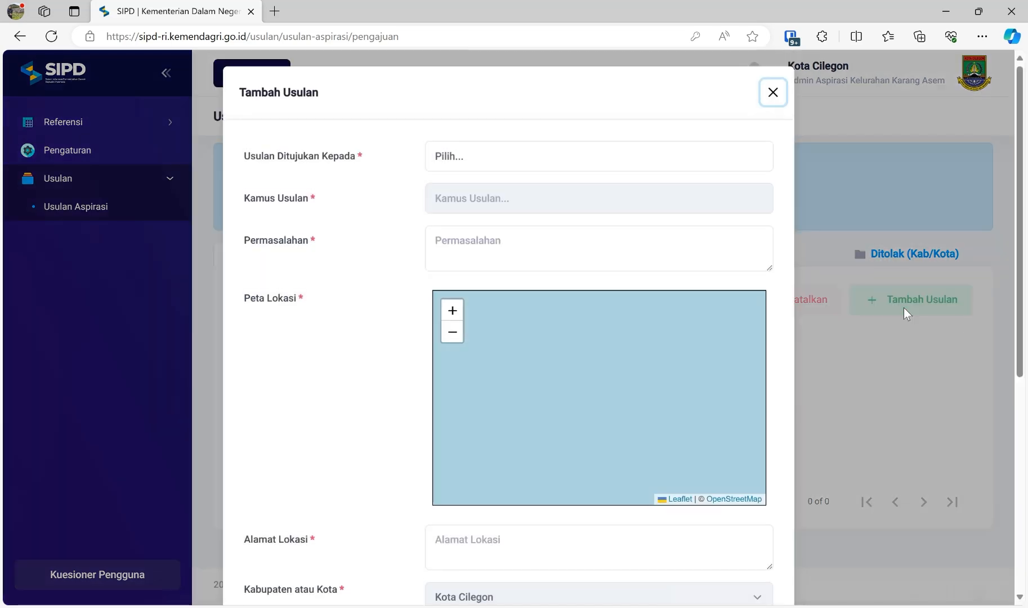
left_click(488, 158)
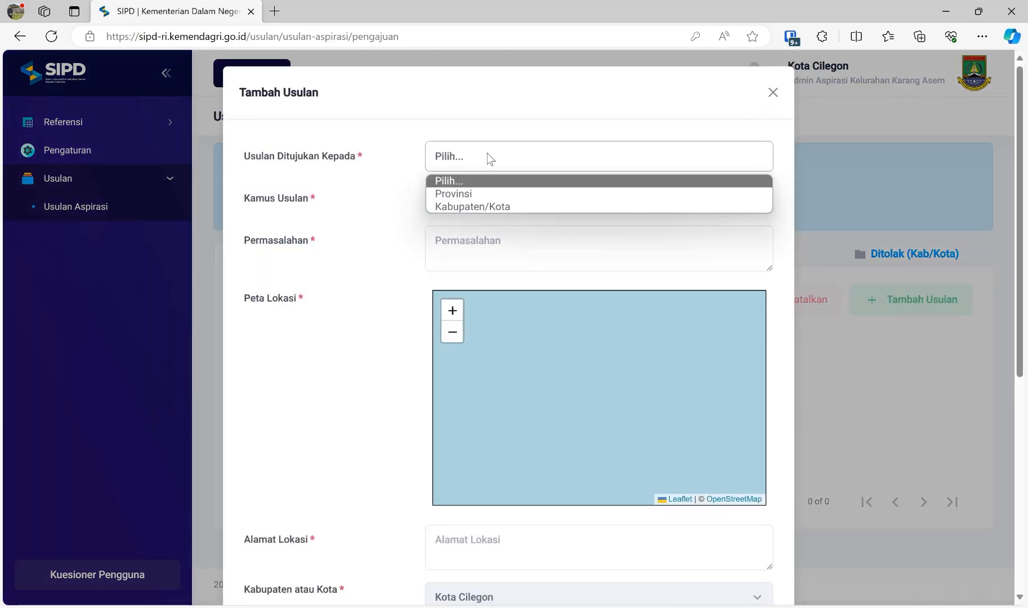
left_click(483, 207)
- Set Kamus Usulan to "0.01 Pembangunan Paving Blok Lingkungan (Salira) Kecamatan Cibeber"
left_click(491, 198)
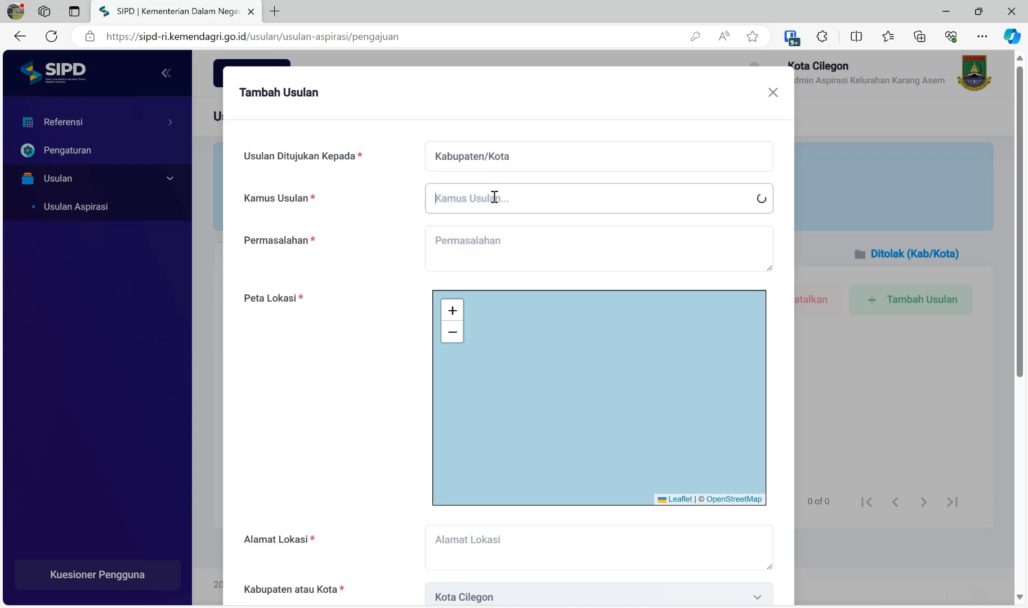
scroll(565, 276, "down", 3)
scroll(565, 278, "up", 2)
scroll(565, 280, "up", 2)
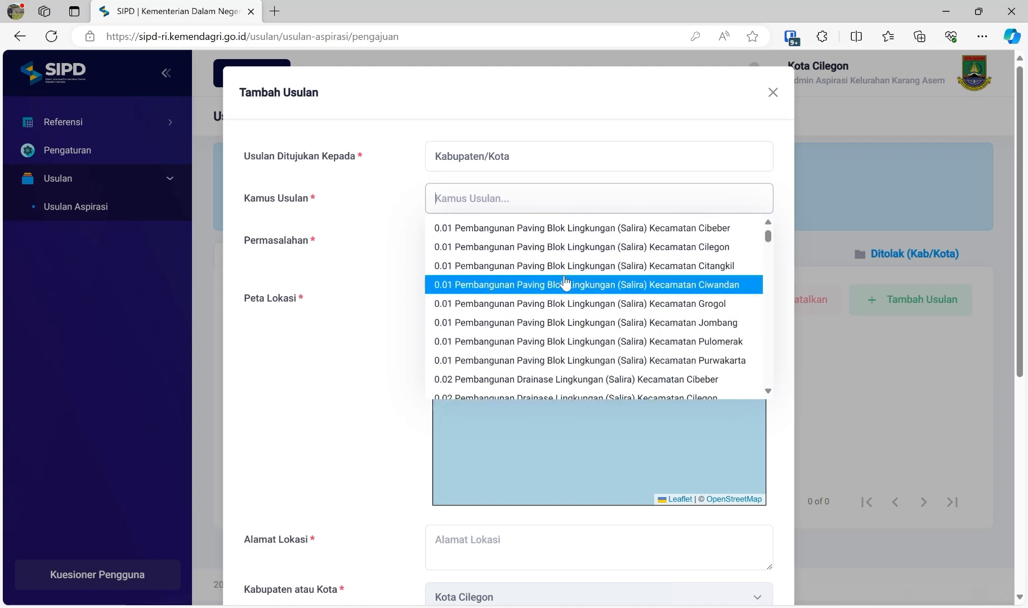
scroll(565, 282, "down", 2)
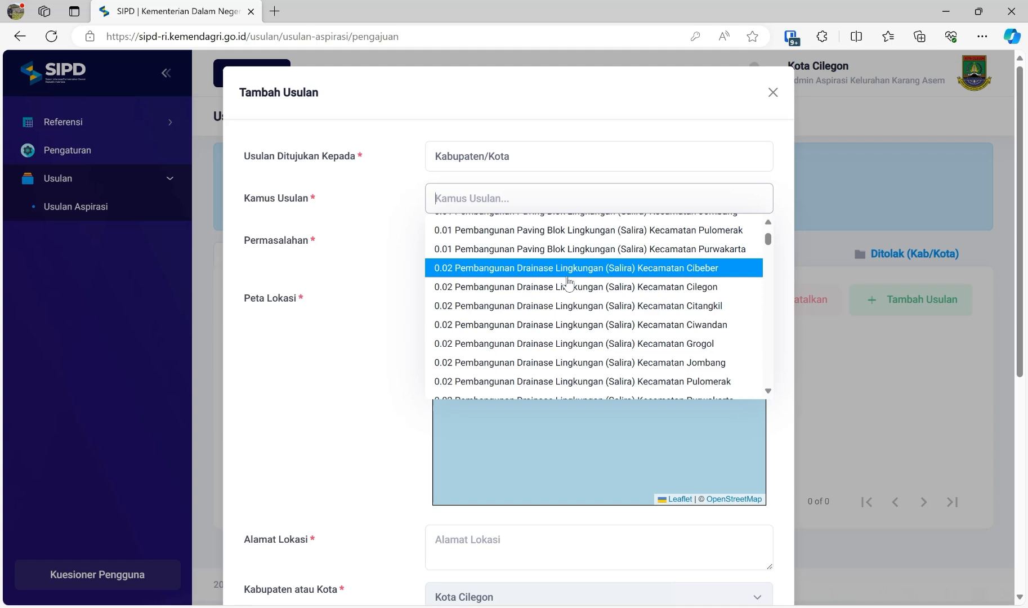
scroll(569, 290, "down", 1)
scroll(570, 309, "up", 3)
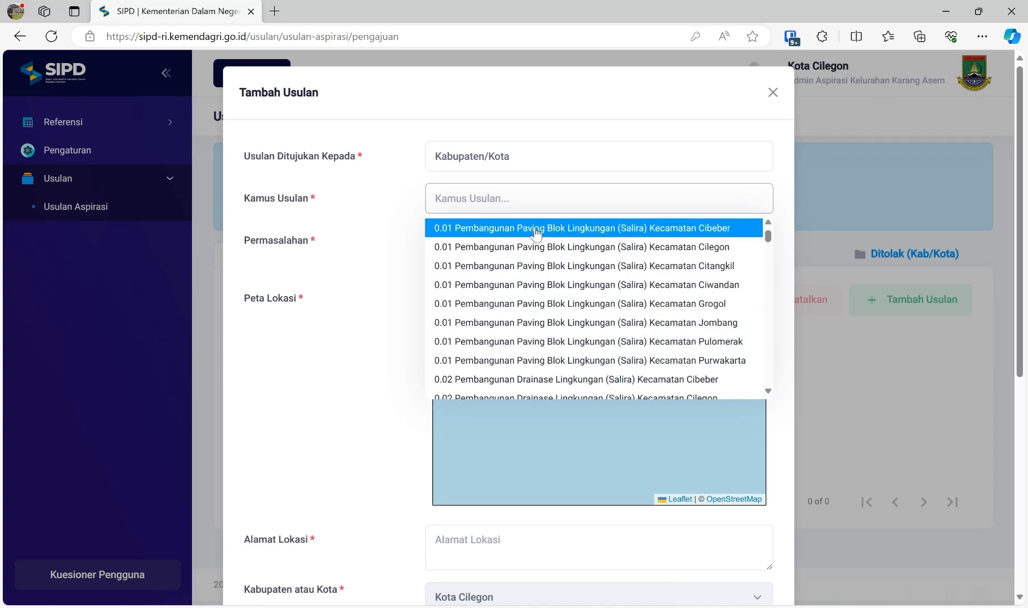
left_click(575, 231)
- Describe the Permasalahan as "Jalan lingkungan kurang memadai (Uji Coba Tutorial)"
left_click(494, 252)
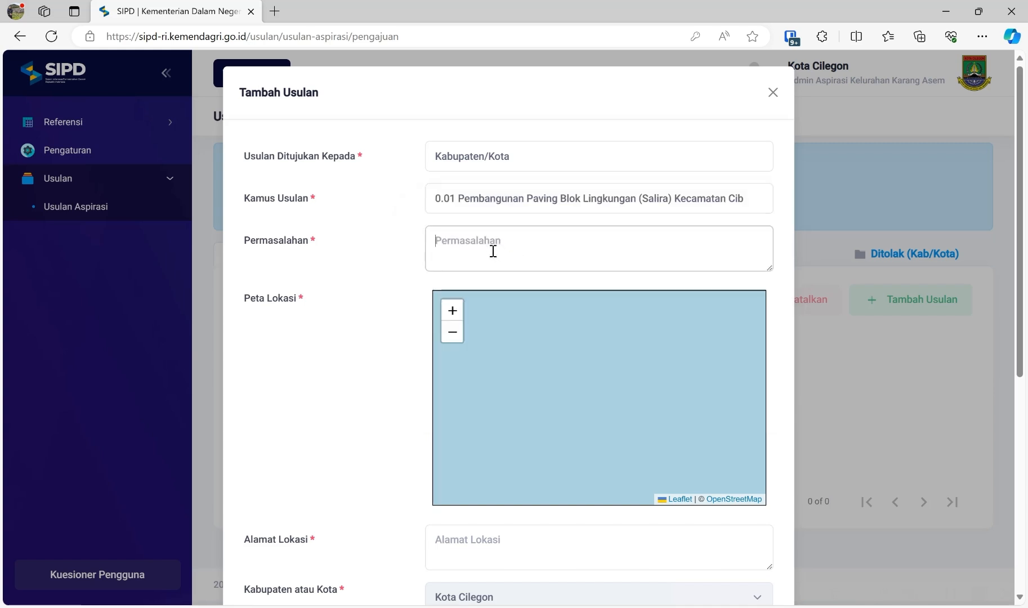
type("Jalan lingkungan ")
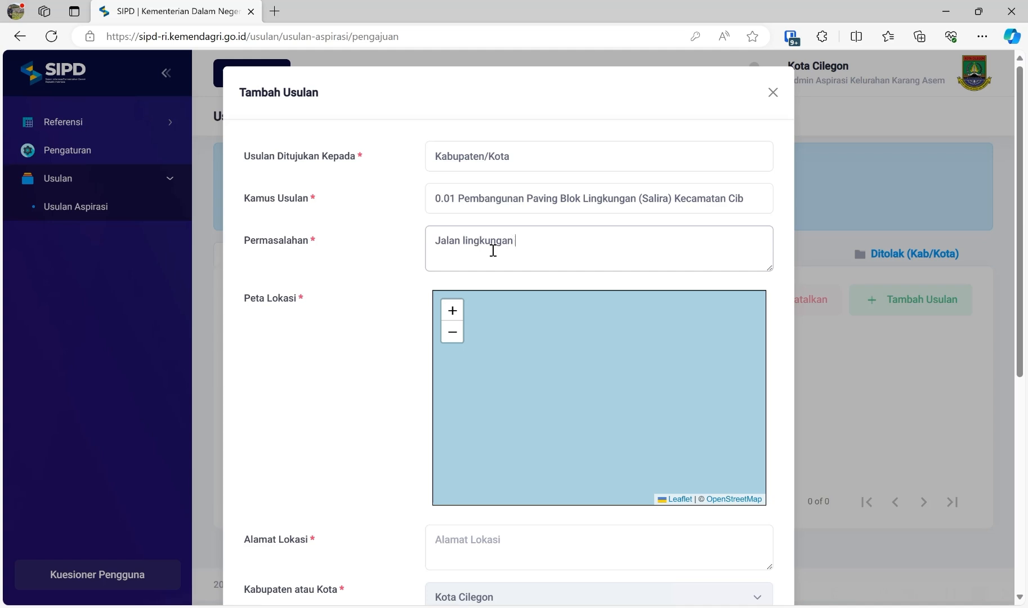
type("kurang memadai (ujia ")
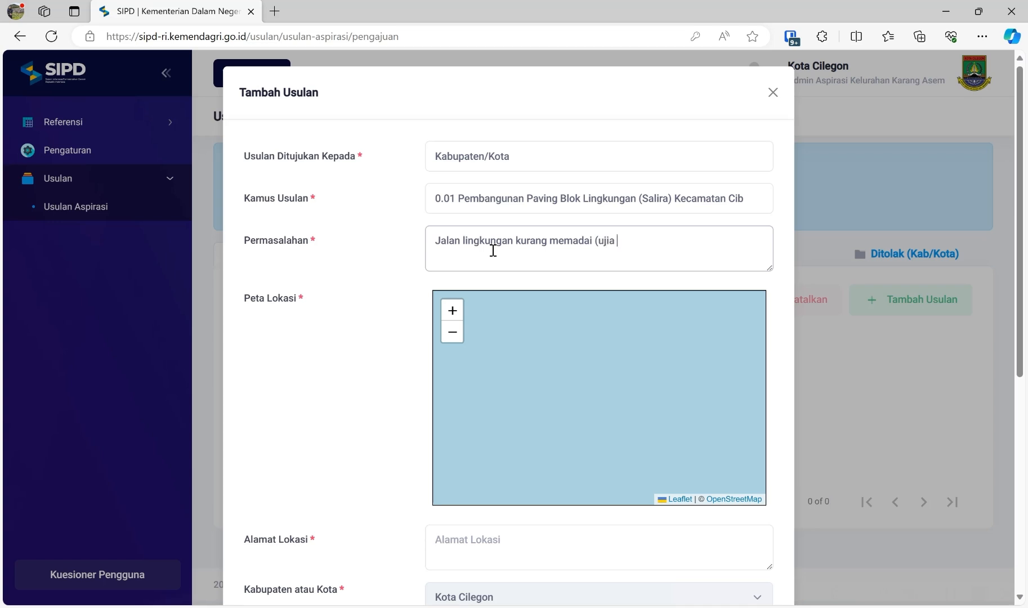
type("Coba)")
key("Left")
key("Left")
key("Left")
key("Left")
key("Left")
key("Left")
key("BackSpace")
key("Left")
key("Left")
key("BackSpace")
type("Uji Coba Tutorial")
- Fill in Alamat Lokasi with the placeholder address "Link ...., RT ...., RW ...."
scroll(360, 276, "down", 6)
left_click(533, 205)
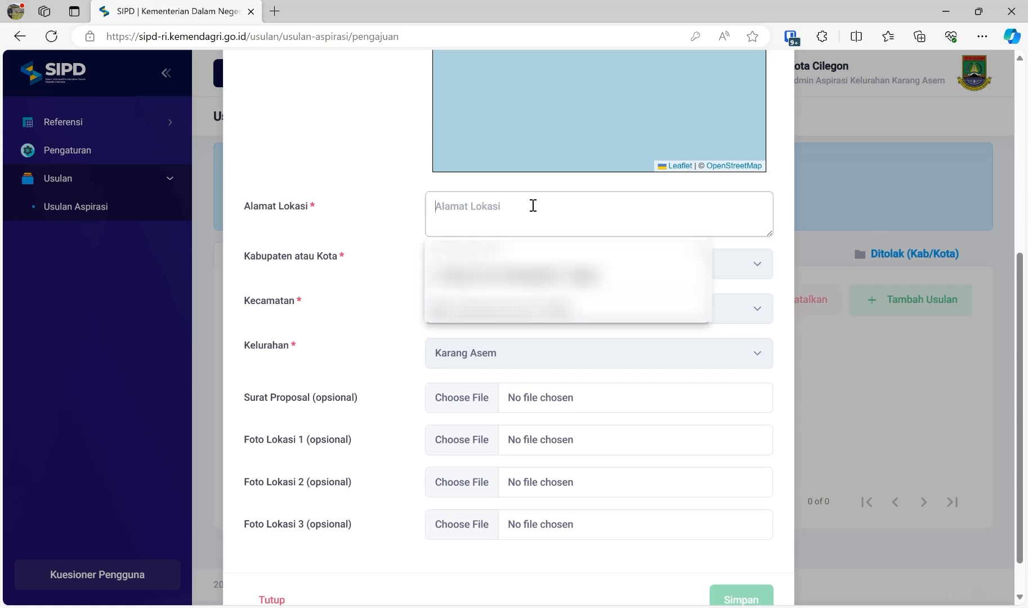
left_click(299, 206)
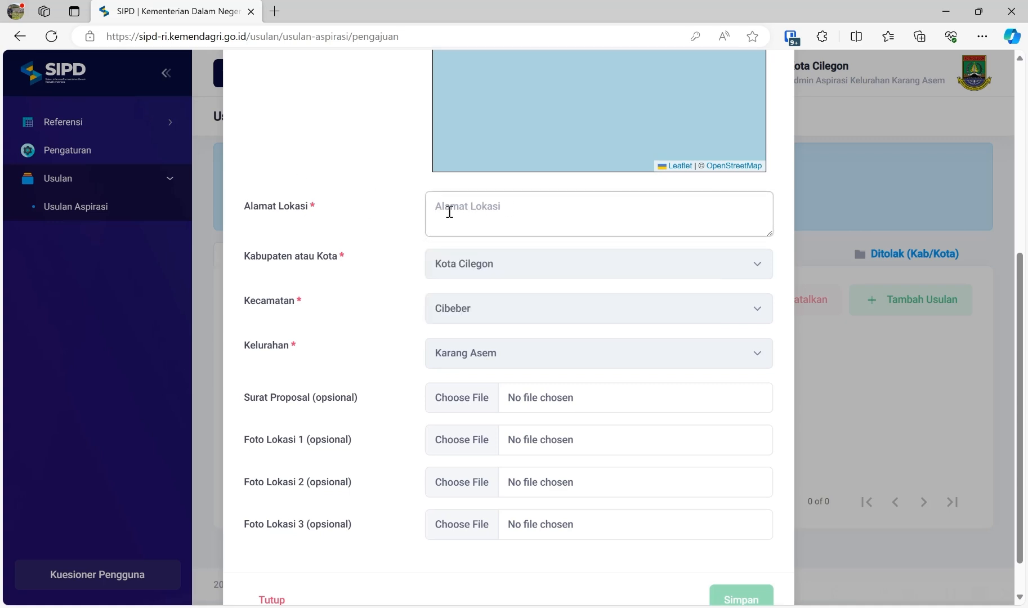
type("K")
key("BackSpace")
type("Link A")
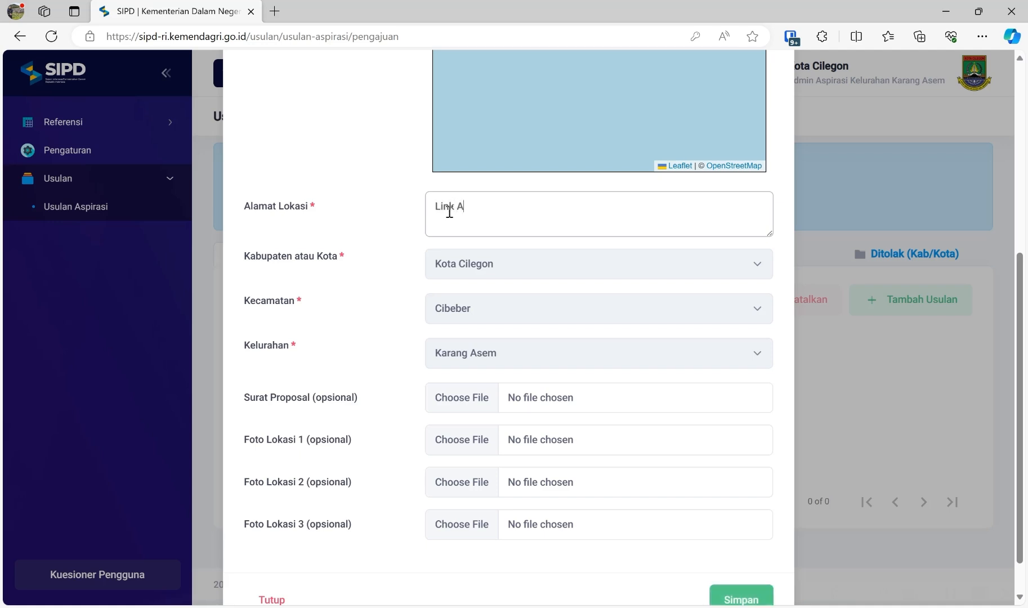
key("BackSpace")
type("...., RT ...., RW ....")
- Attach Bencana.jpg from the Tematik folder in Pictures as Foto Lokasi 1
scroll(374, 394, "down", 1)
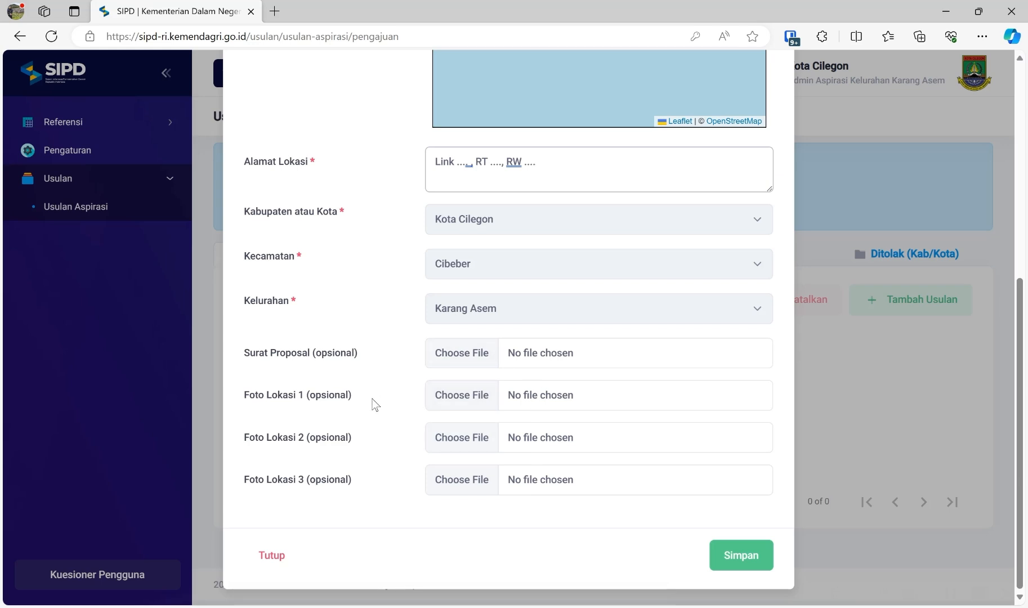
left_click(470, 410)
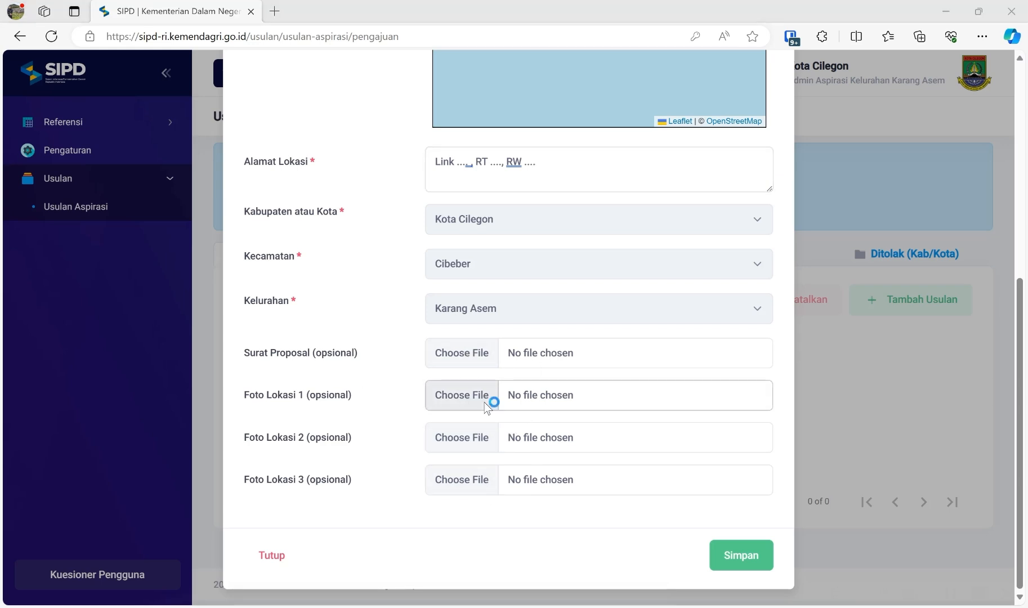
scroll(51, 224, "up", 10)
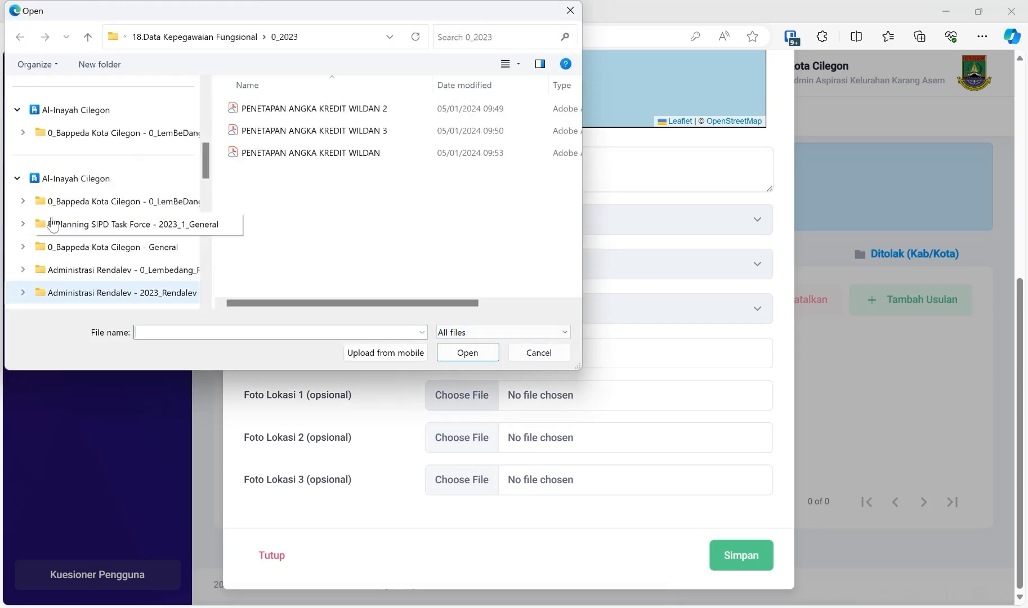
left_click(83, 182)
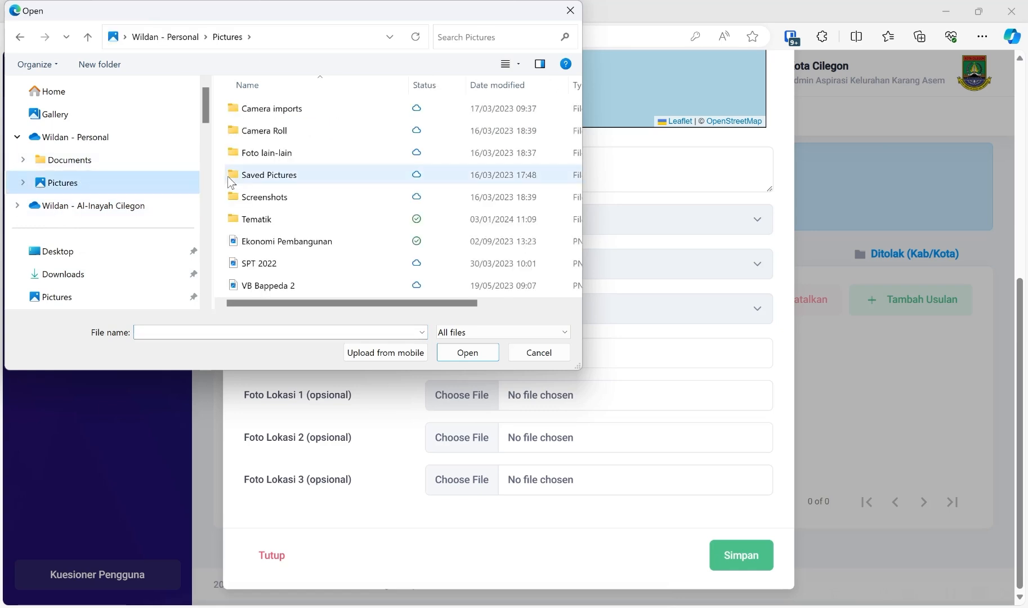
double_click(277, 220)
double_click(282, 131)
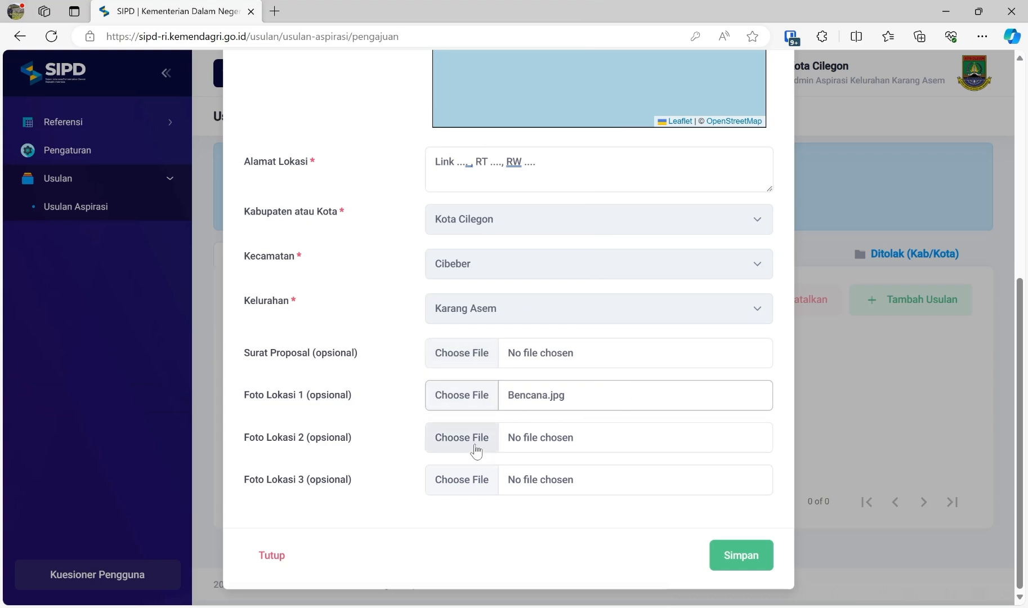
- Attach the "Cetak RKA_DPK.pdf" document as Surat Proposal and save the Salira proposal
left_click(468, 351)
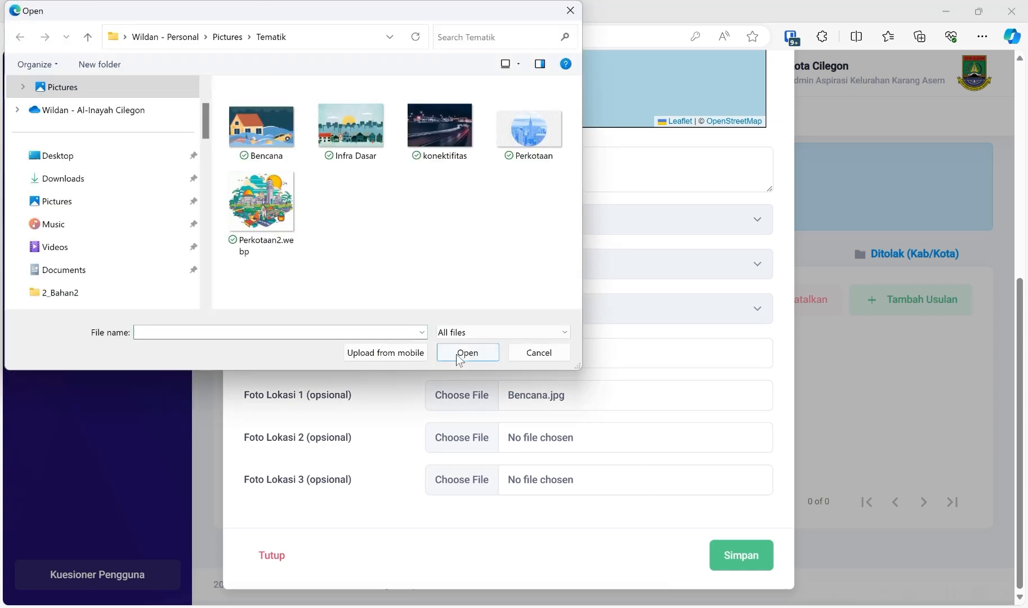
key("Escape")
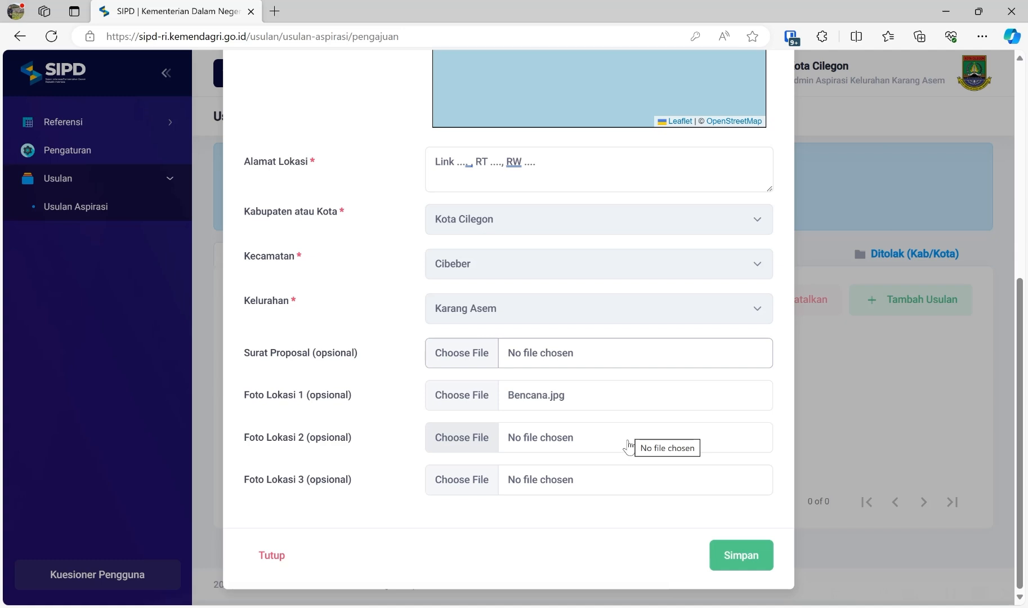
left_click(645, 514)
left_click(494, 351)
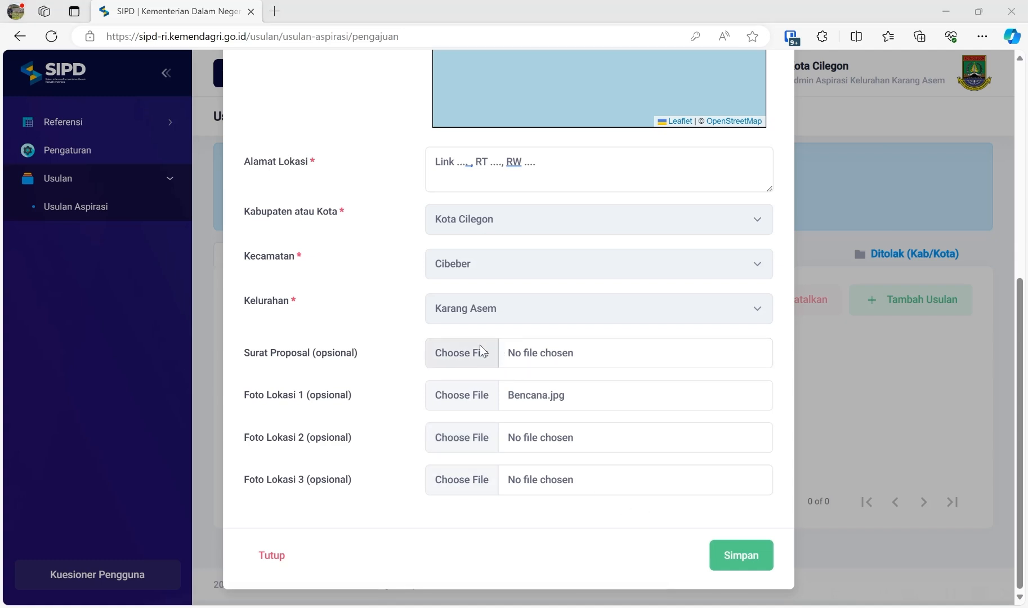
scroll(167, 253, "down", 2)
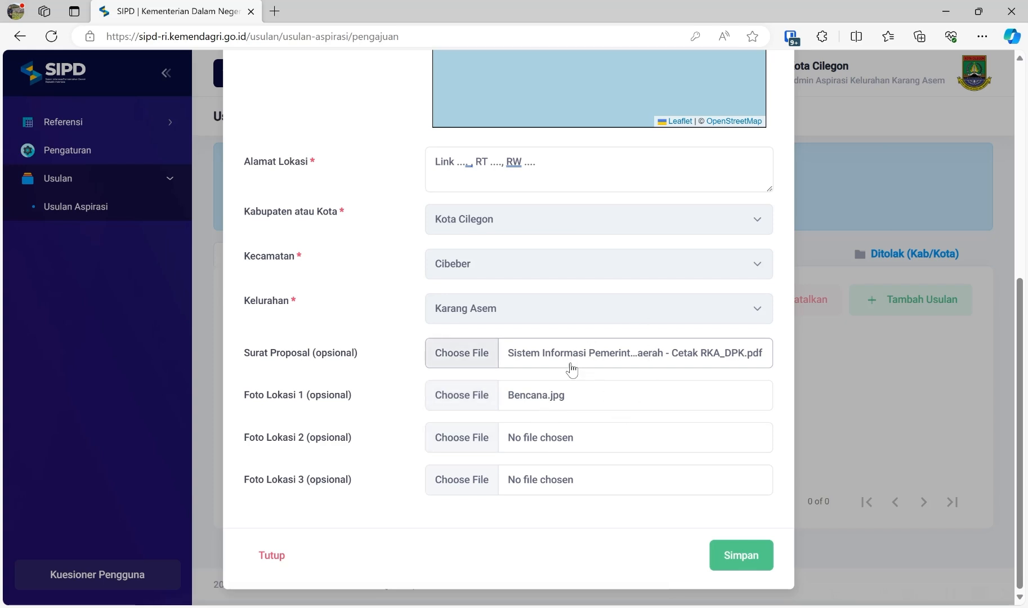
left_click(728, 555)
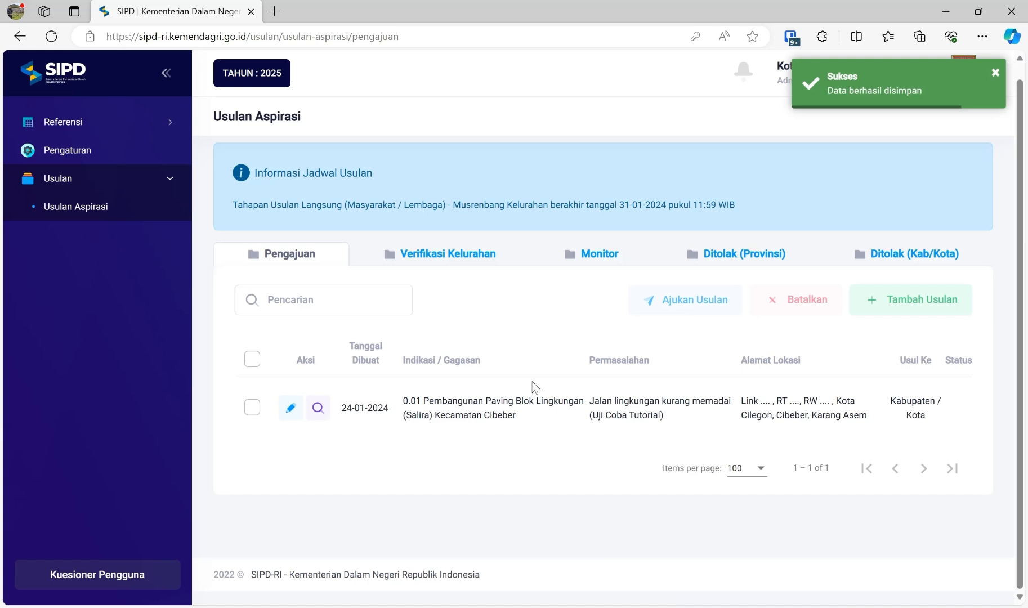
double_click(416, 416)
left_click(490, 429)
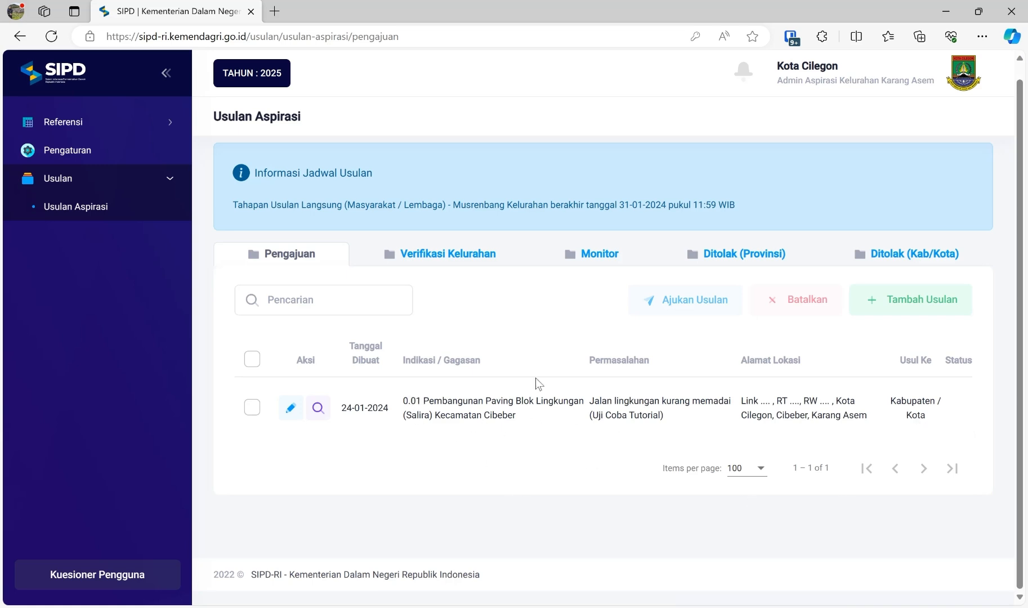
- Start another new usulan and address it to Kabupaten/Kota
left_click(882, 299)
left_click(589, 151)
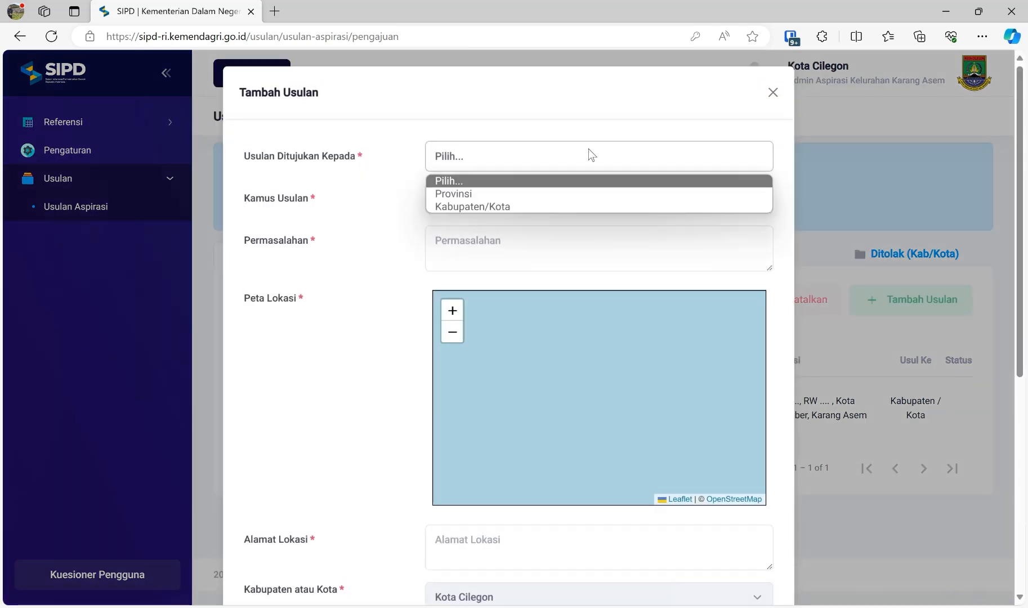
left_click(576, 204)
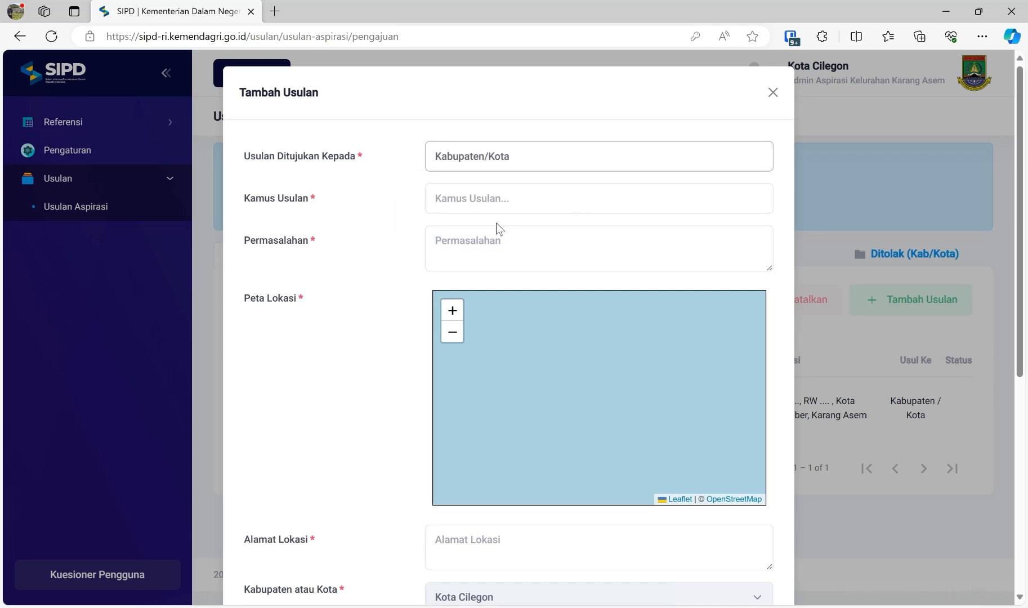
- Search Kamus Usulan for "SALIRA" and look through the matching entries
left_click(467, 198)
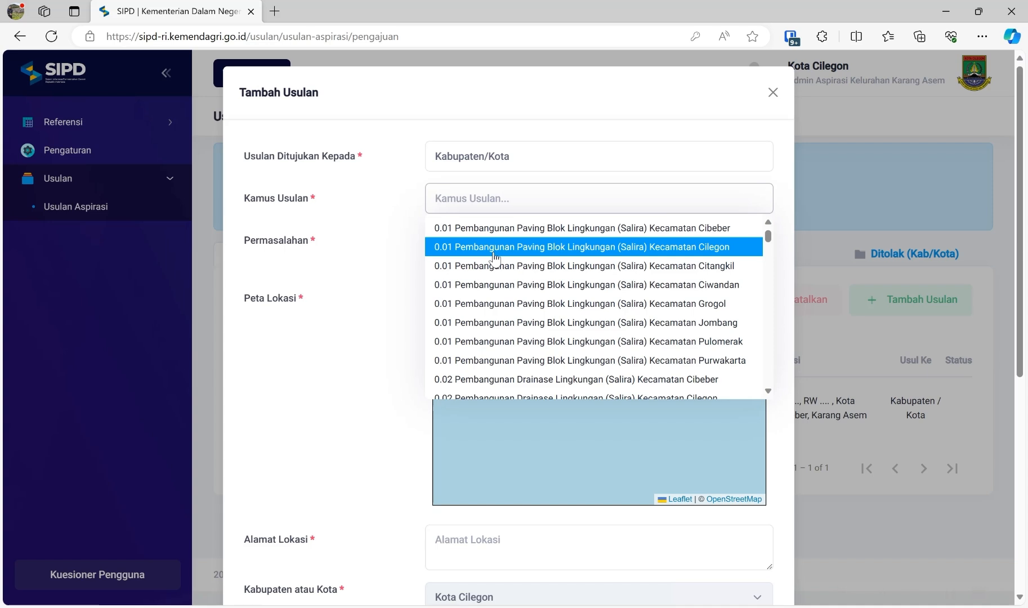
type("SALIRA")
scroll(649, 291, "down", 6)
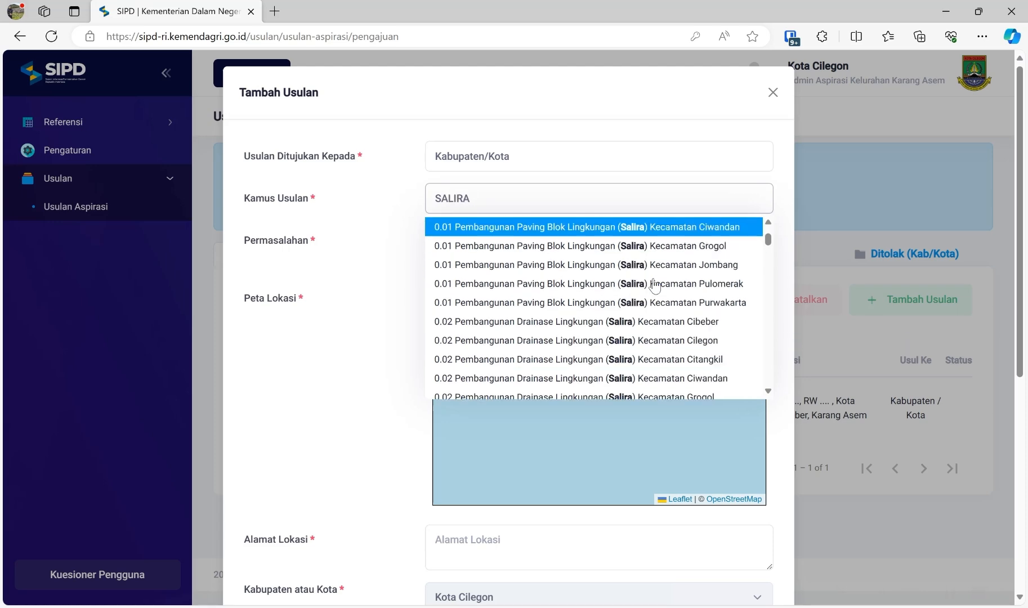
scroll(653, 290, "down", 10)
scroll(620, 265, "up", 3)
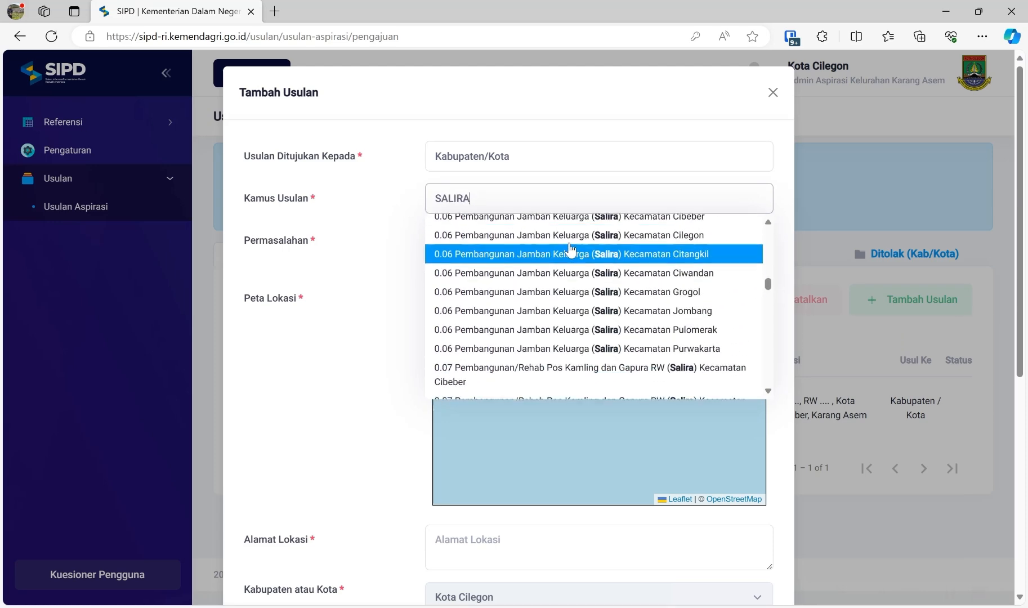
- Filter Kamus Usulan by "DPWKEL" instead and look through the list of matching entries
left_click_drag(496, 200, 396, 210)
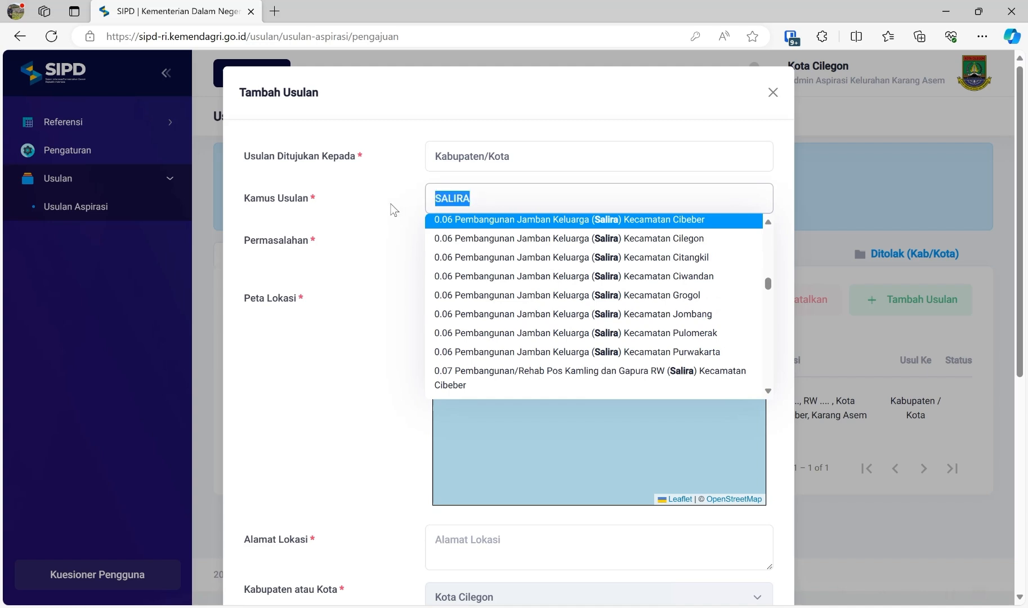
type("DW")
key("BackSpace")
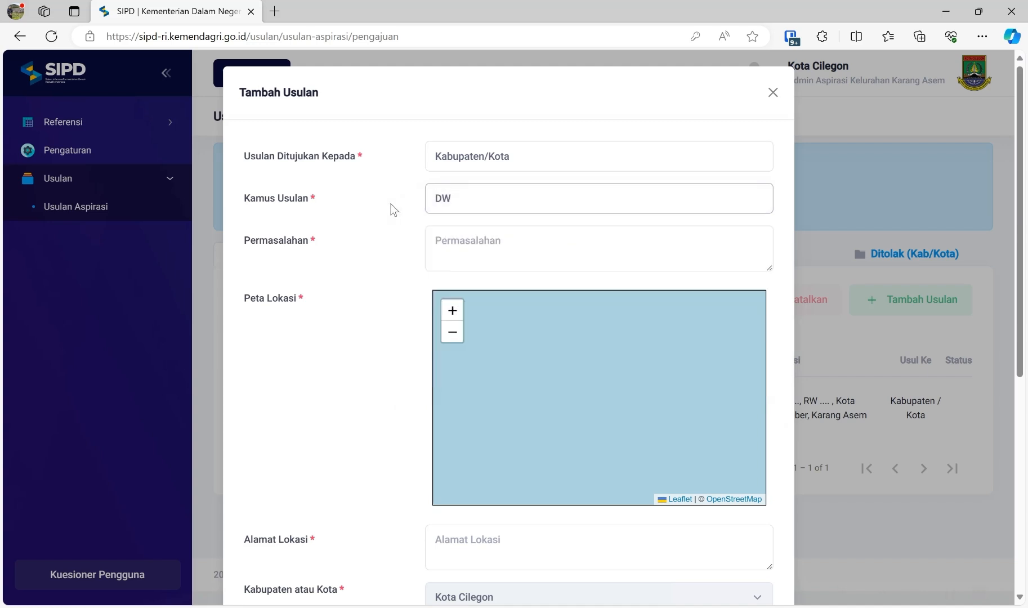
type("PWKEL")
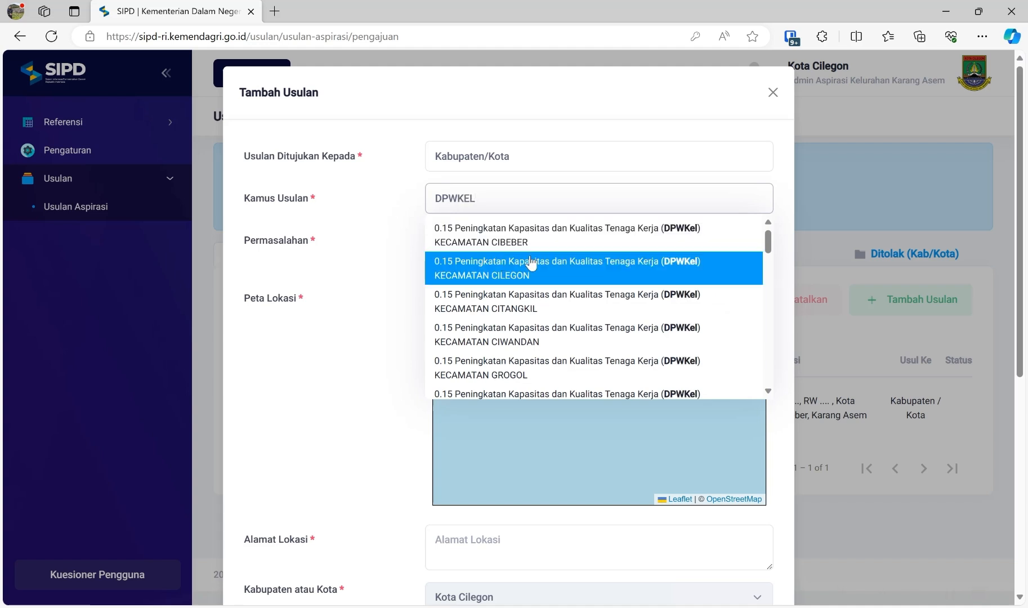
scroll(541, 282, "down", 10)
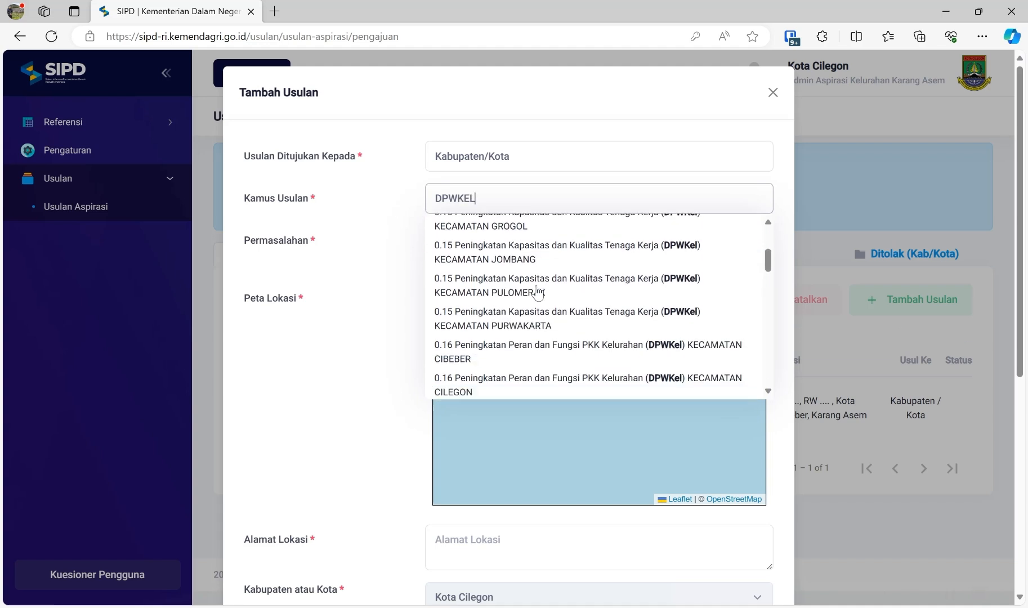
scroll(543, 293, "down", 5)
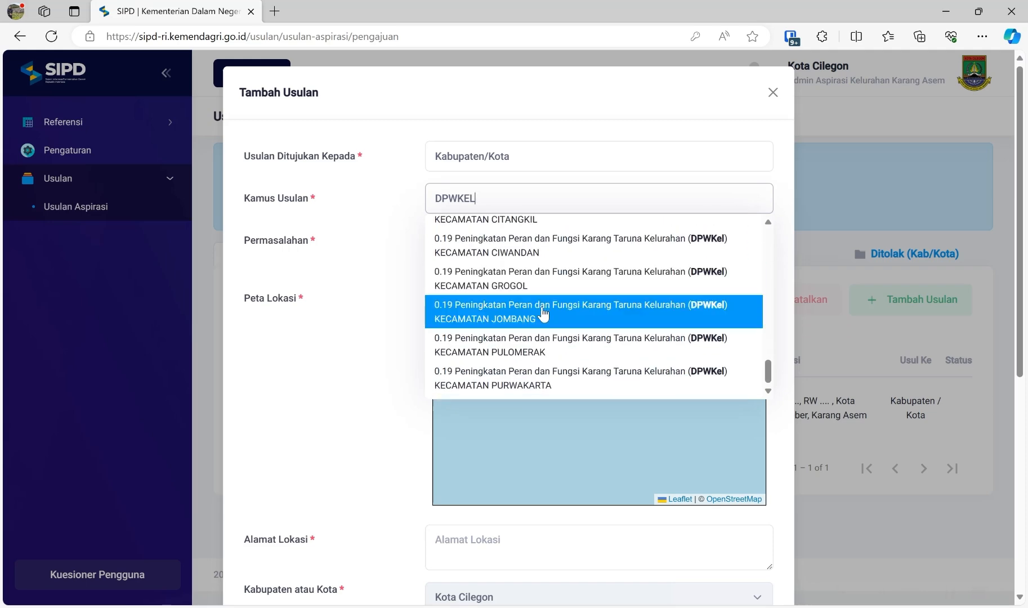
scroll(544, 294, "up", 2)
scroll(543, 315, "up", 8)
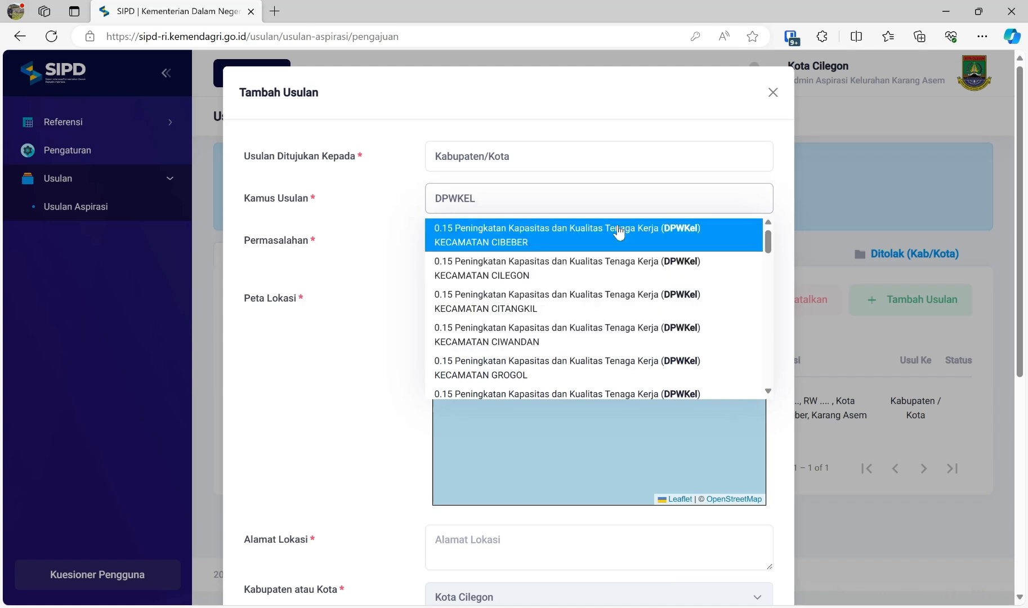
- Review the DPWKel proposal types and choose "0.15 Peningkatan Kapasitas dan Kualitas Tenaga Kerja (DPWKel) KECAMATAN CIBEBER" as Kamus Usulan
scroll(627, 270, "down", 3)
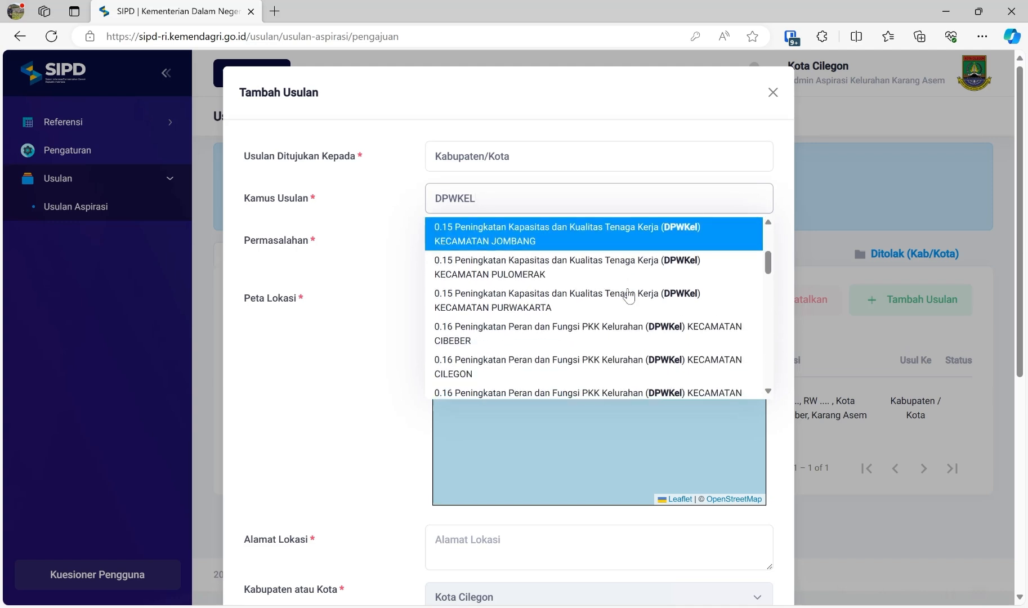
scroll(614, 345, "down", 4)
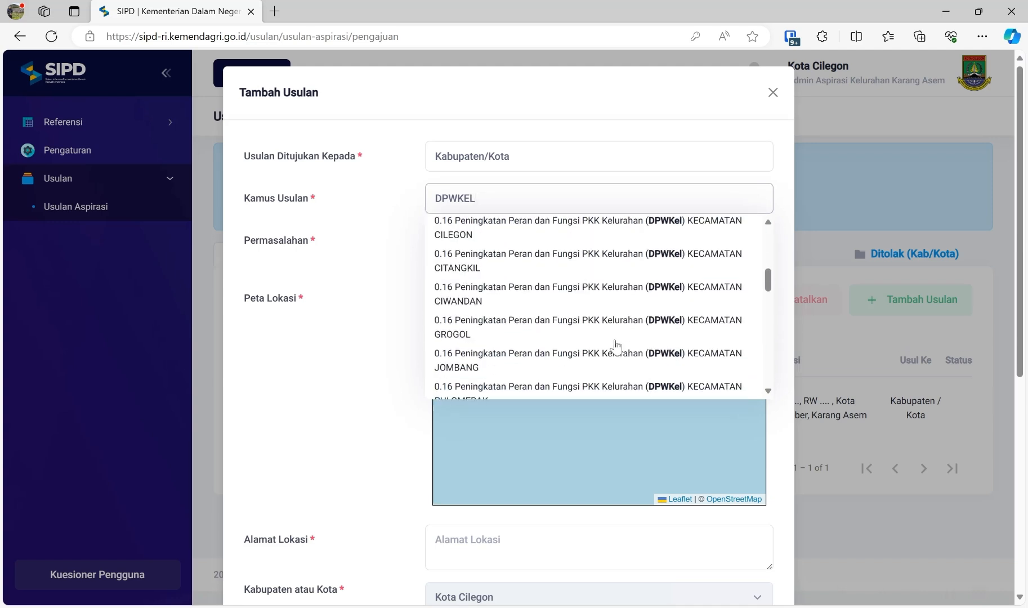
scroll(558, 349, "down", 5)
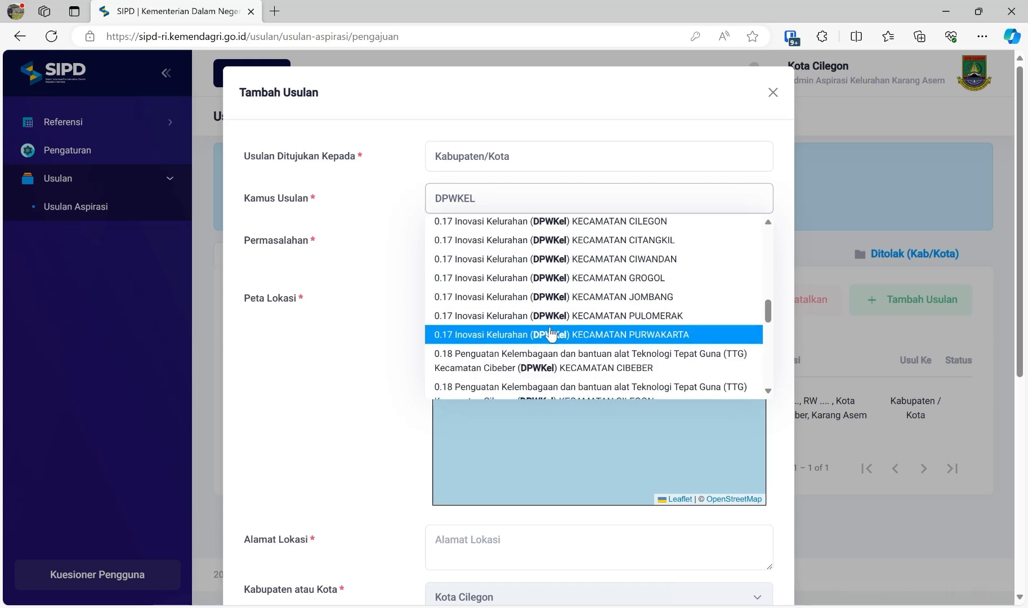
scroll(564, 287, "up", 1)
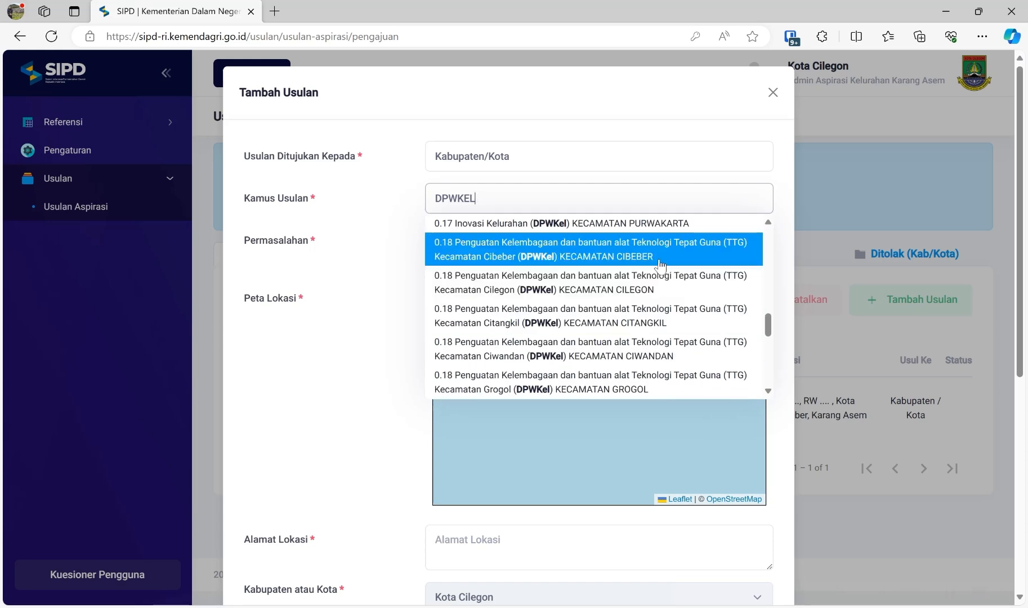
scroll(682, 287, "down", 5)
scroll(688, 290, "up", 15)
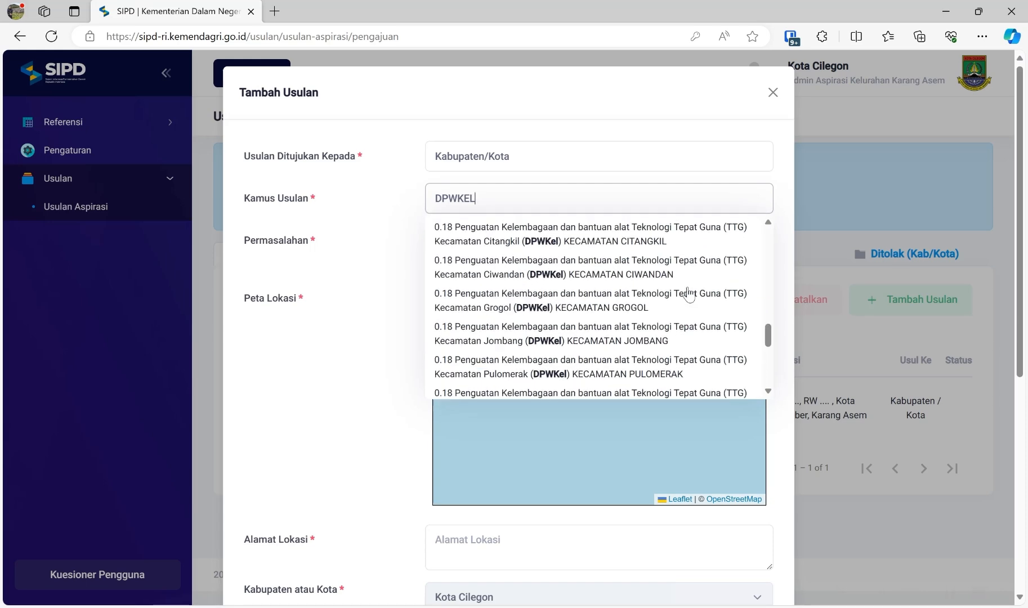
scroll(510, 288, "up", 5)
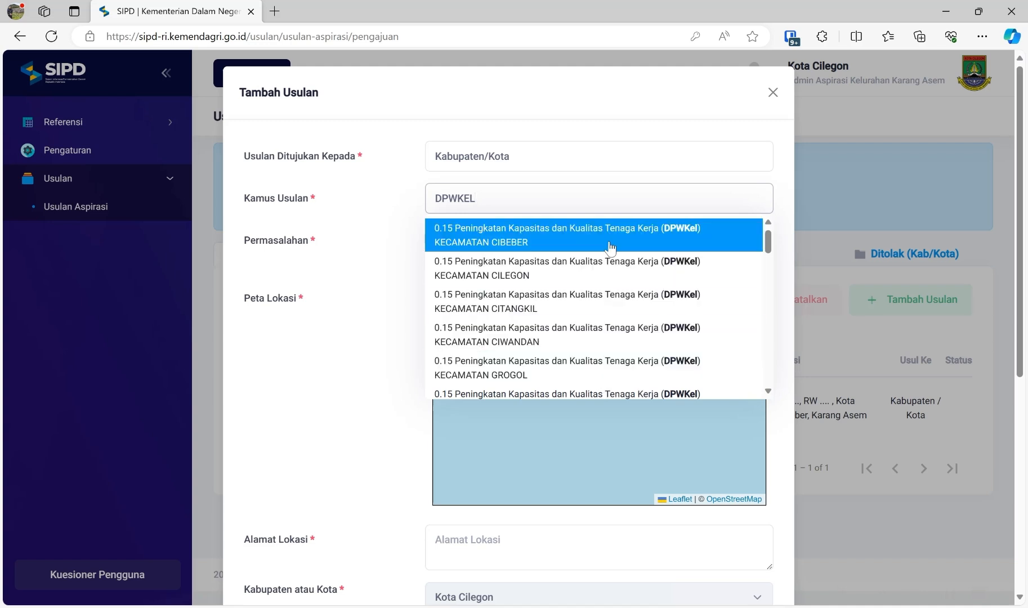
left_click(503, 239)
- Describe the Permasalahan as "Kapasitas SDM Masyarakat Kelurahan Kurang memadai (Uji Coba Tutorial)"
left_click(502, 259)
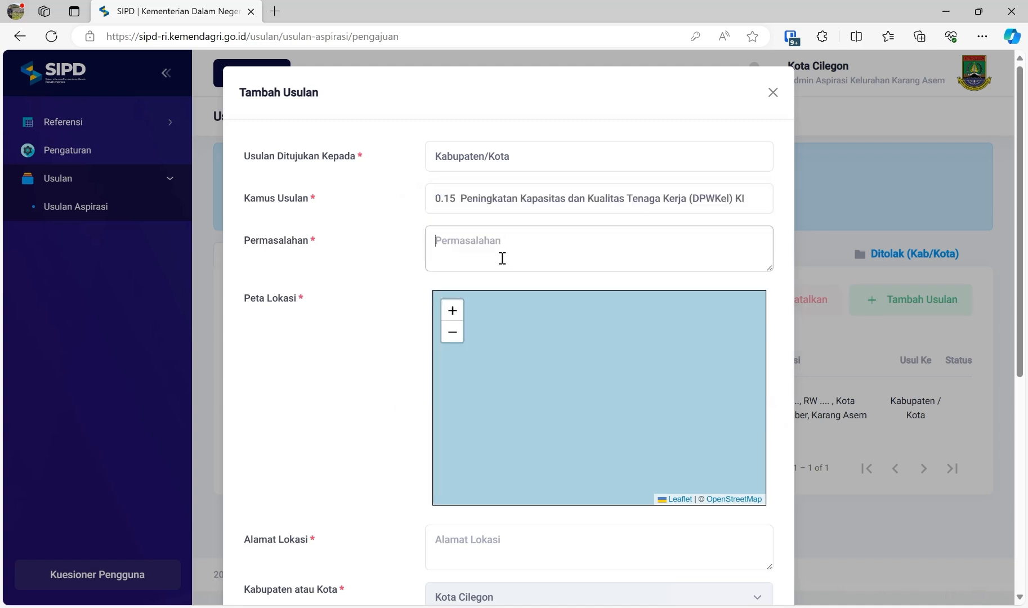
type("B")
key("BackSpace")
type("K")
type("pasitas")
key("BackSpace")
key("BackSpace")
key("BackSpace")
type("Masyarakat")
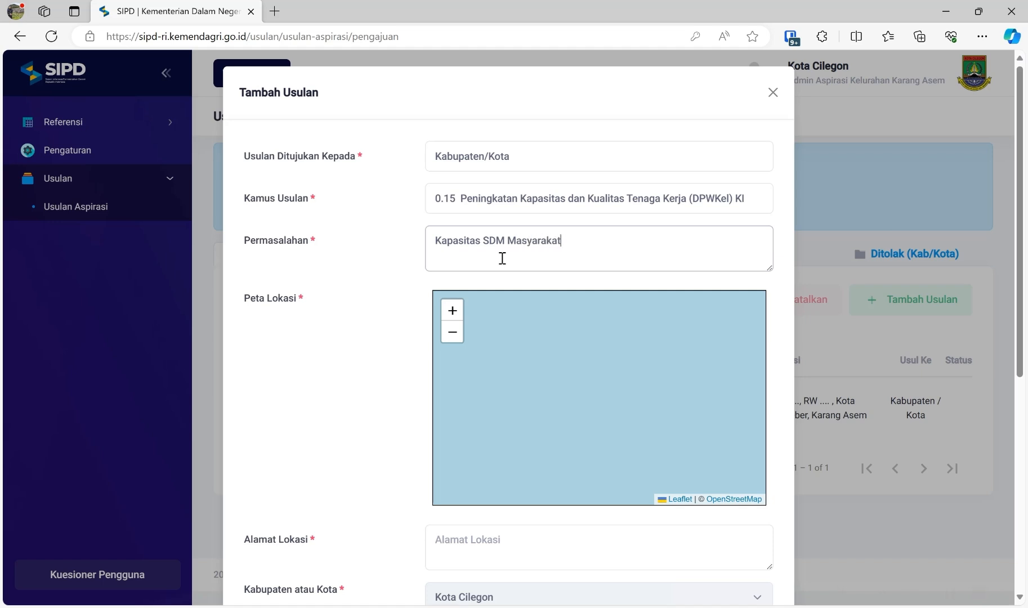
type(" Kurang memadai (")
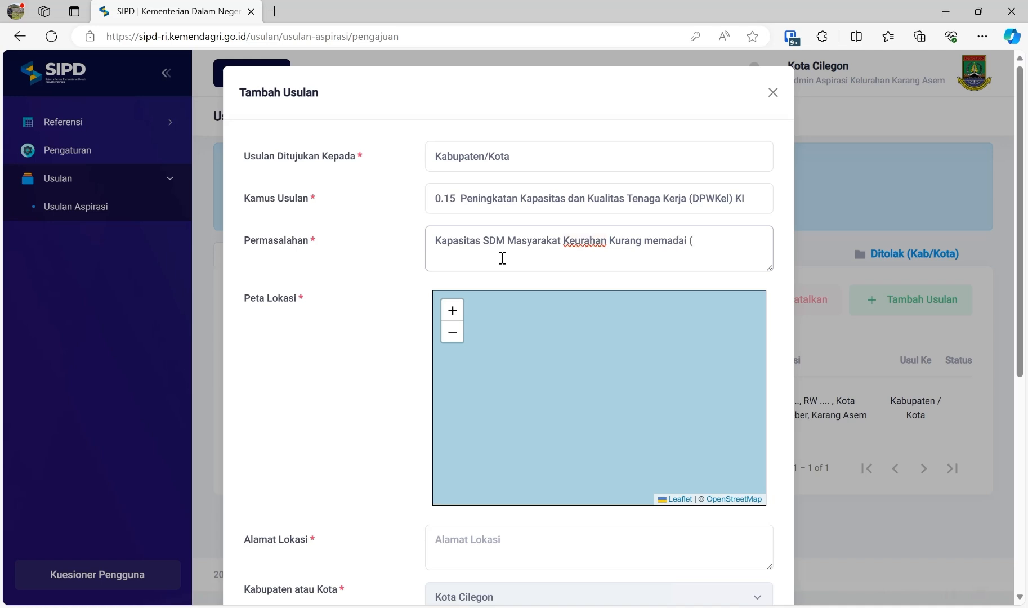
type("Uji Coba Tu")
type("torial")
type("l")
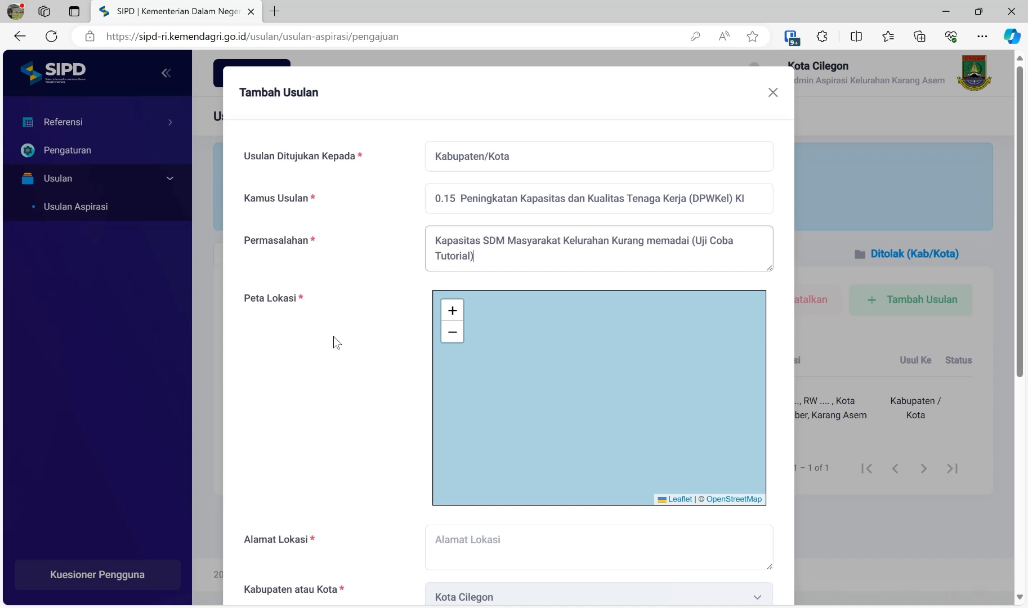
- Locate Karangasem in Cilegon on the Peta Lokasi map and place the location marker on a road just northeast of its label
scroll(392, 310, "down", 4)
scroll(444, 306, "up", 3)
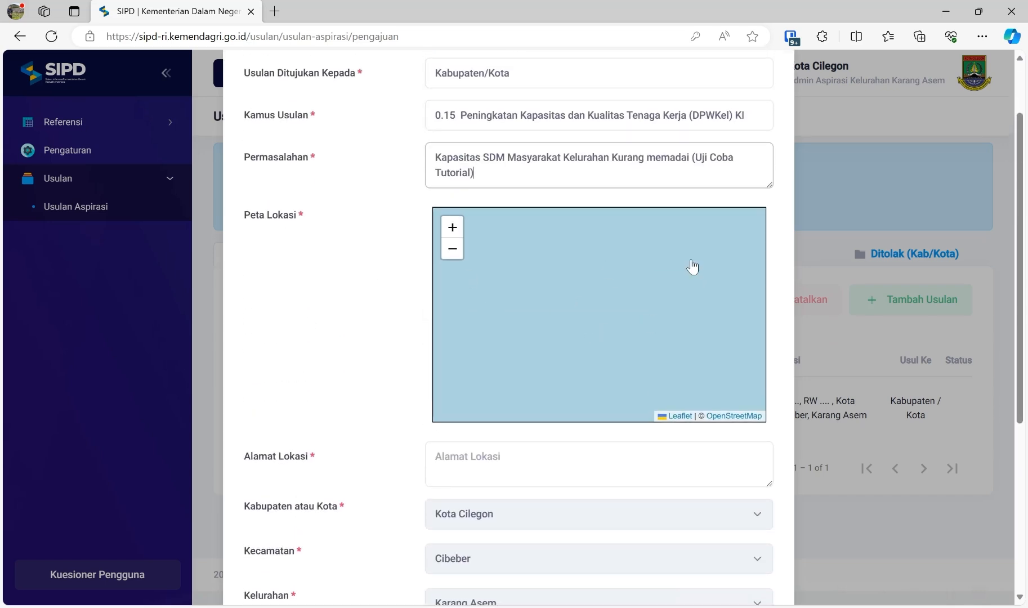
left_click_drag(692, 333, 597, 335)
scroll(576, 266, "down", 6)
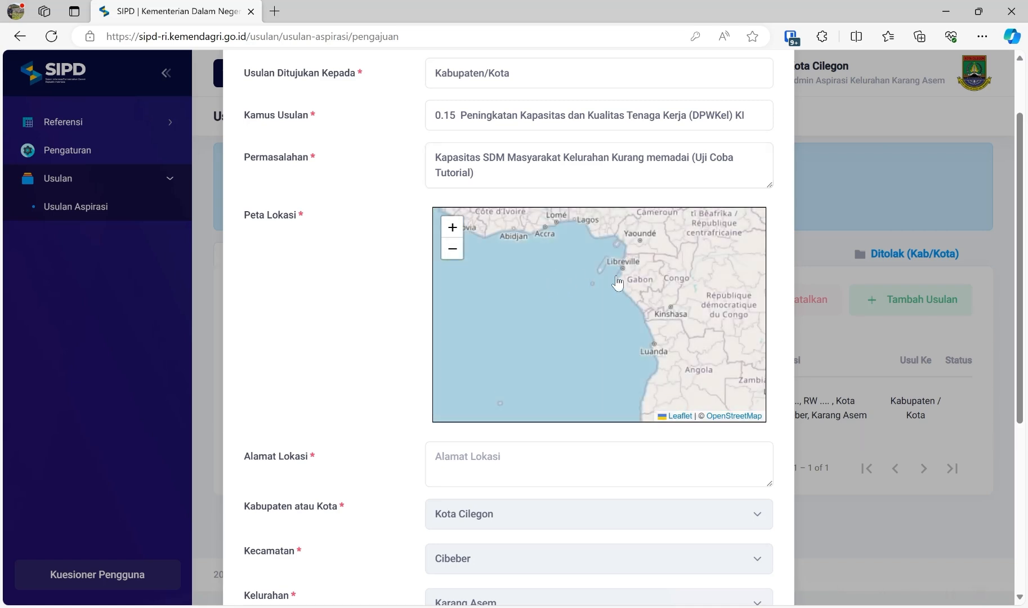
scroll(617, 288, "down", 3)
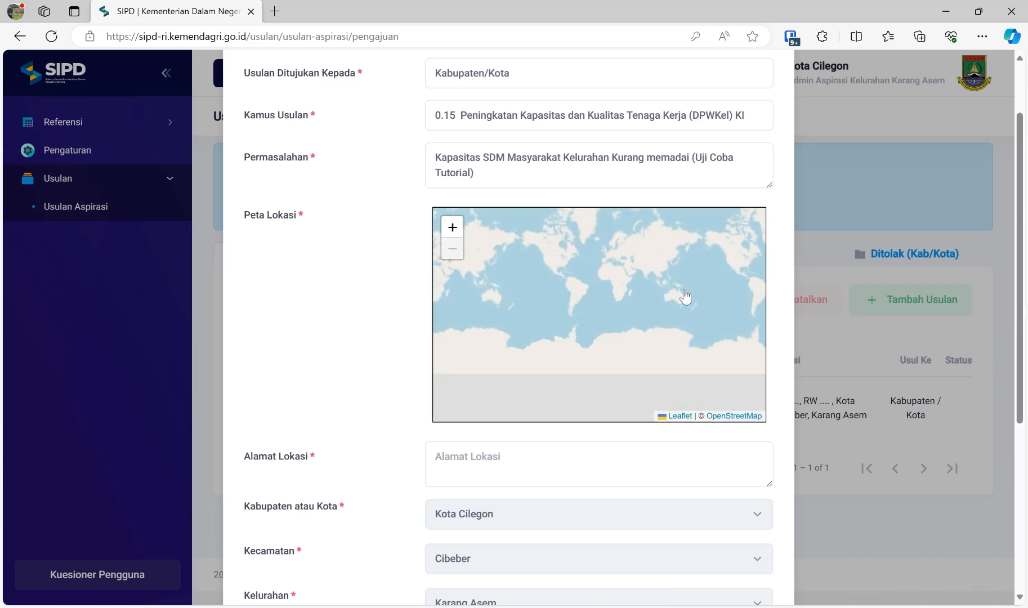
scroll(670, 292, "up", 5)
left_click_drag(528, 355, 640, 206)
scroll(610, 266, "up", 3)
left_click_drag(609, 271, 713, 226)
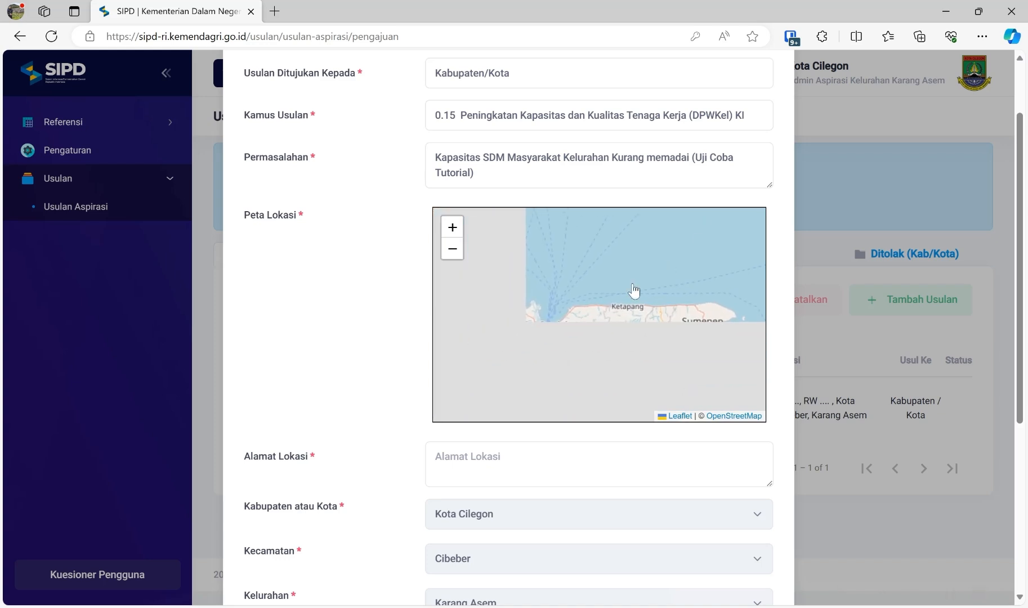
left_click_drag(573, 327, 747, 223)
left_click_drag(730, 294, 666, 329)
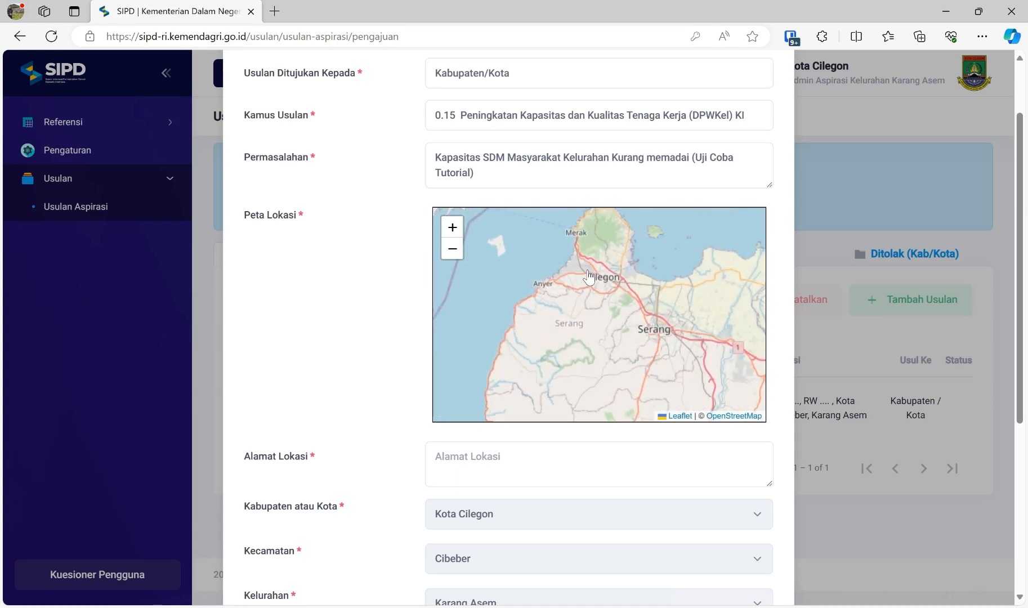
left_click_drag(582, 258, 585, 286)
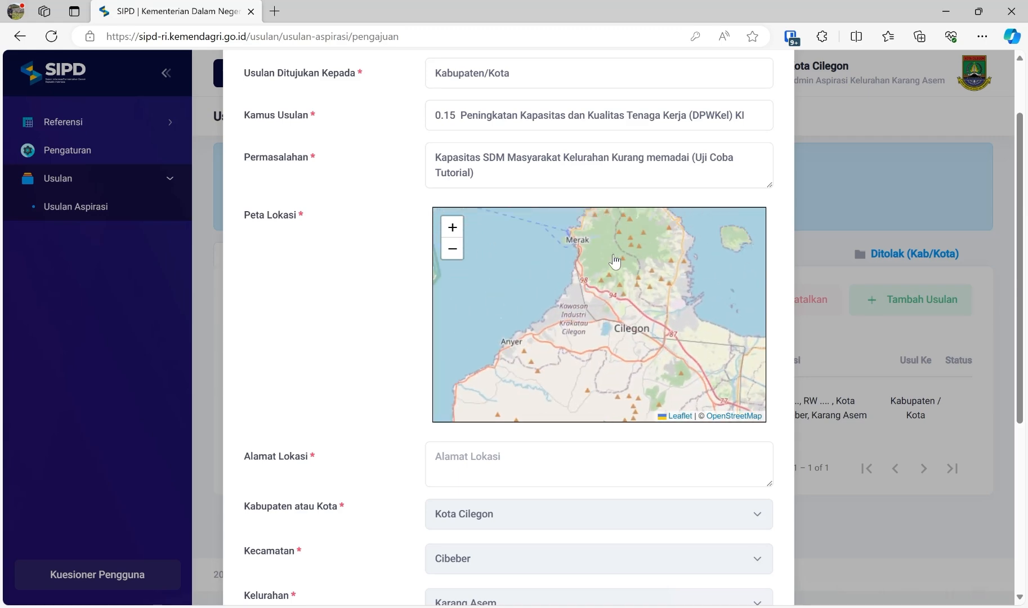
scroll(614, 262, "up", 2)
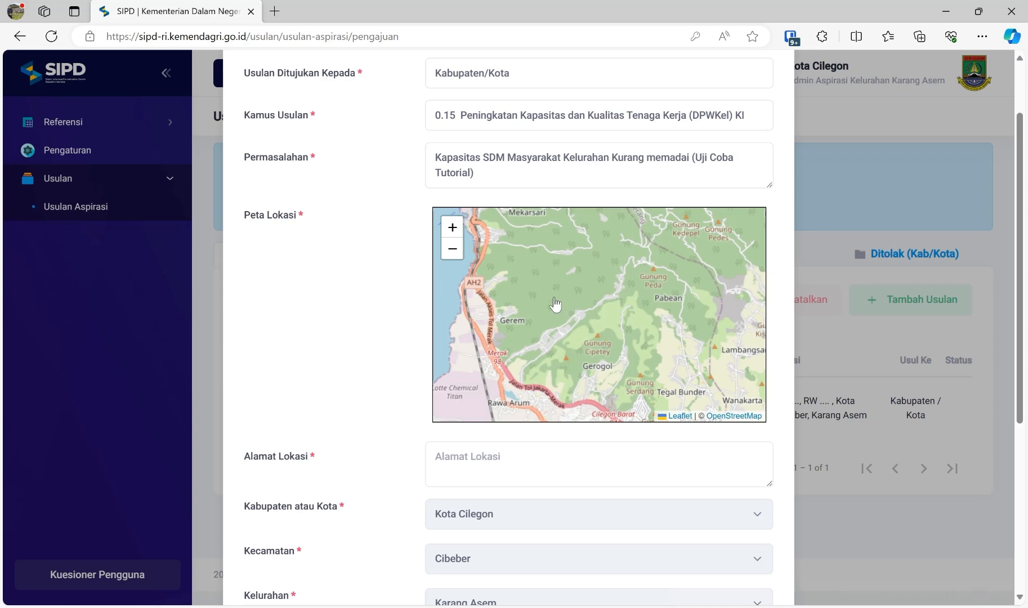
scroll(556, 302, "up", 1)
left_click_drag(643, 337, 531, 398)
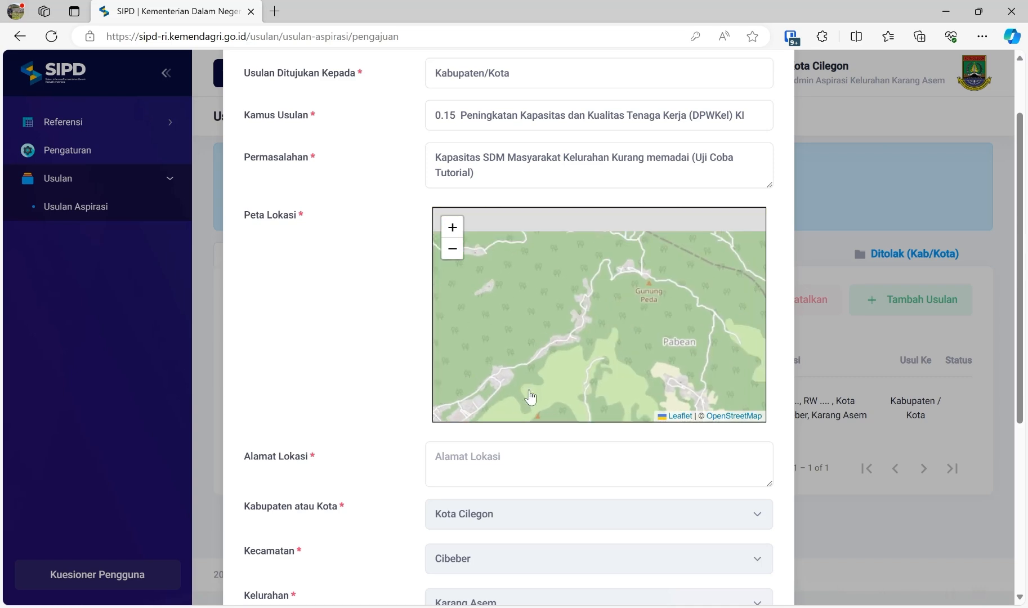
scroll(586, 310, "down", 3)
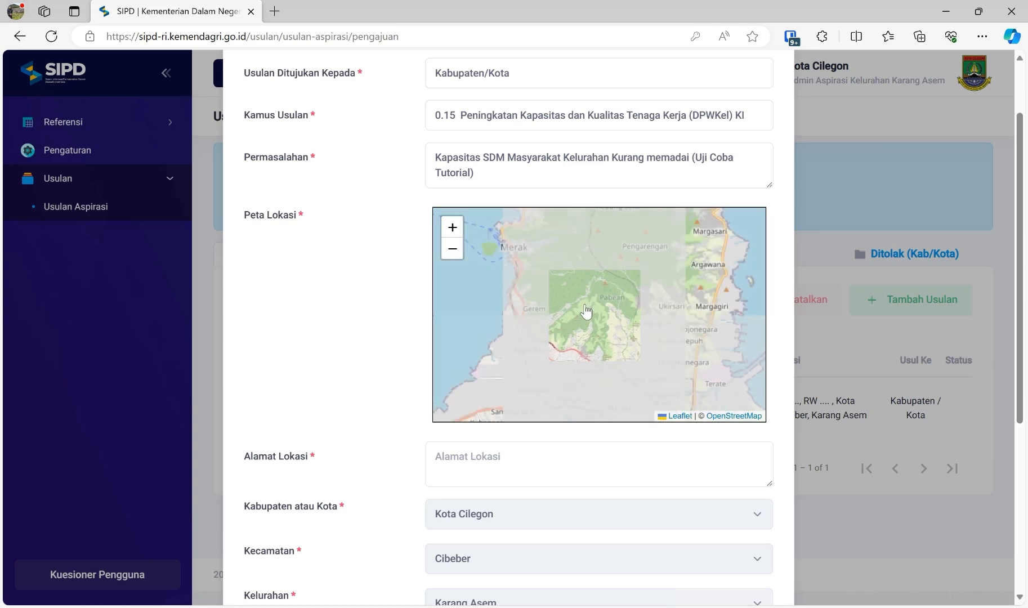
left_click_drag(591, 370, 573, 260)
scroll(560, 315, "up", 3)
left_click_drag(613, 332, 558, 234)
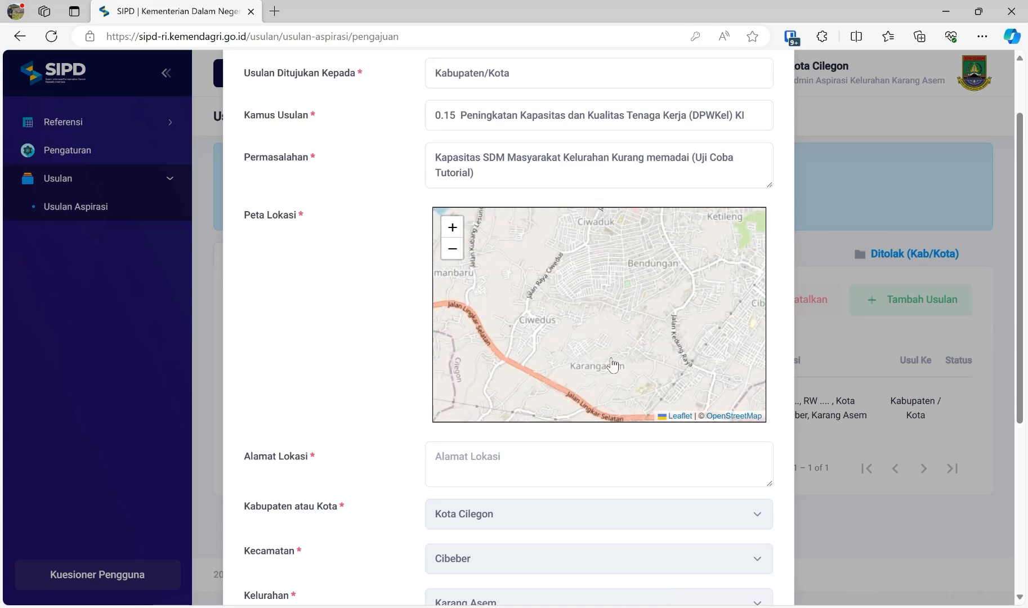
scroll(614, 363, "up", 2)
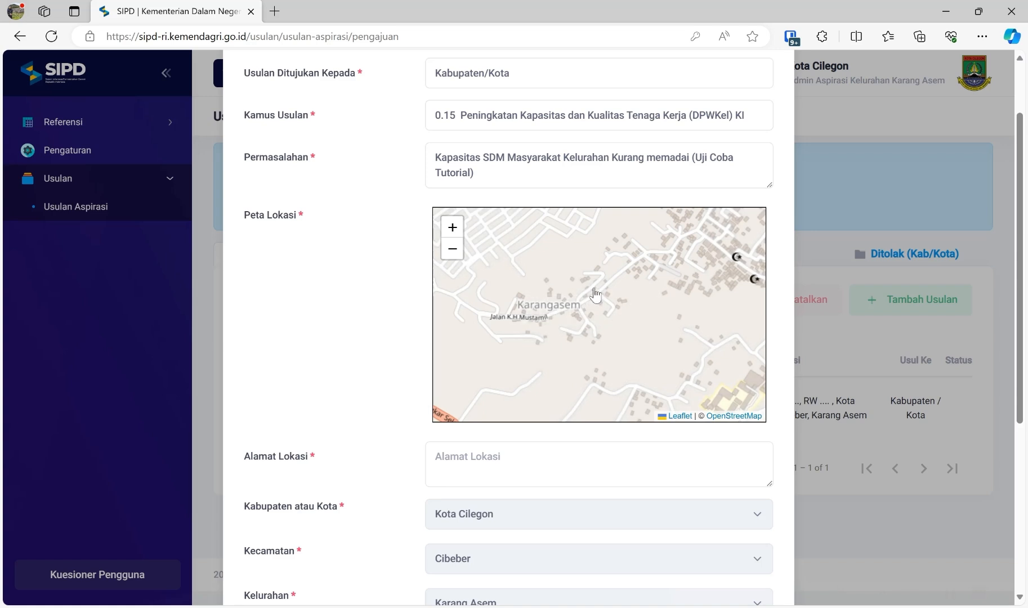
left_click(609, 275)
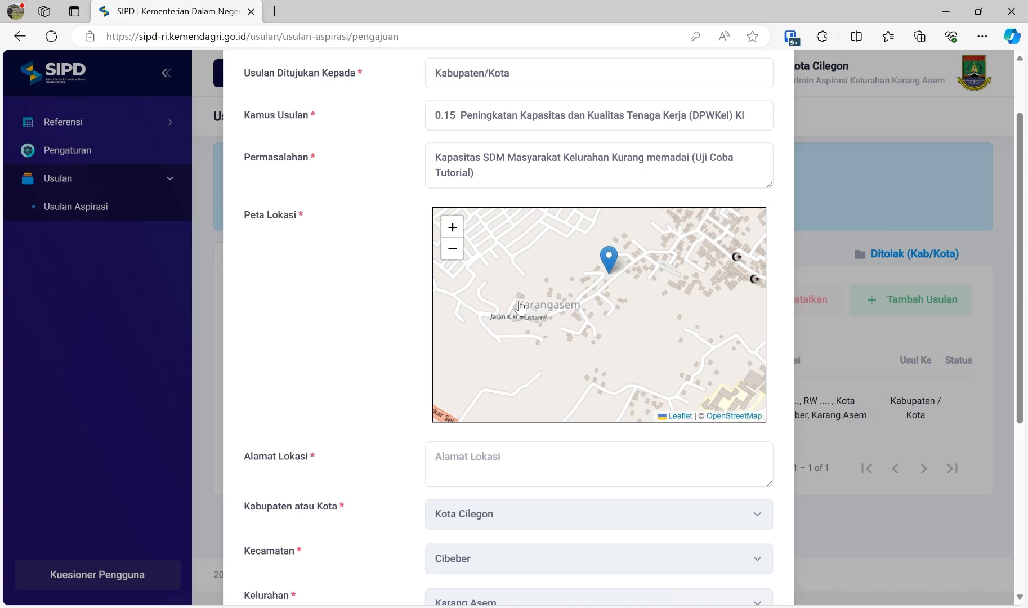
- Reposition the Peta Lokasi marker beside the buildings along the short side road south of the main road in Karangasem
scroll(615, 328, "up", 3)
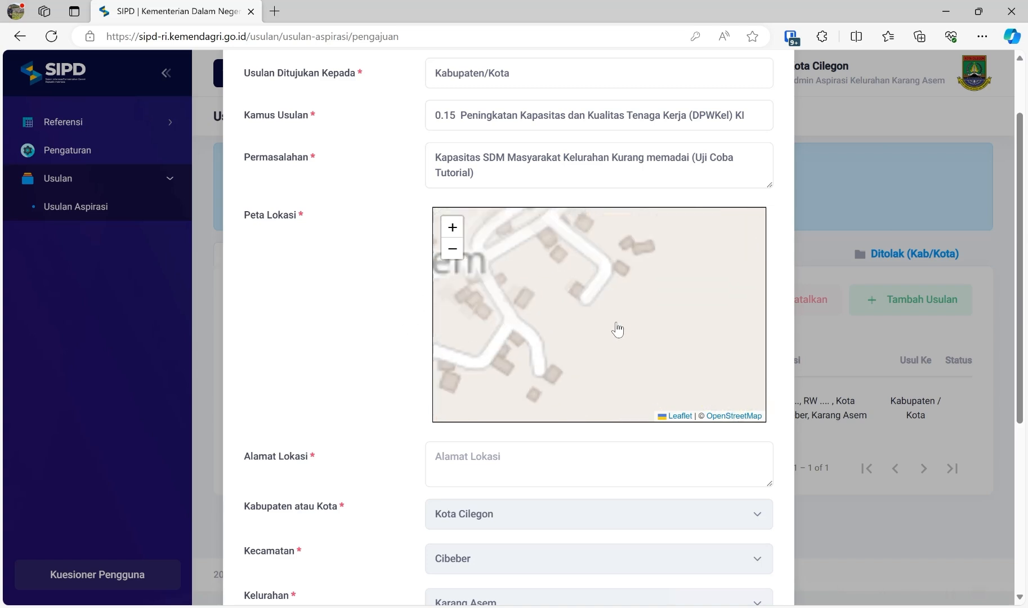
left_click(612, 247)
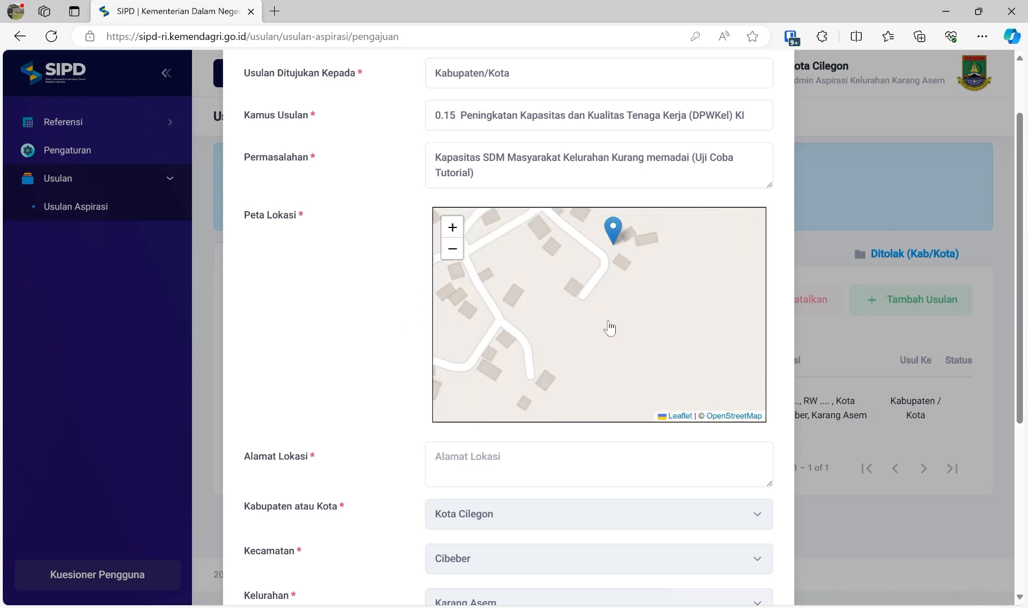
scroll(611, 329, "down", 1)
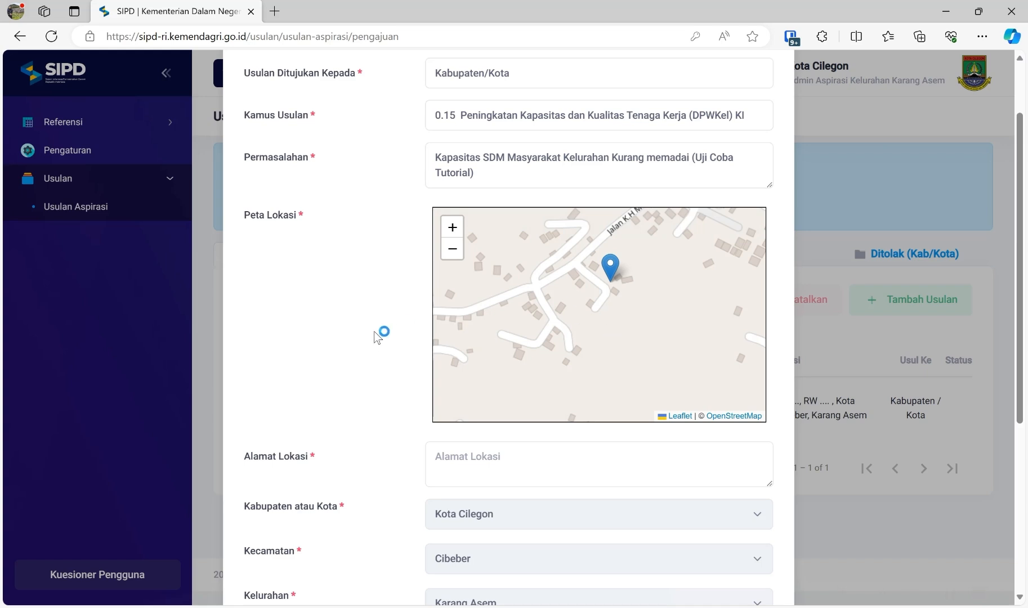
- Fill in the Alamat Lokasi as "Link .... , RT .... , RW ...."
scroll(371, 373, "down", 4)
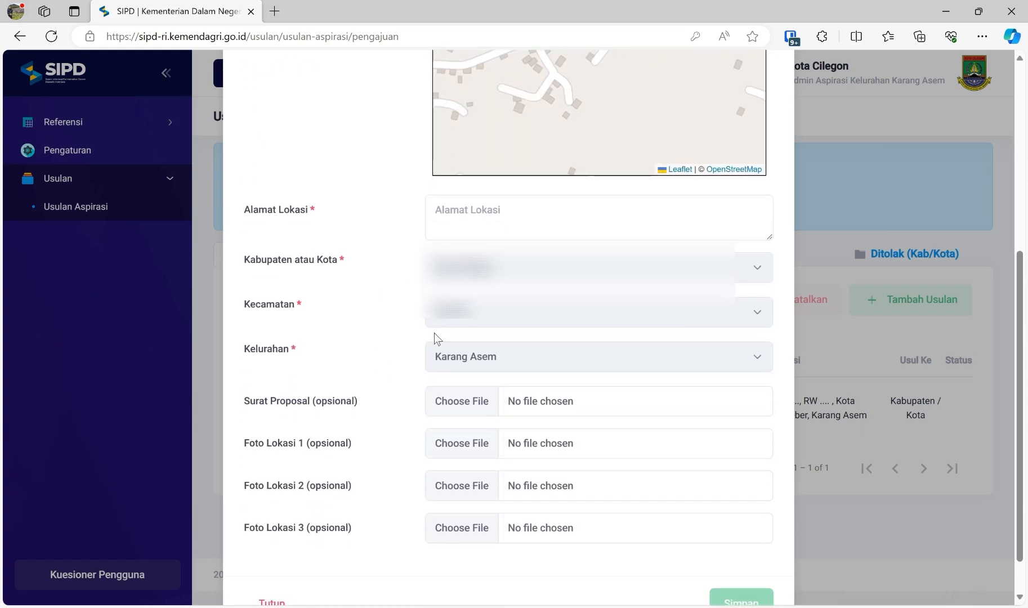
left_click(495, 209)
left_click(266, 165)
left_click(446, 220)
type("L")
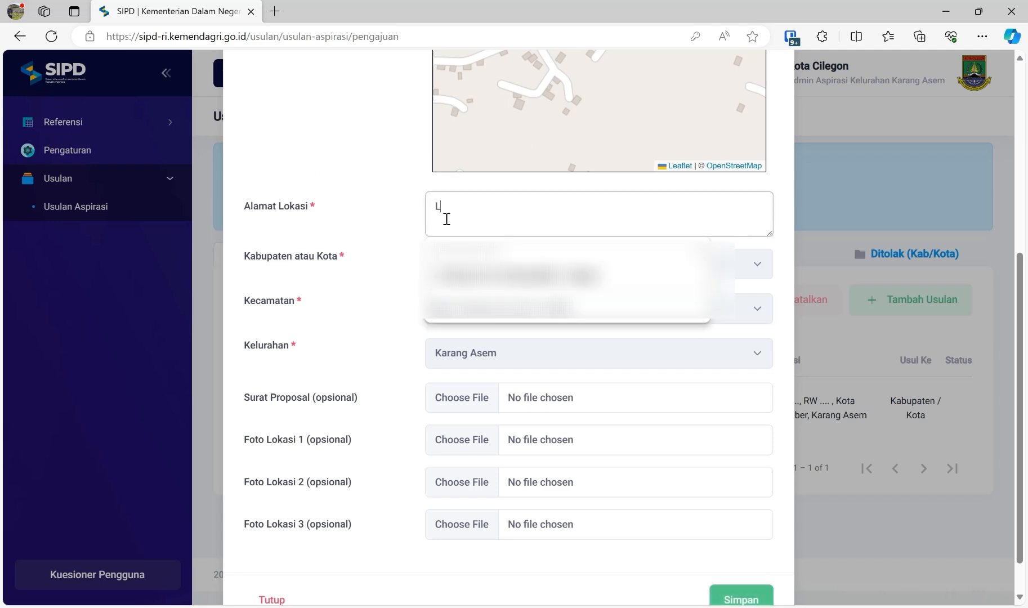
type("i")
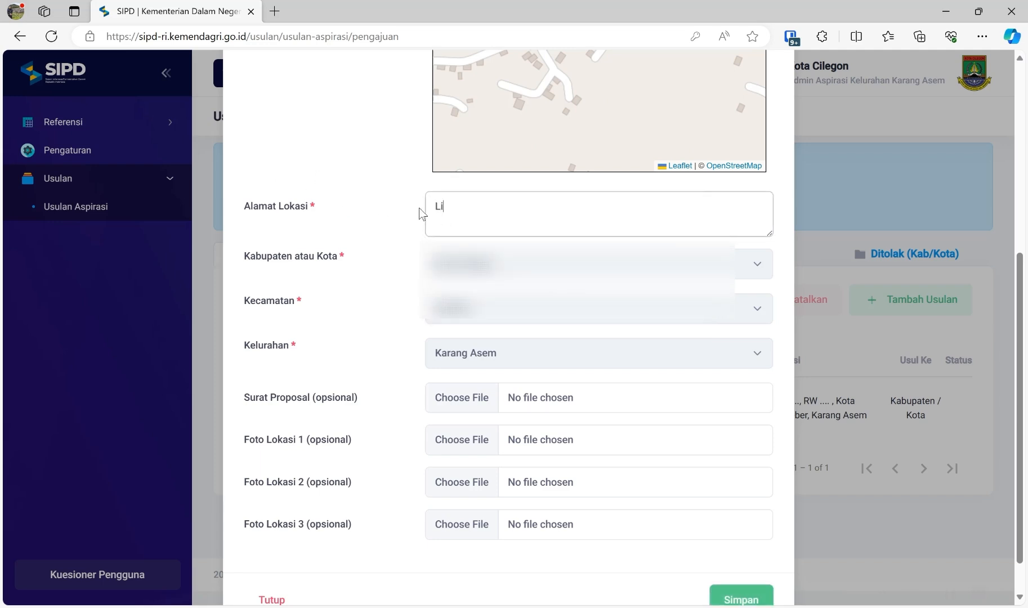
type("nk ")
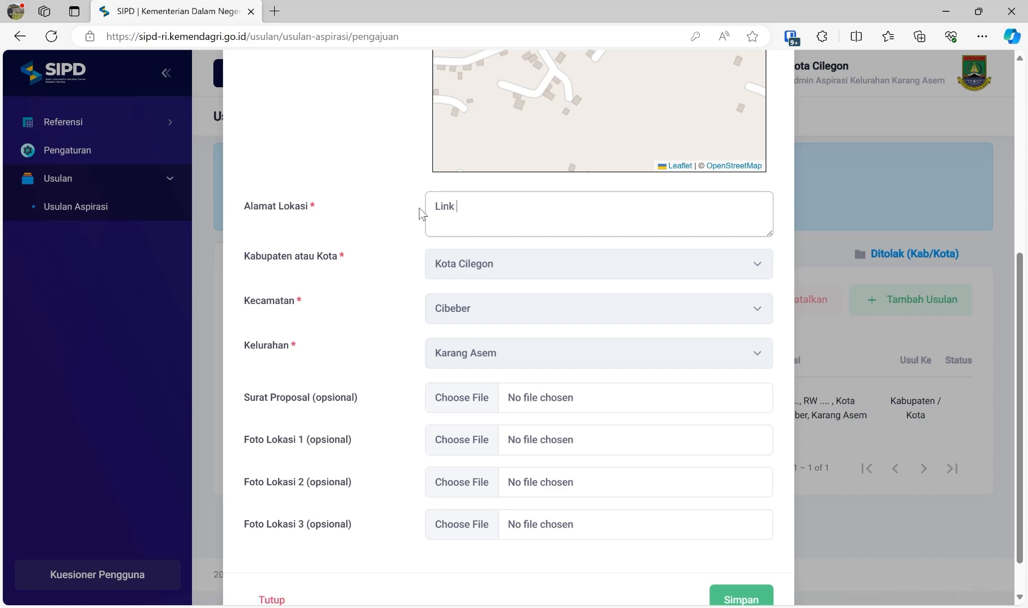
type(".... , RT .... , RW ....")
- Attach "anonymous_quotes-wallpaper-1600x900.jpg" from the Wallpaper folder in Pictures as Foto Lokasi 1
left_click(462, 441)
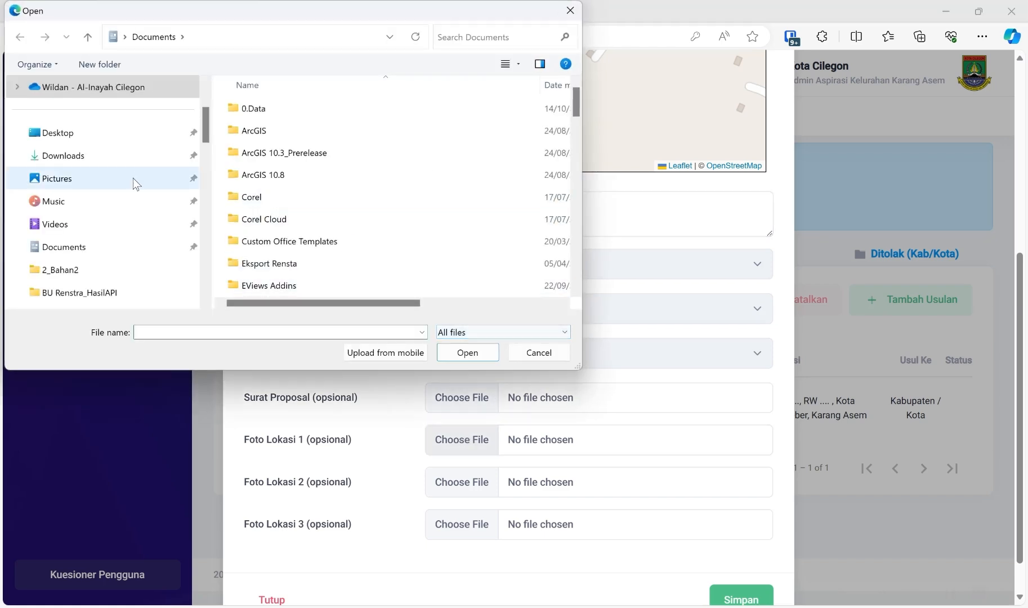
left_click(78, 181)
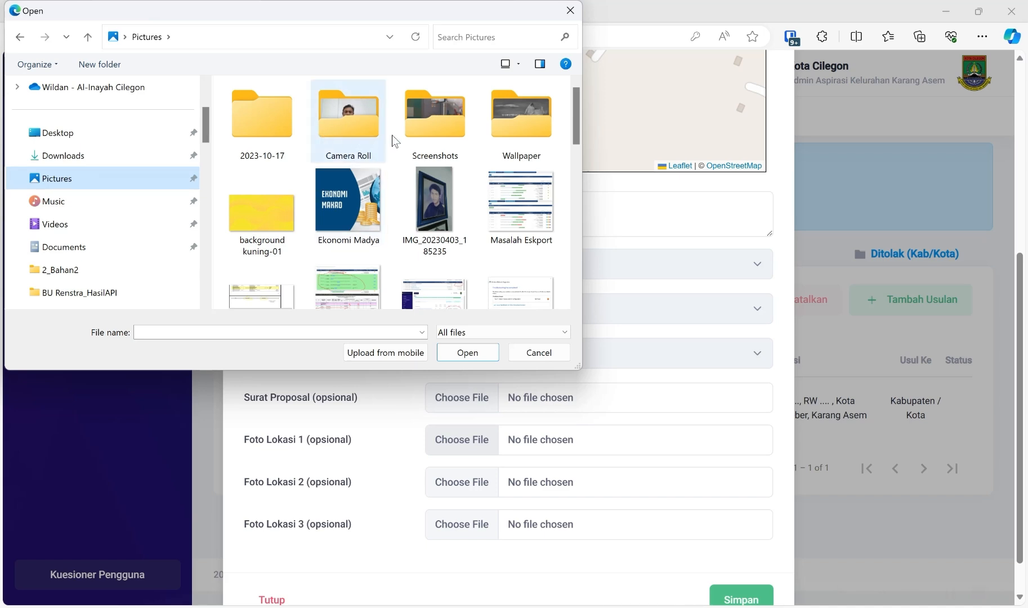
left_click(441, 127)
double_click(441, 124)
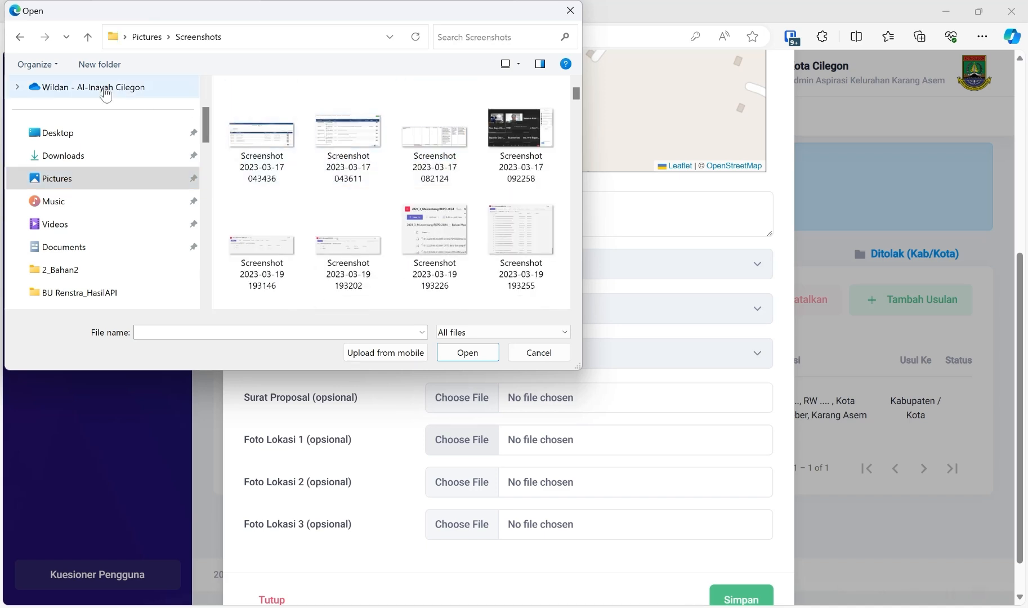
left_click(87, 36)
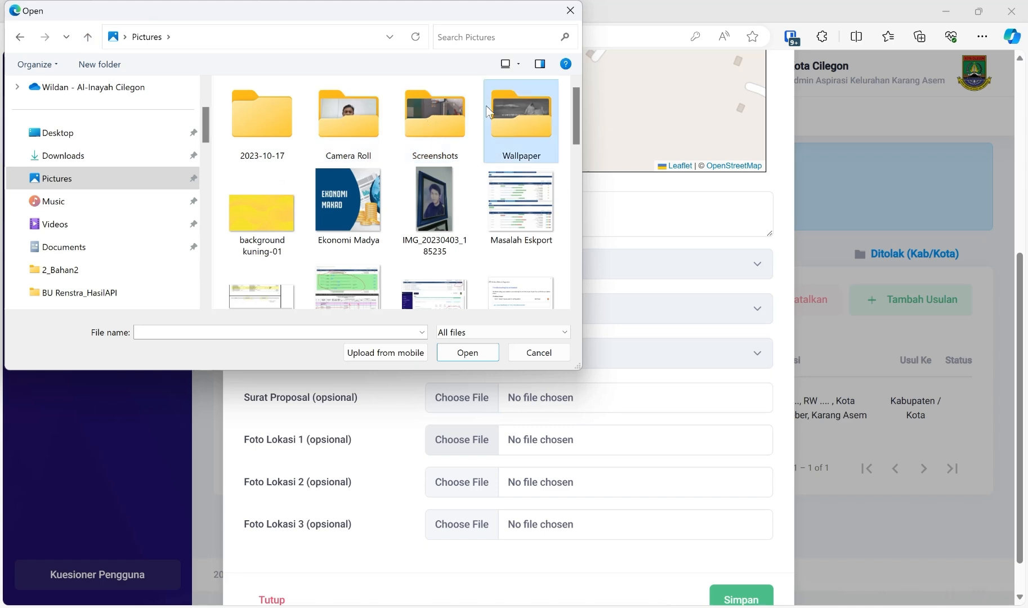
double_click(518, 103)
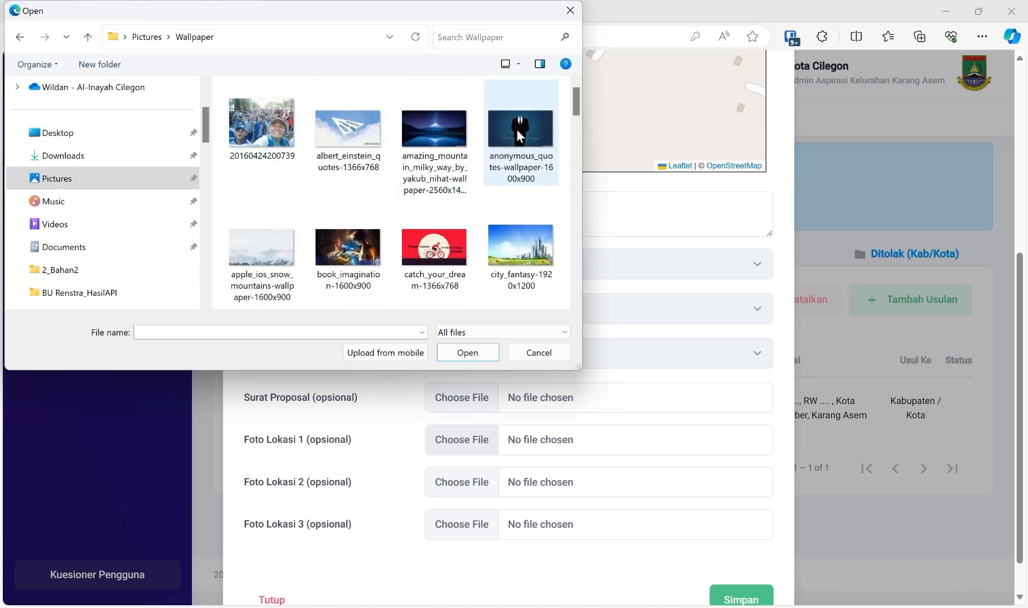
double_click(509, 127)
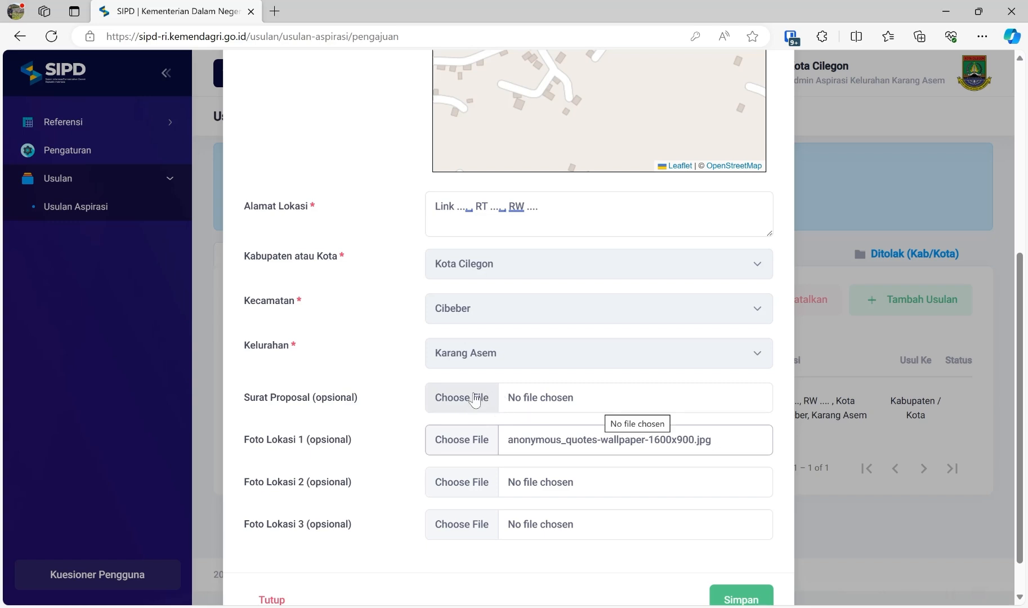
- Try to attach the document "Pertanyaaan Google Form FKP 2025" from the Documents folder as Surat Proposal
scroll(506, 393, "down", 1)
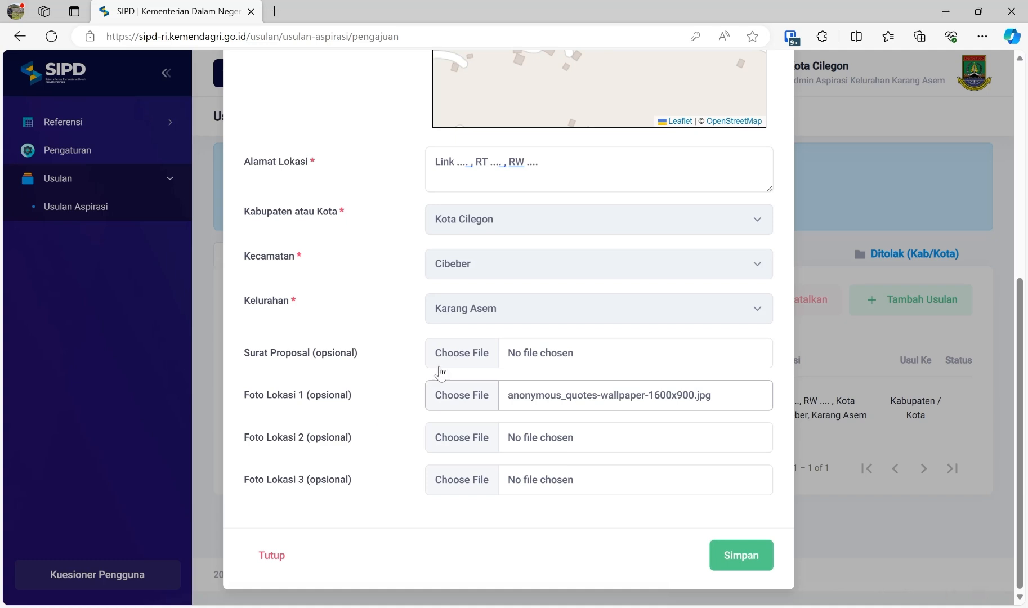
scroll(503, 500, "up", 8)
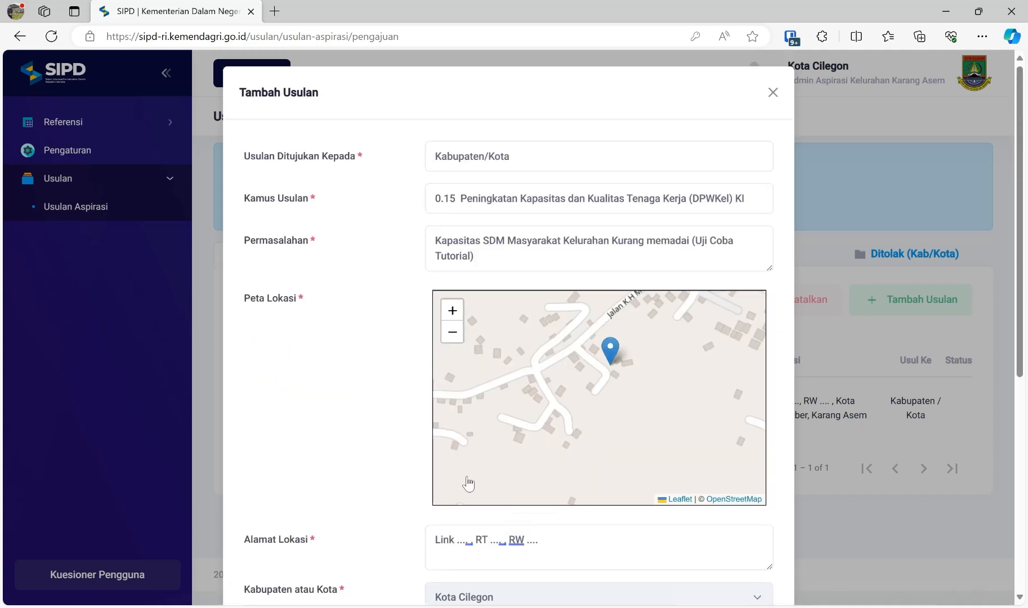
scroll(400, 301, "down", 8)
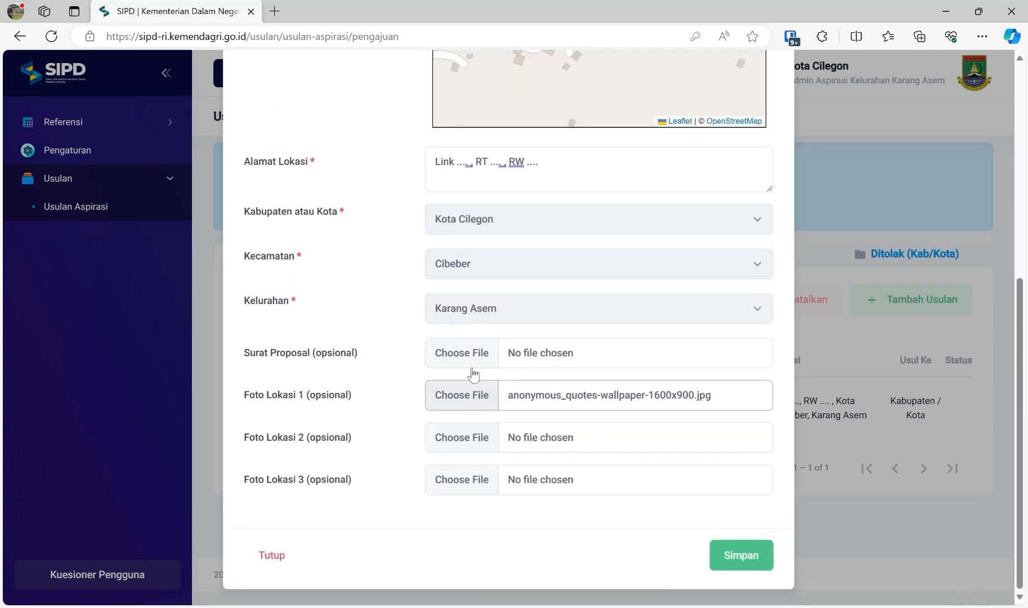
left_click(465, 352)
scroll(56, 264, "down", 4)
scroll(75, 167, "up", 1)
scroll(73, 166, "up", 3)
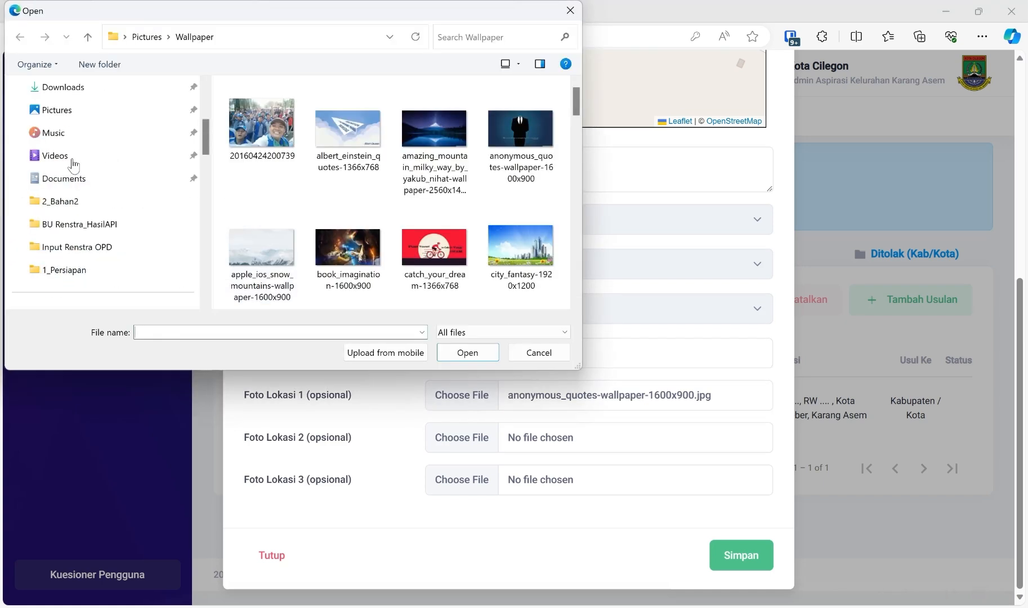
left_click(73, 179)
scroll(316, 197, "down", 10)
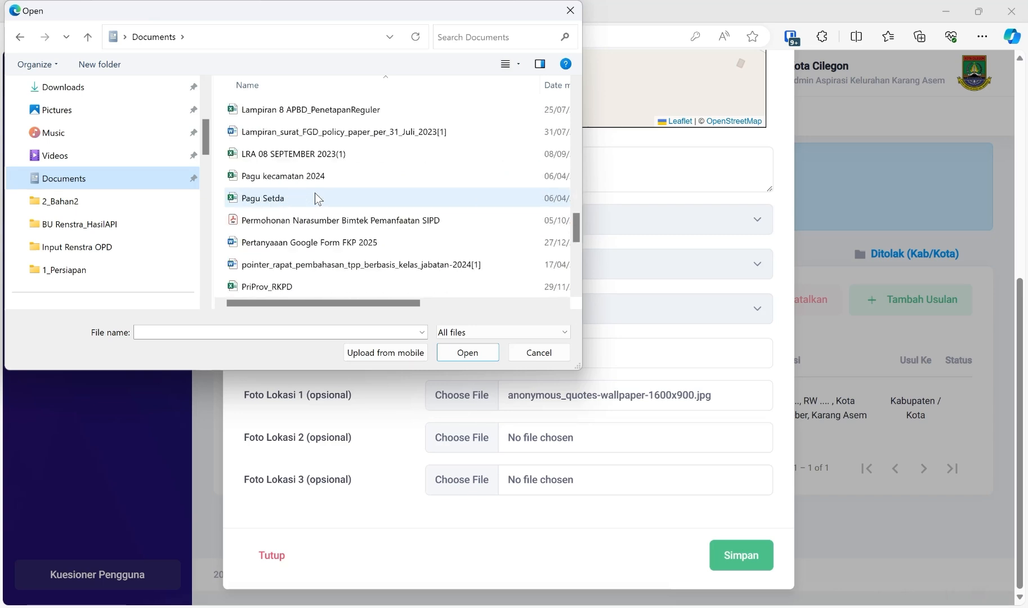
double_click(332, 241)
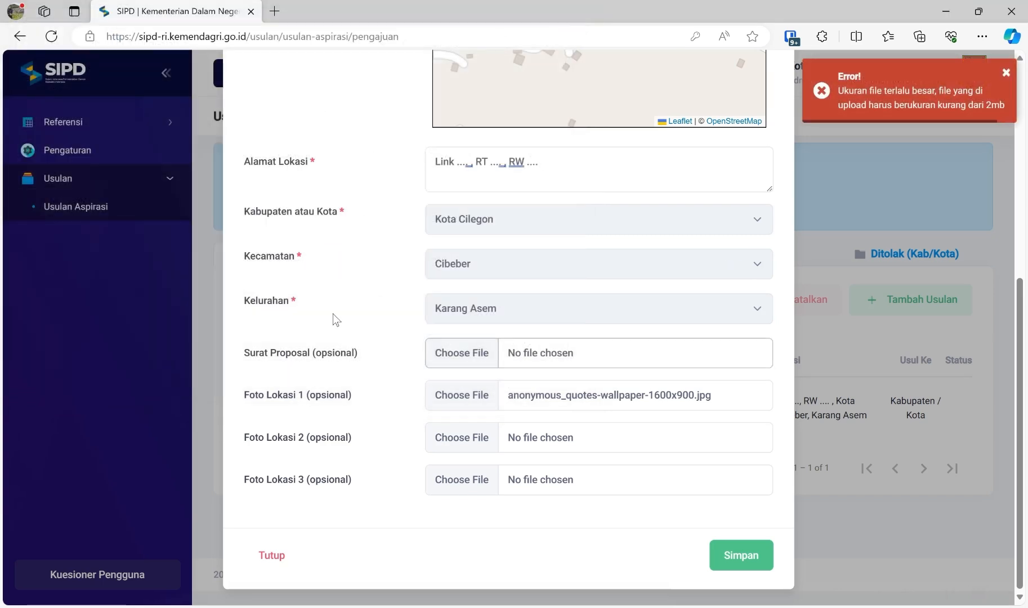
- Attach the PDF "Sistem Informasi Pemerintahan Daerah - Cetak RKA_DPK" from the Documents folder as Surat Proposal
left_click(432, 352)
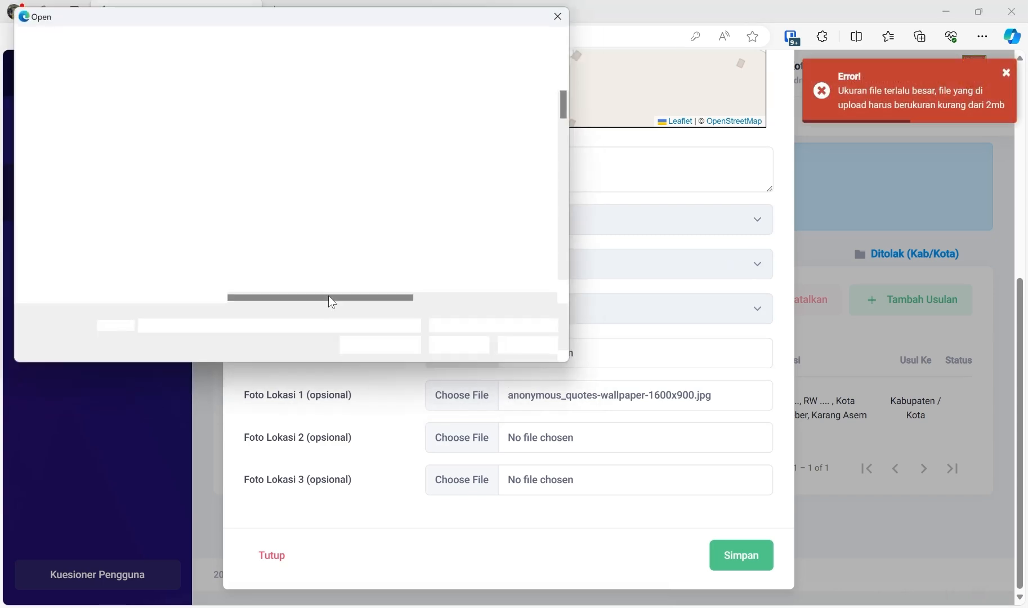
scroll(317, 249, "down", 5)
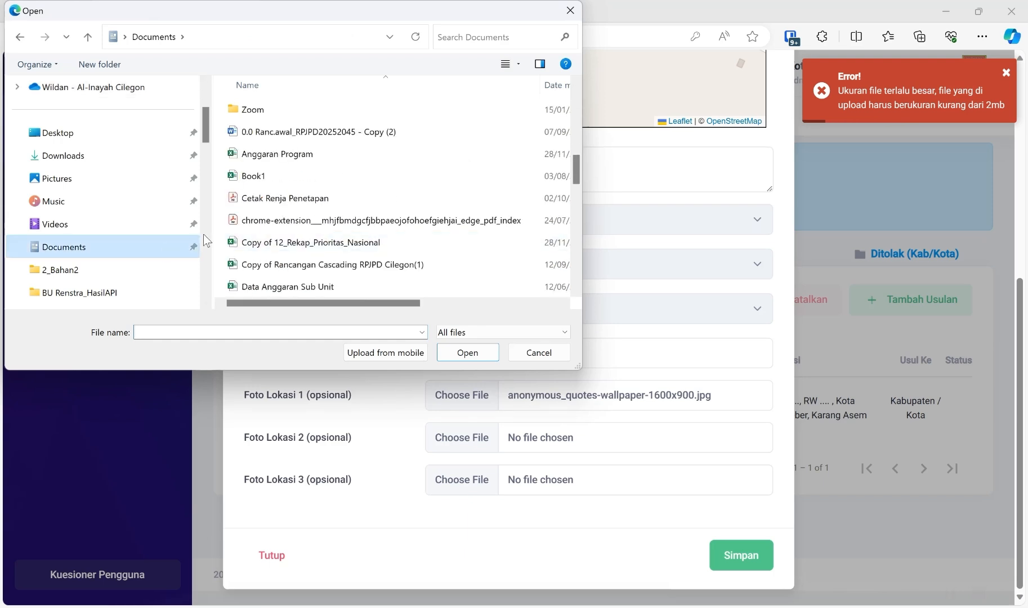
scroll(338, 195, "down", 10)
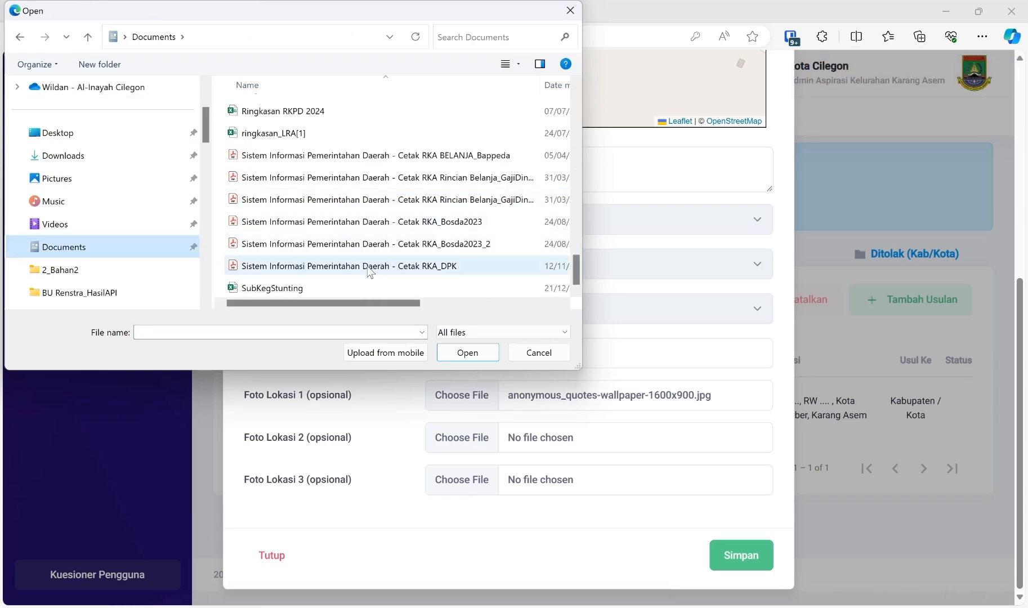
double_click(349, 266)
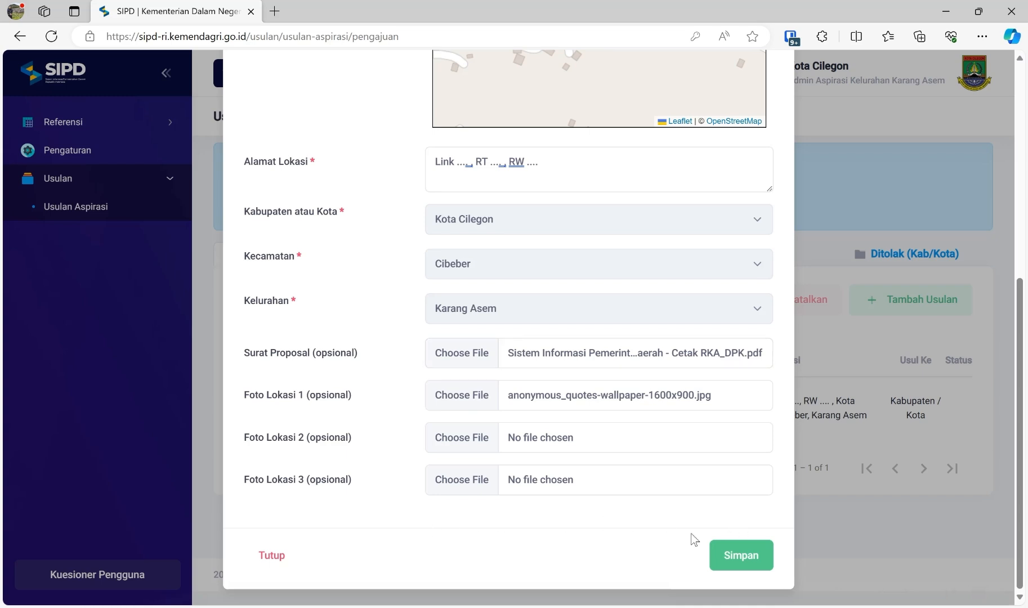
- Review the completed DPWKel proposal form and save it to the Pengajuan list
scroll(335, 267, "up", 7)
scroll(338, 268, "down", 7)
left_click(741, 556)
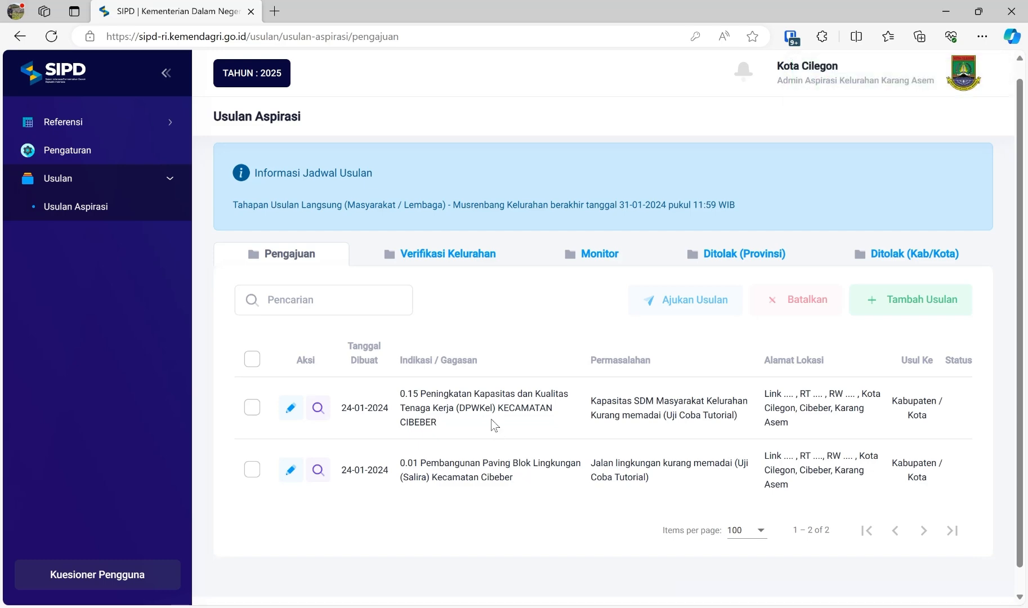
scroll(651, 413, "down", 1)
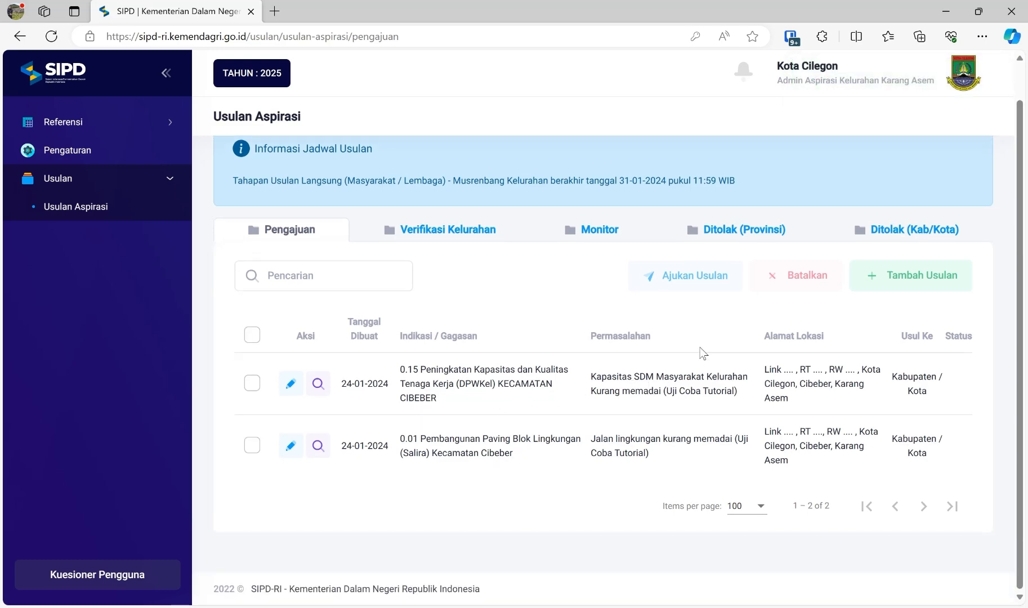
- Start a new proposal and set Usulan Ditujukan Kepada to Kabupaten/Kota
left_click(950, 274)
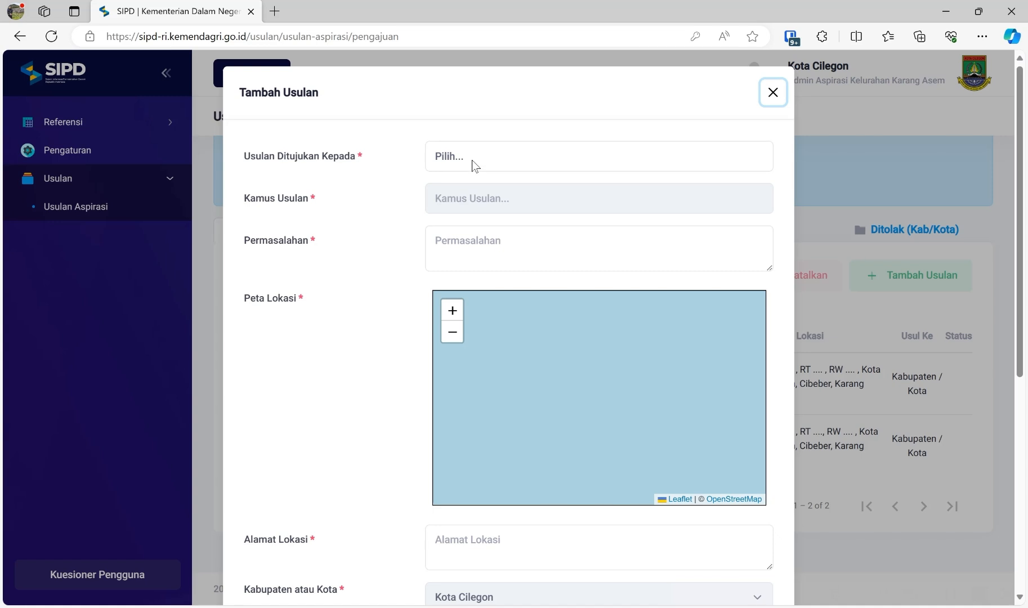
left_click(471, 160)
left_click(476, 204)
- Filter the Kamus Usulan by "1." and examine the available non-DPWKel proposal types
left_click(463, 209)
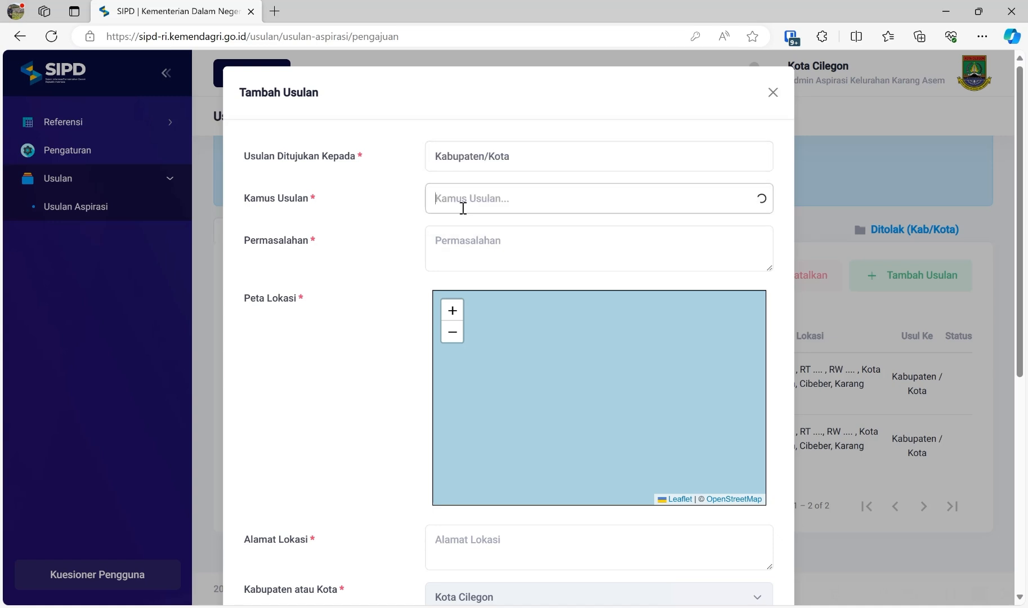
type("1.")
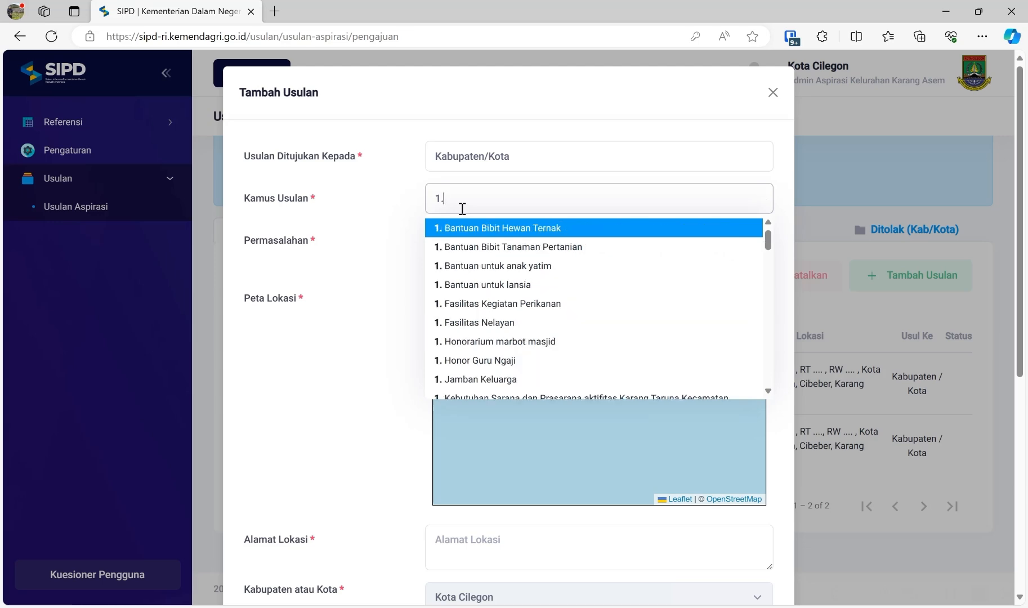
scroll(519, 296, "down", 8)
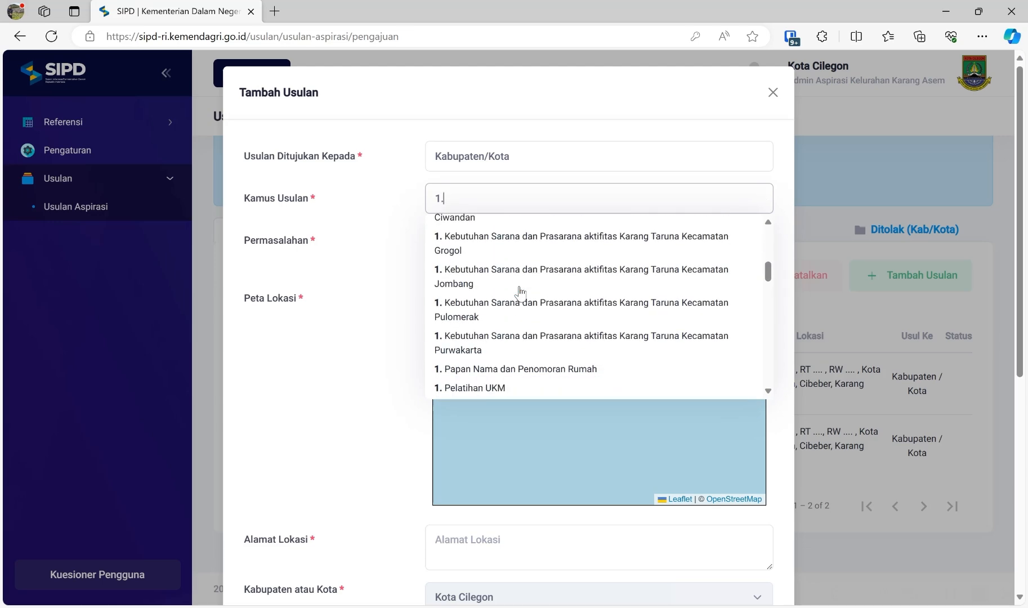
scroll(520, 293, "down", 10)
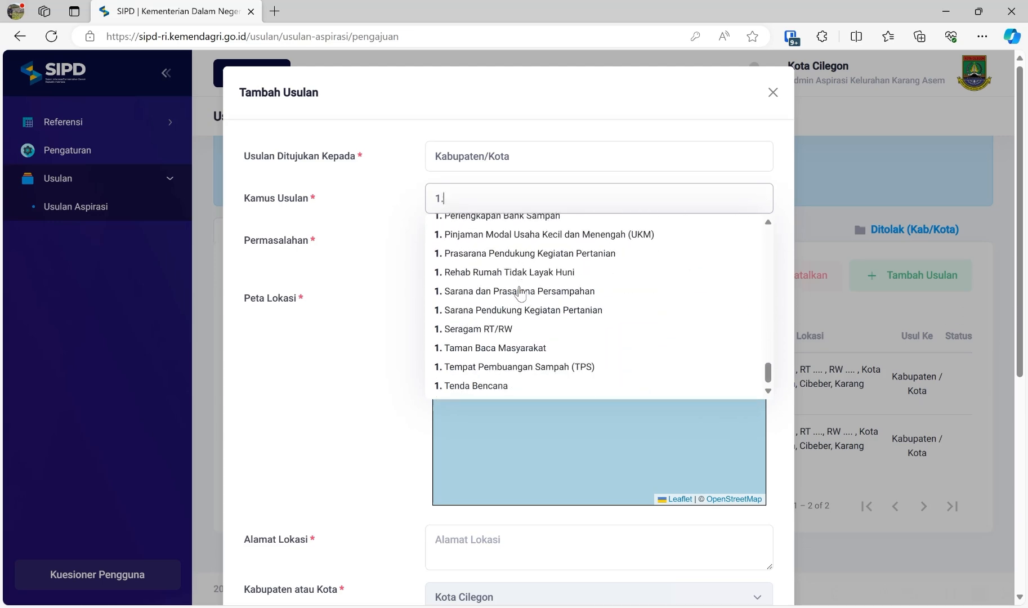
scroll(519, 307, "up", 15)
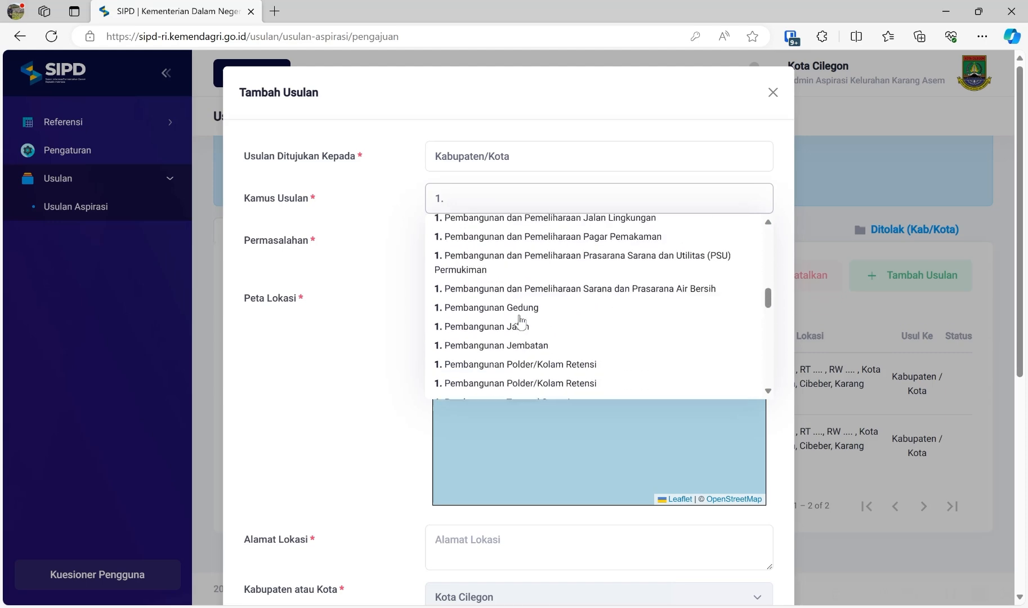
scroll(519, 321, "up", 5)
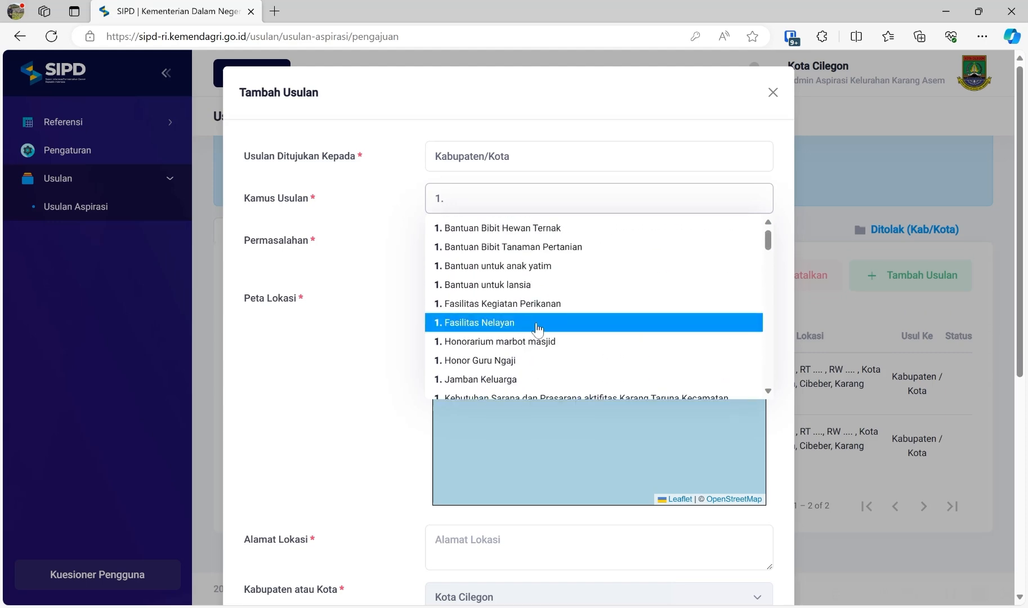
scroll(535, 324, "down", 1)
scroll(629, 299, "down", 6)
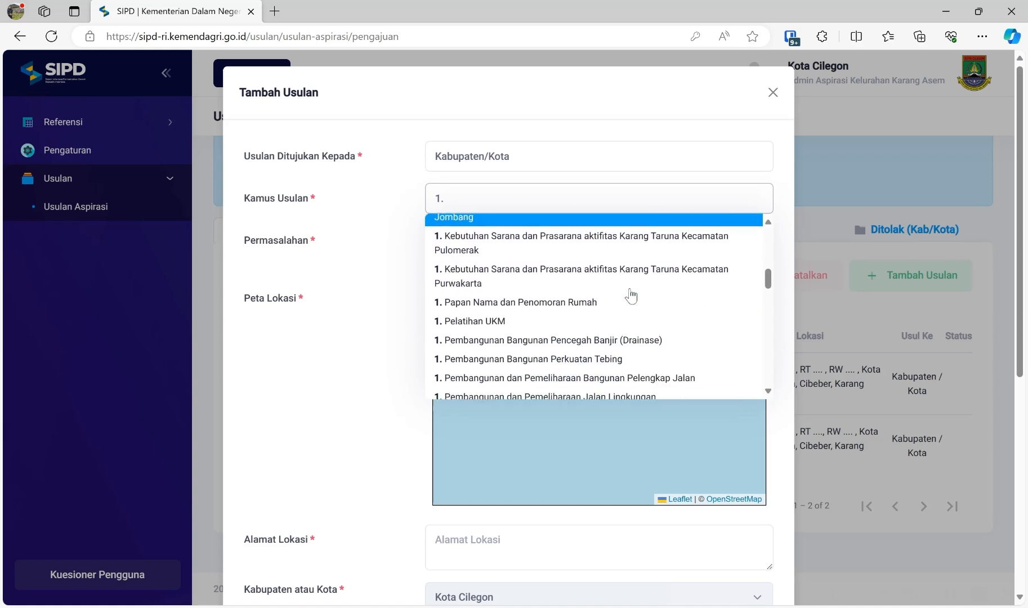
scroll(635, 320, "down", 3)
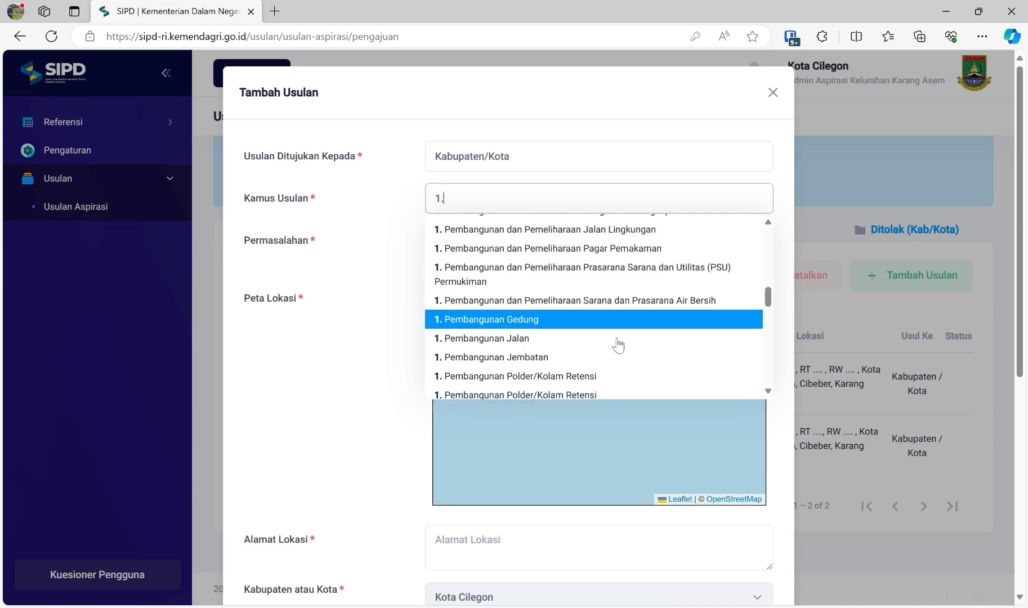
scroll(572, 338, "up", 3)
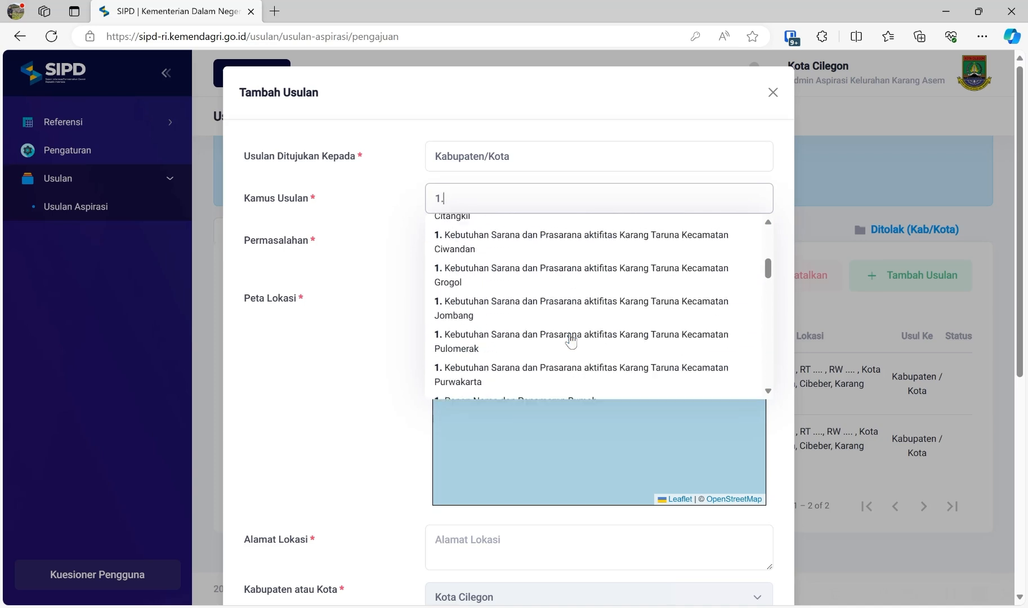
scroll(569, 339, "down", 3)
scroll(569, 340, "up", 8)
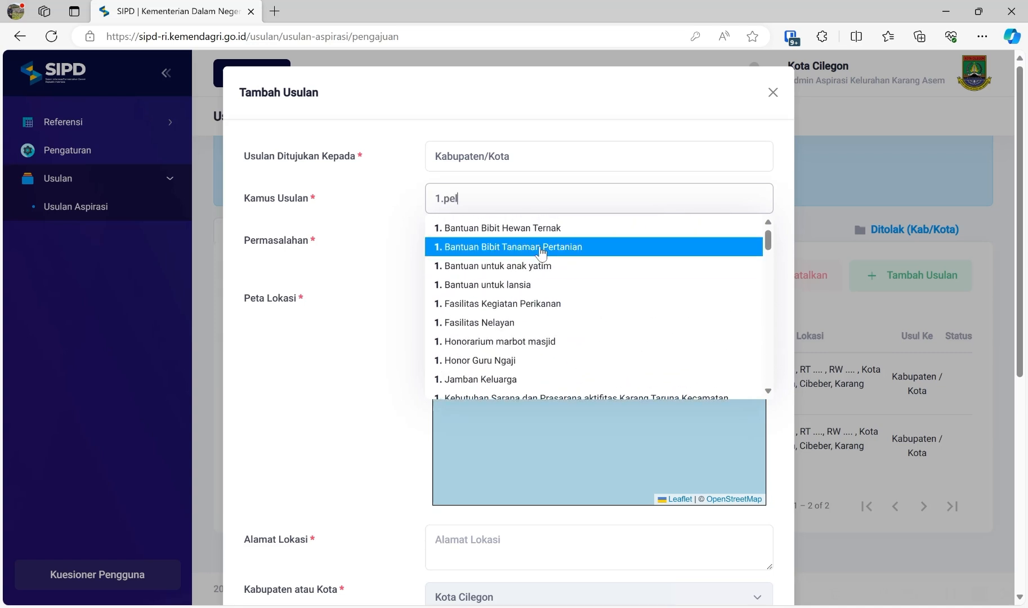
- Search the Kamus Usulan for "Pelati" and choose "1. Pelatihan UKM"
left_click(541, 249)
key("ctrl+a")
type("Pelati")
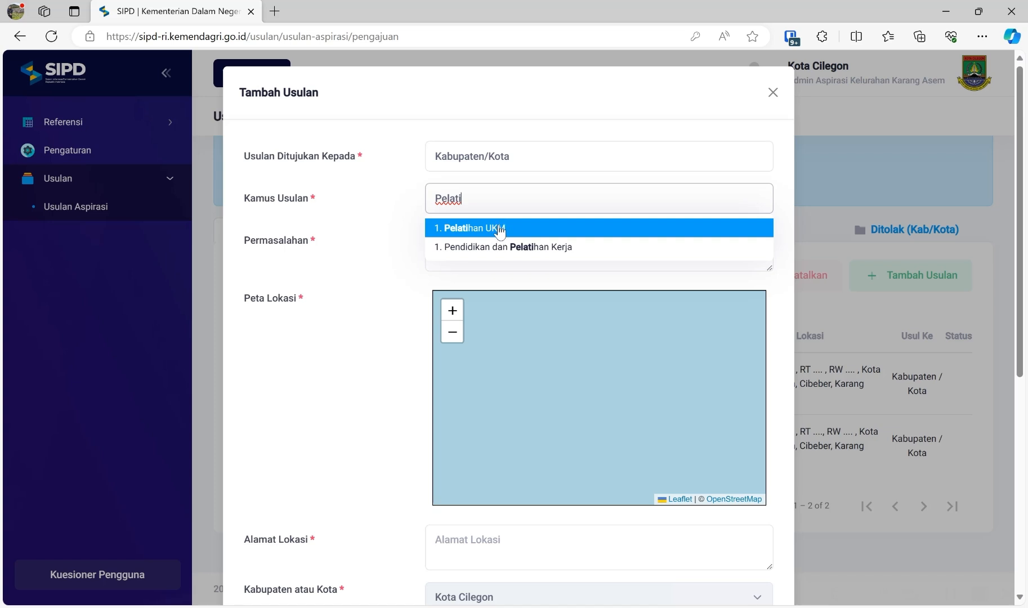
left_click(500, 228)
- Set the Kamus Usulan to "1. Pendidikan dan Pelatihan Kerja"
left_click(536, 209)
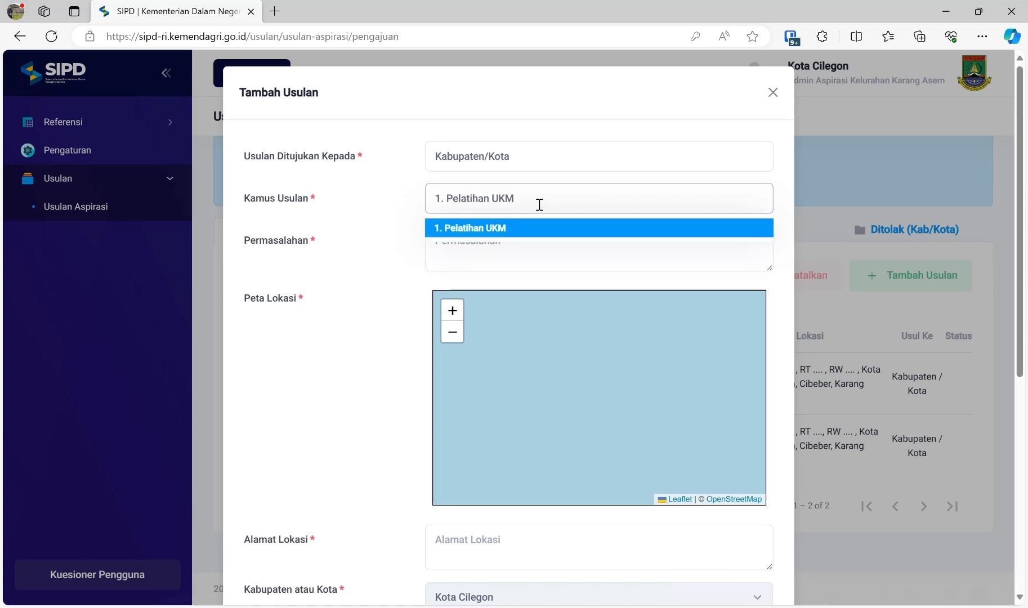
key("ctrl+a")
type("P")
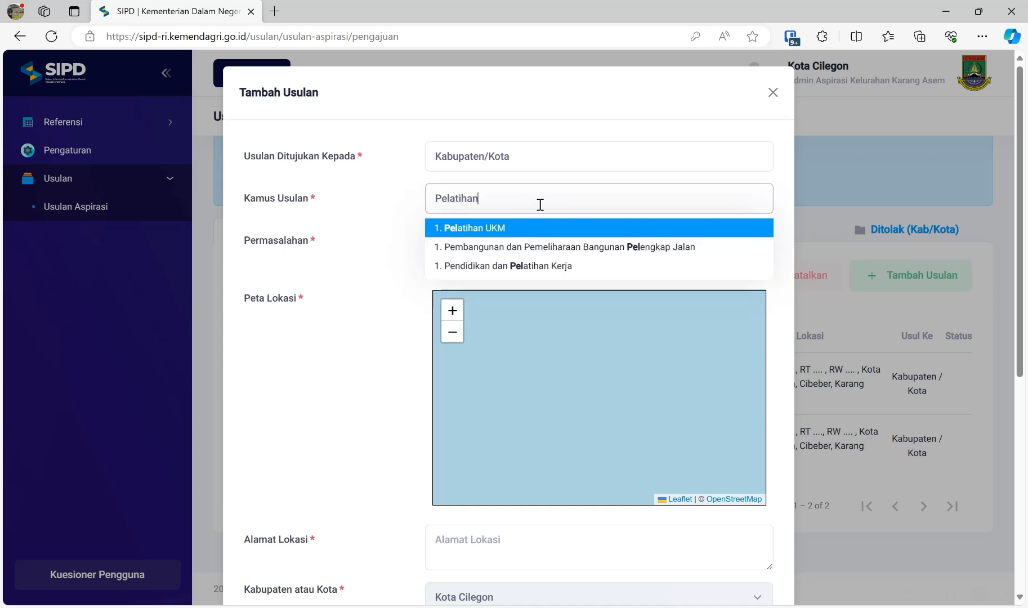
left_click(542, 248)
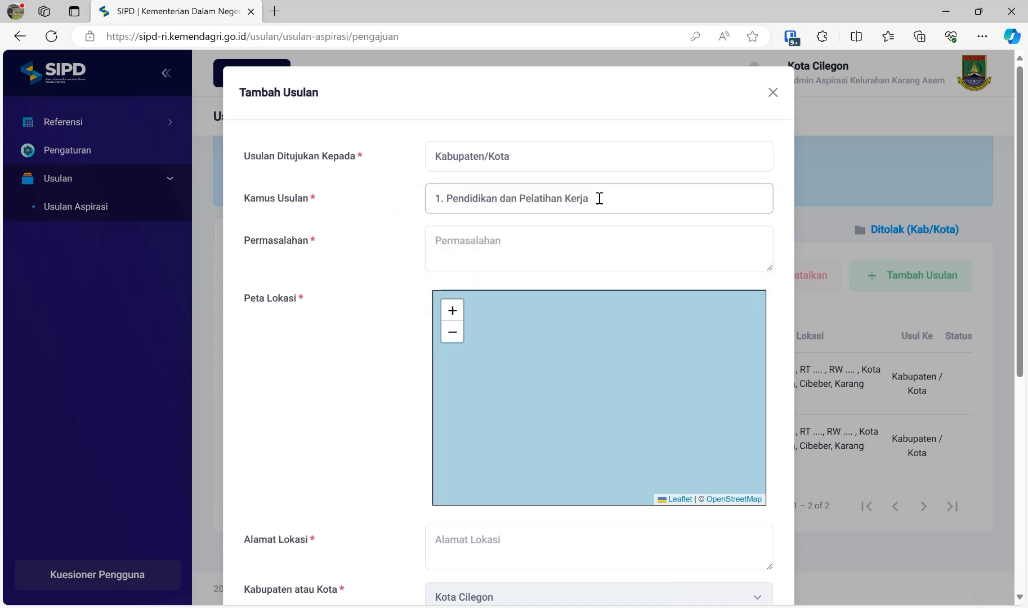
- Fill in the Permasalahan as "Dibutuhkan pelatihan Tenaga Kerja"
left_click(540, 240)
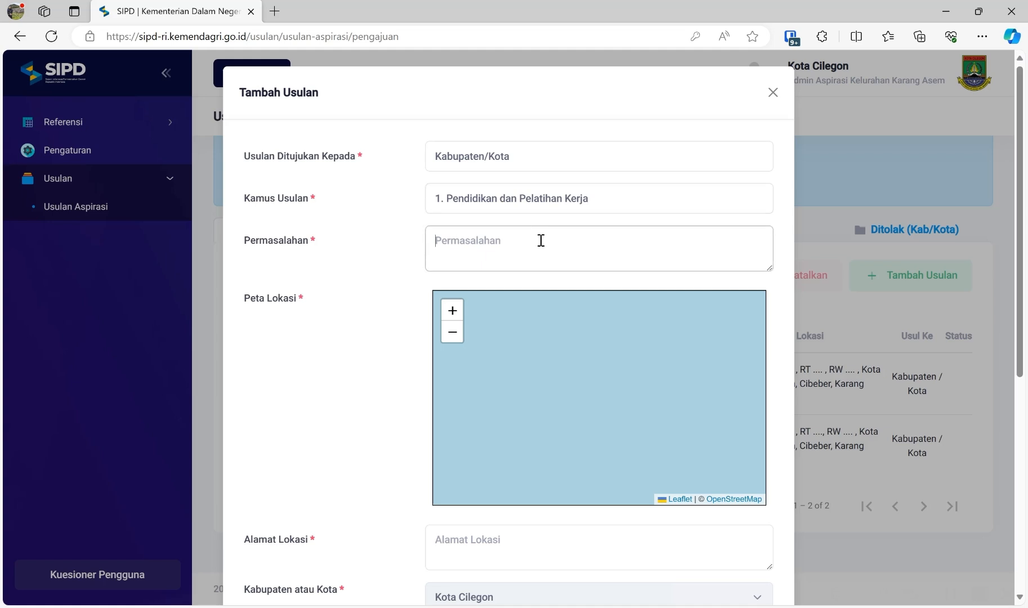
type("Dibtuihkan")
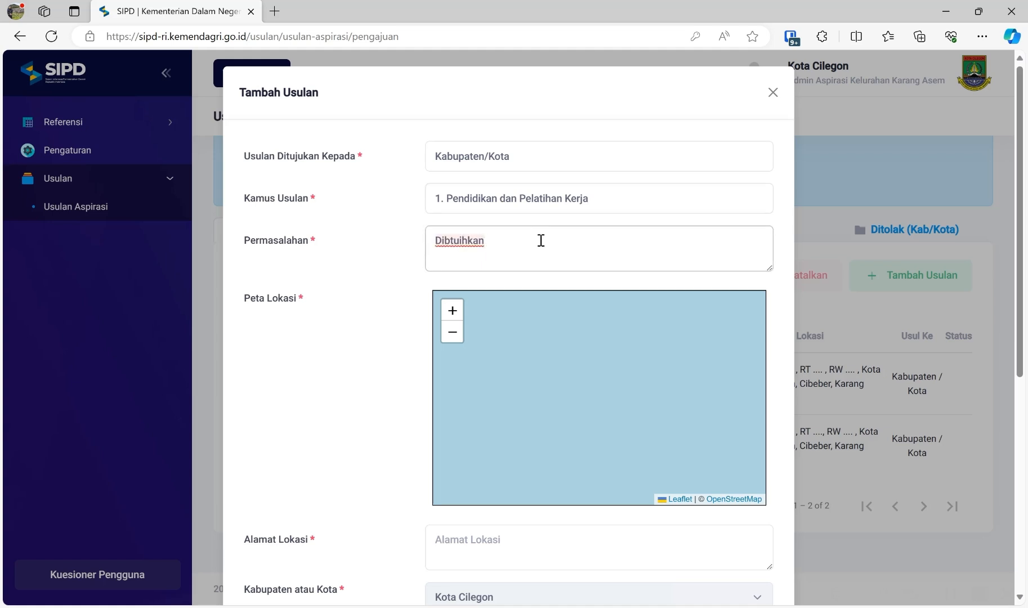
key("ctrl+a")
type("D")
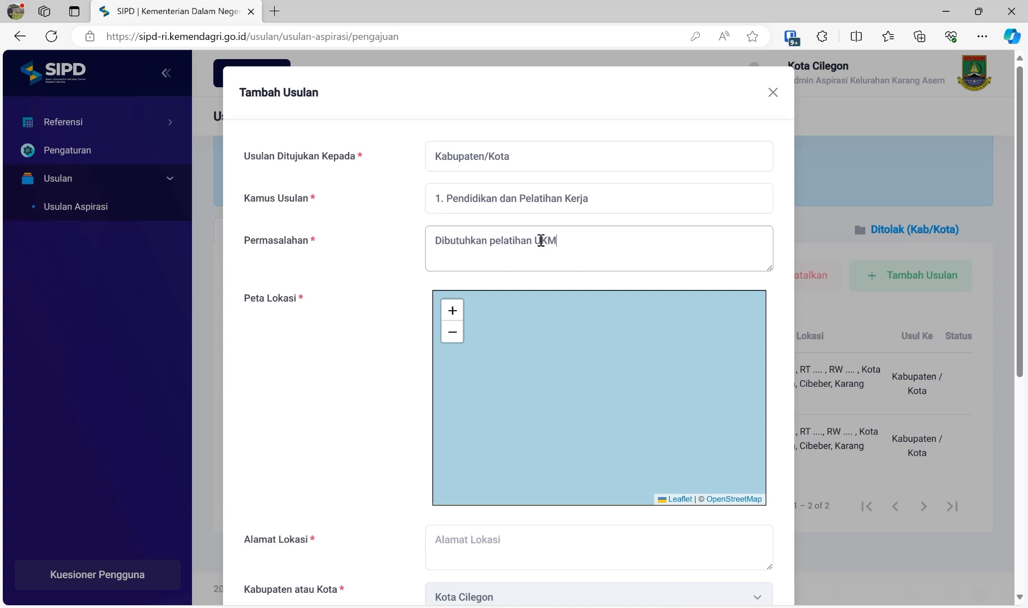
double_click(541, 241)
type("Tenaga Kerja")
- Mark the proposal's location at Karangasem, south of Cilegon, on the Peta Lokasi map
scroll(563, 424, "down", 3)
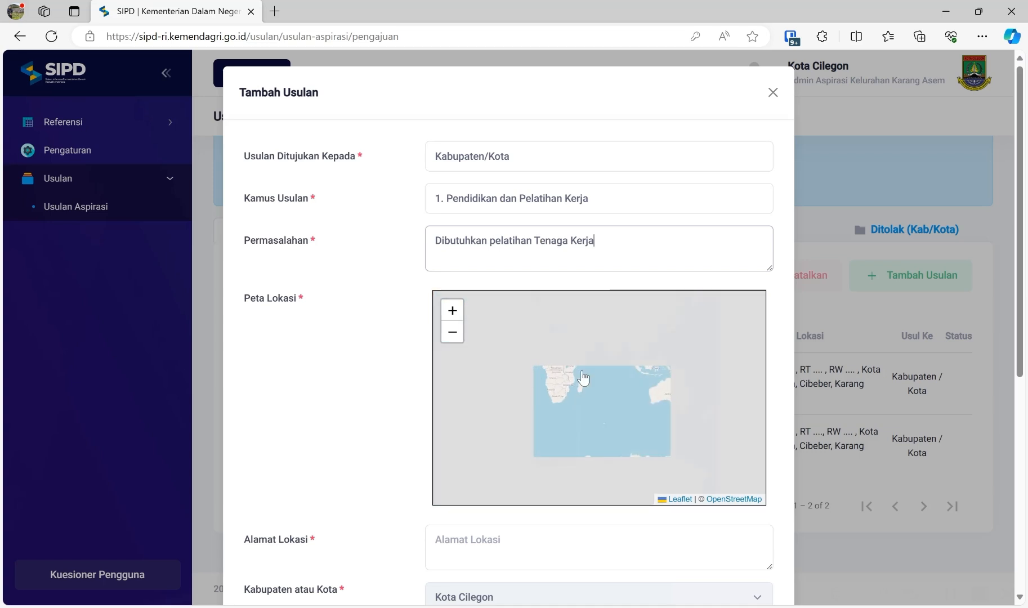
scroll(648, 366, "down", 1)
scroll(647, 366, "up", 8)
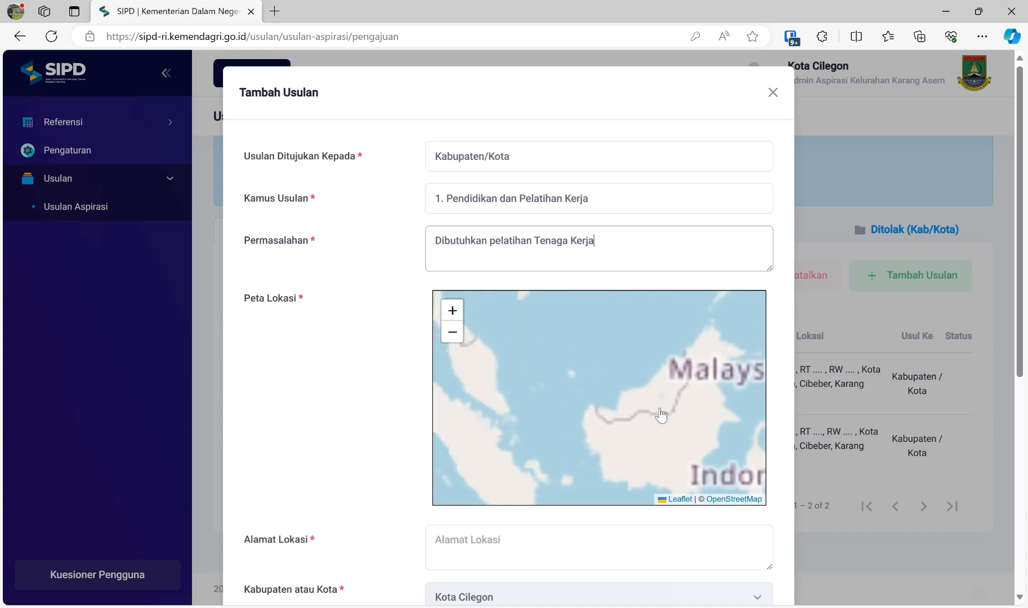
left_click_drag(619, 352, 649, 452)
scroll(626, 409, "up", 1)
scroll(627, 409, "up", 3)
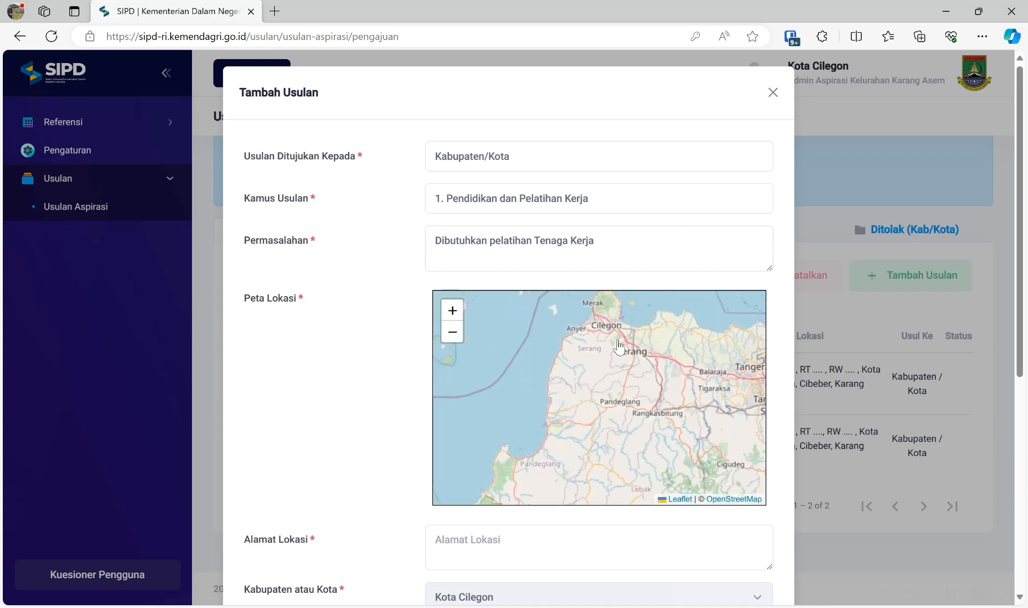
scroll(563, 366, "up", 1)
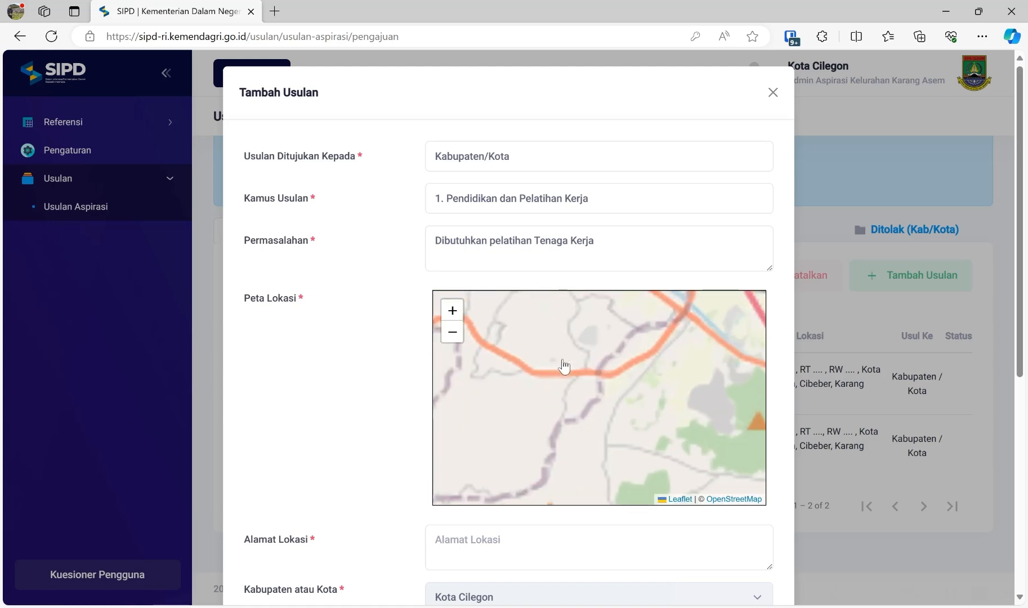
scroll(562, 363, "up", 1)
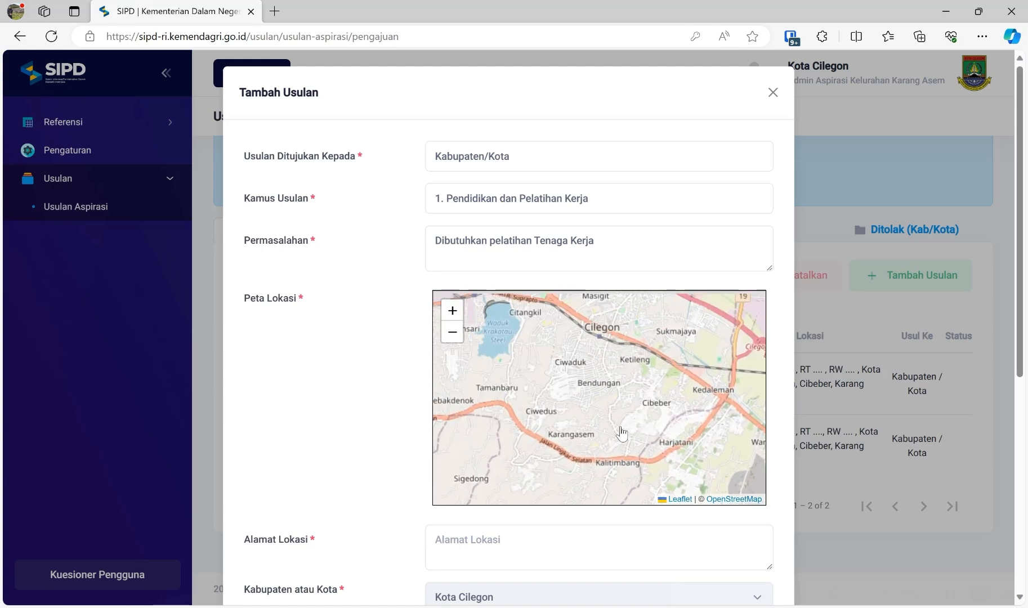
left_click(563, 433)
- Fill in the Alamat Lokasi as "Link ... , RT, RW ...."
scroll(385, 428, "down", 5)
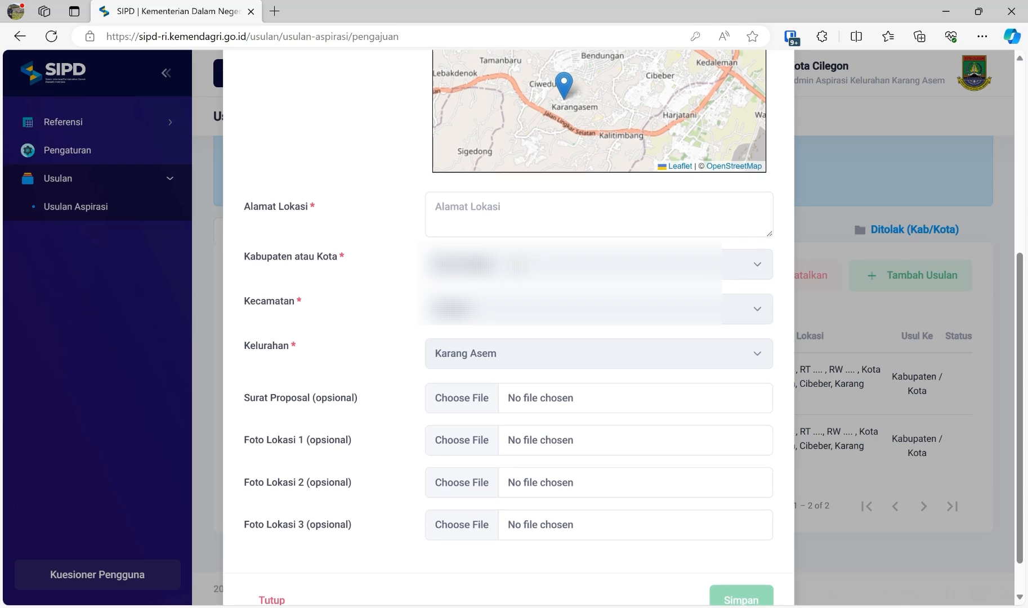
left_click(518, 214)
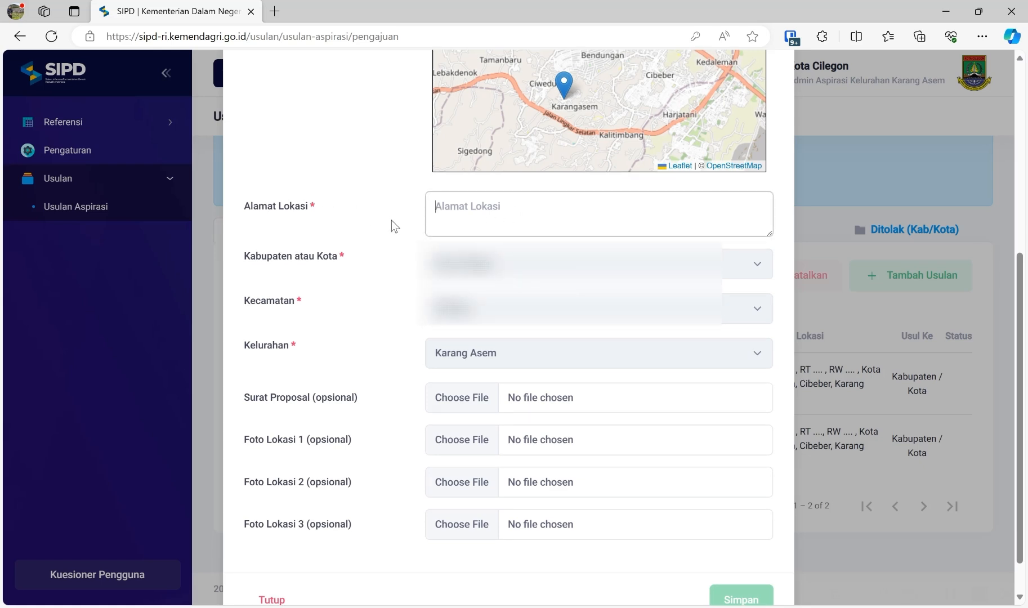
type("Ll")
key("BackSpace")
type("ink ... ")
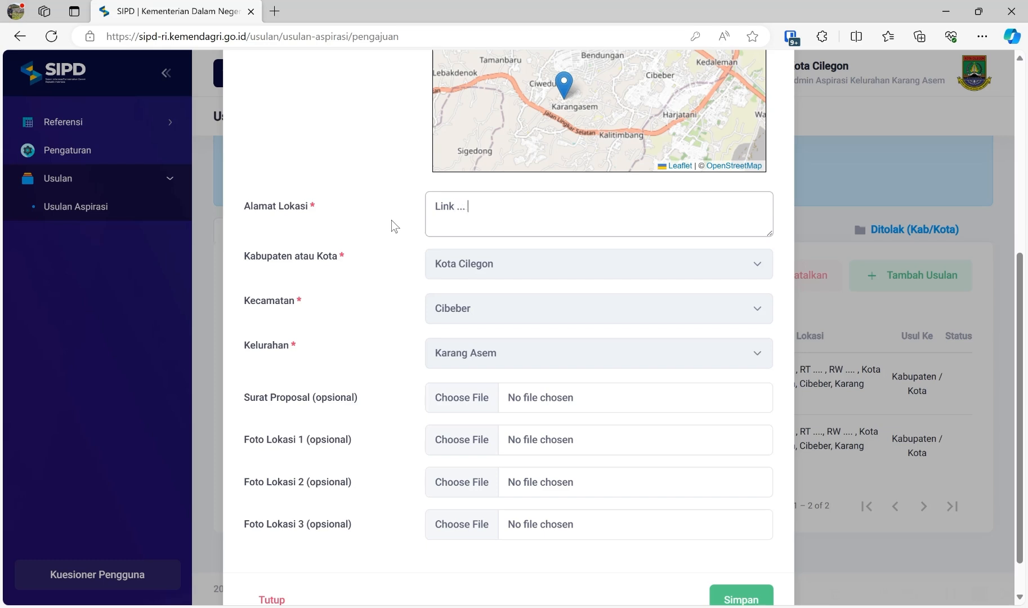
type(", RT, RW")
type("....")
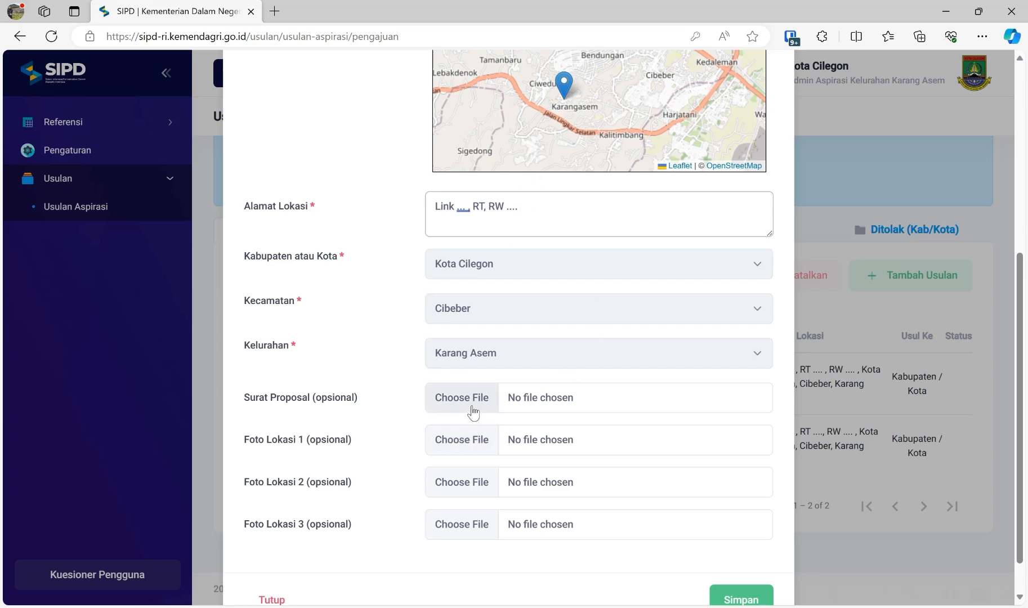
- Save the Pendidikan dan Pelatihan Kerja proposal without attaching any files
scroll(489, 406, "down", 1)
left_click(727, 557)
scroll(637, 345, "down", 1)
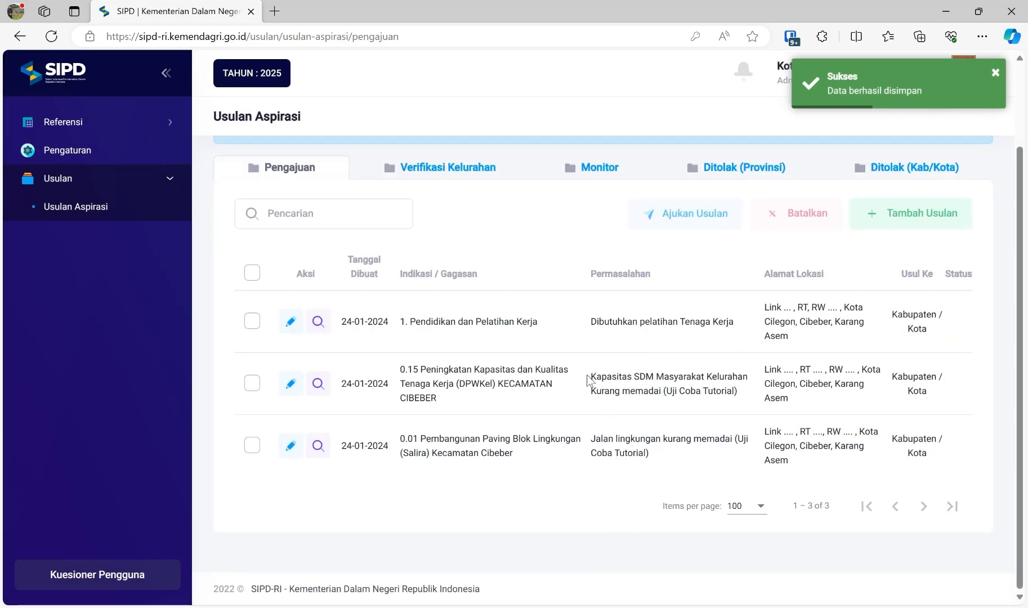
- Select the "1. Pendidikan dan Pelatihan Kerja" proposal in the Pengajuan list, and clear its selection again
left_click_drag(836, 322, 1012, 315)
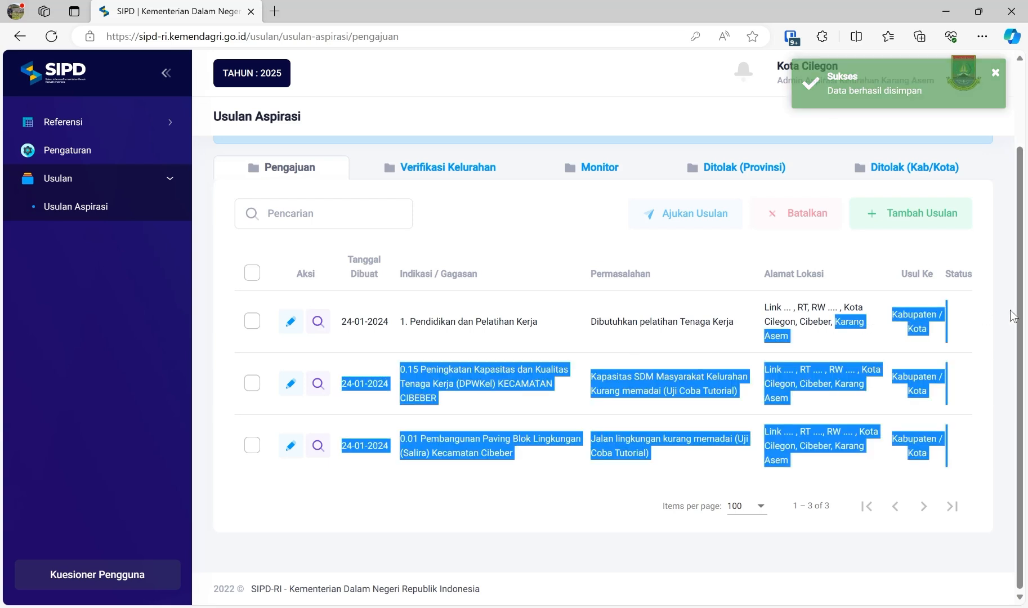
left_click(869, 307)
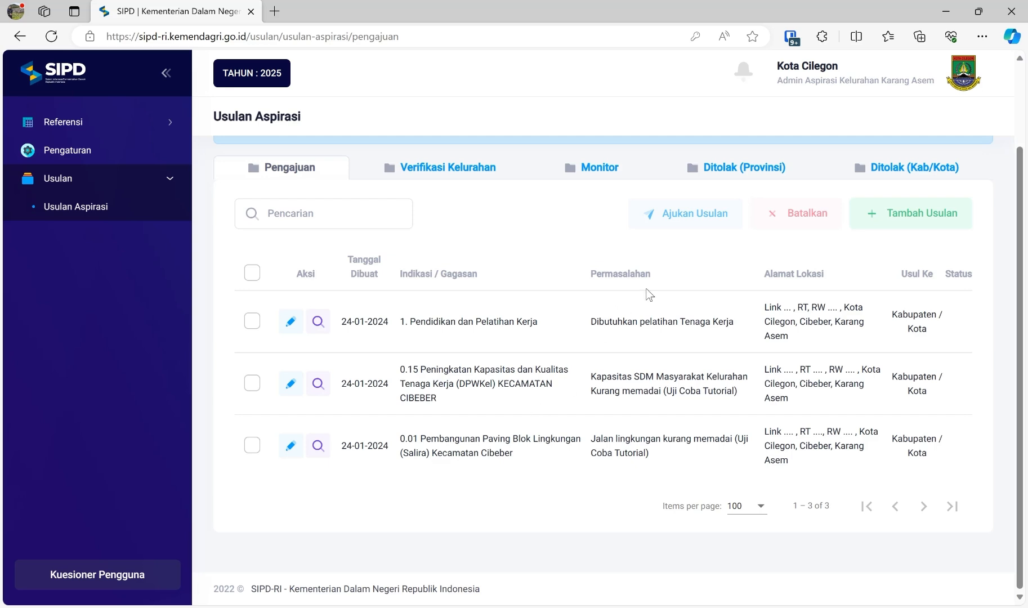
left_click(252, 323)
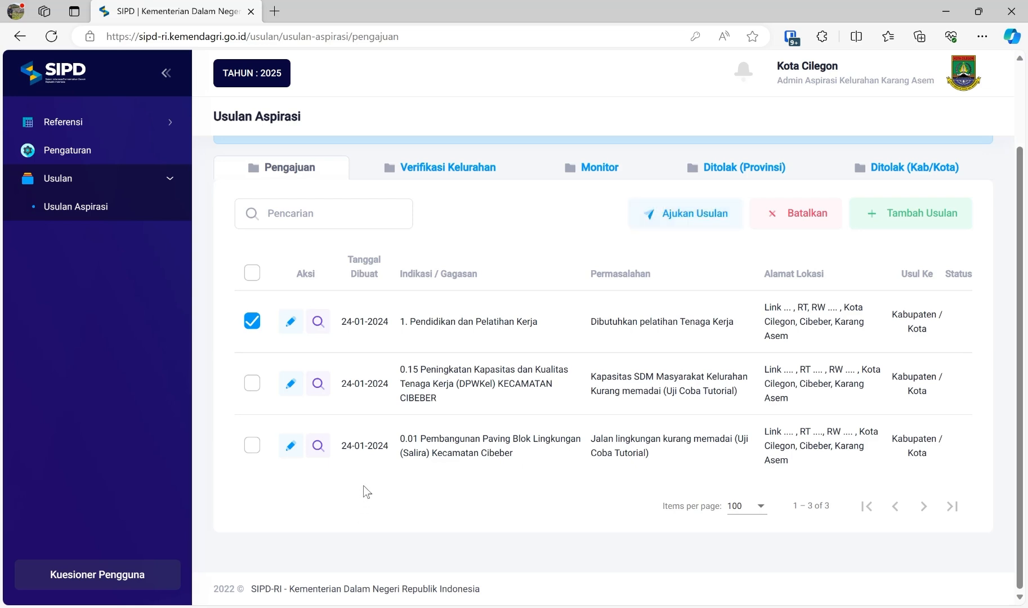
left_click(247, 326)
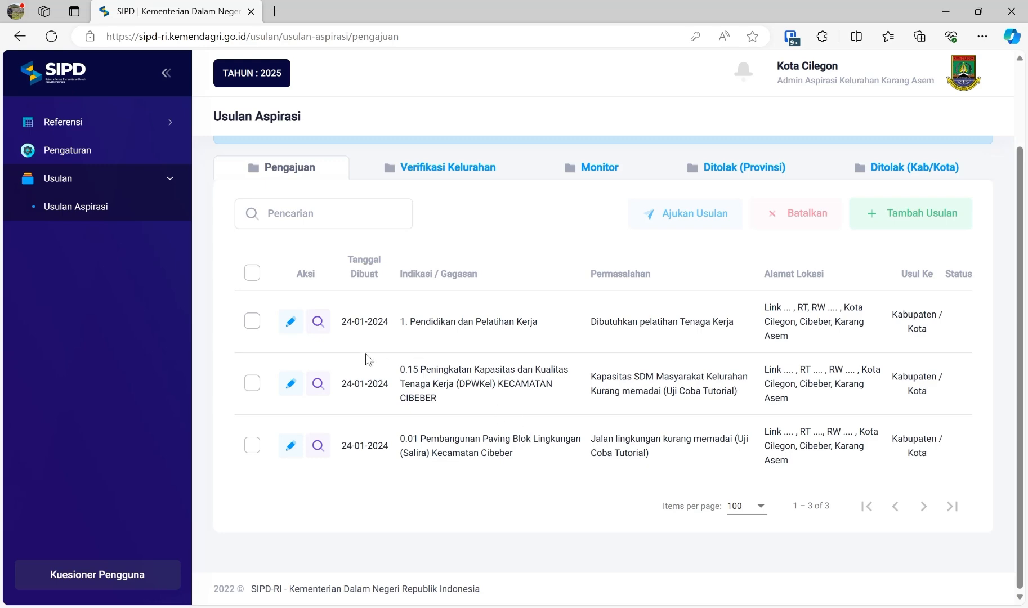
- Open the "1. Pendidikan dan Pelatihan Kerja" proposal for editing and review its location, address and attachment fields
left_click(289, 325)
scroll(374, 280, "down", 5)
scroll(762, 198, "down", 3)
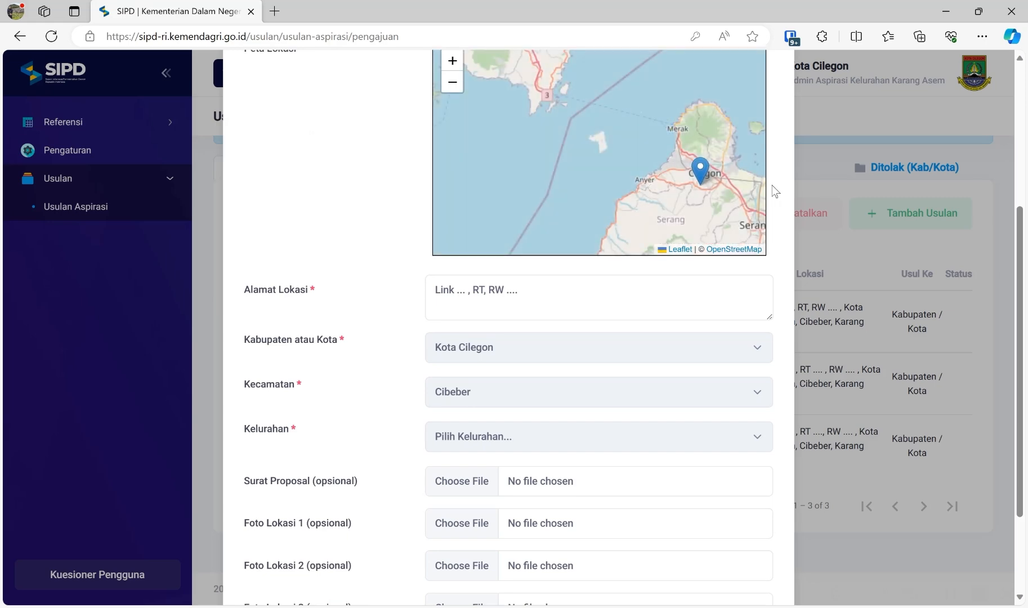
- Close the edit form and review the saved details of the "1. Pendidikan dan Pelatihan Kerja" proposal
scroll(783, 228, "up", 5)
left_click(771, 93)
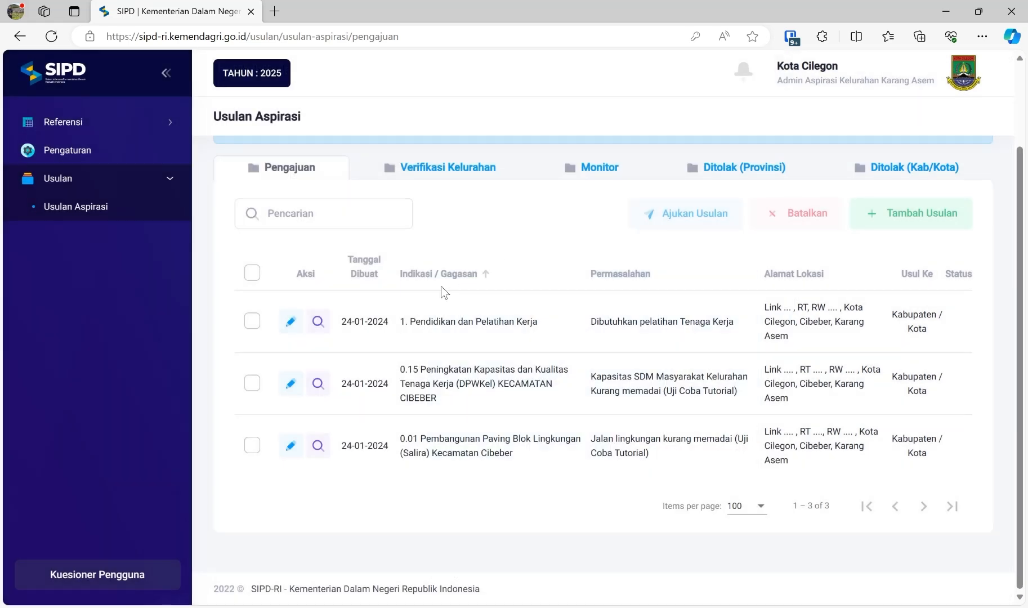
left_click(318, 323)
scroll(420, 286, "down", 5)
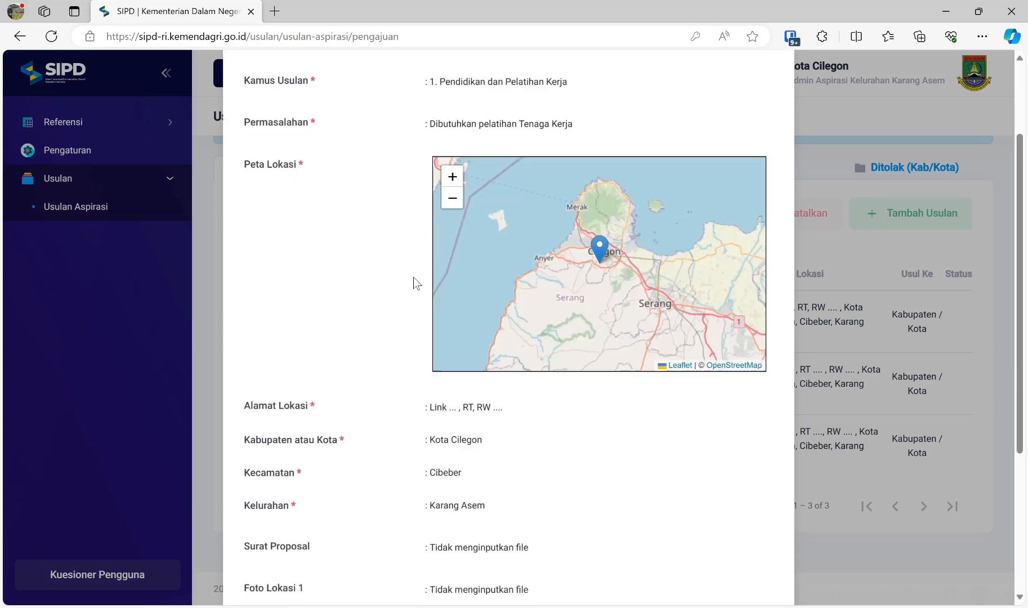
left_click(272, 555)
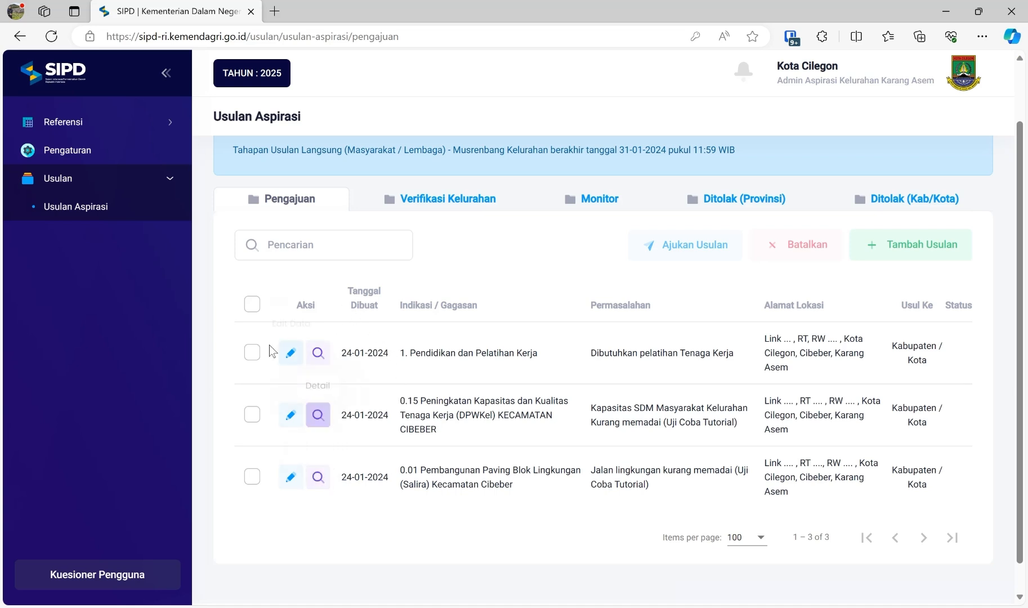
- Select all proposals in the Pengajuan list at once, and clear the whole selection again
left_click(253, 304)
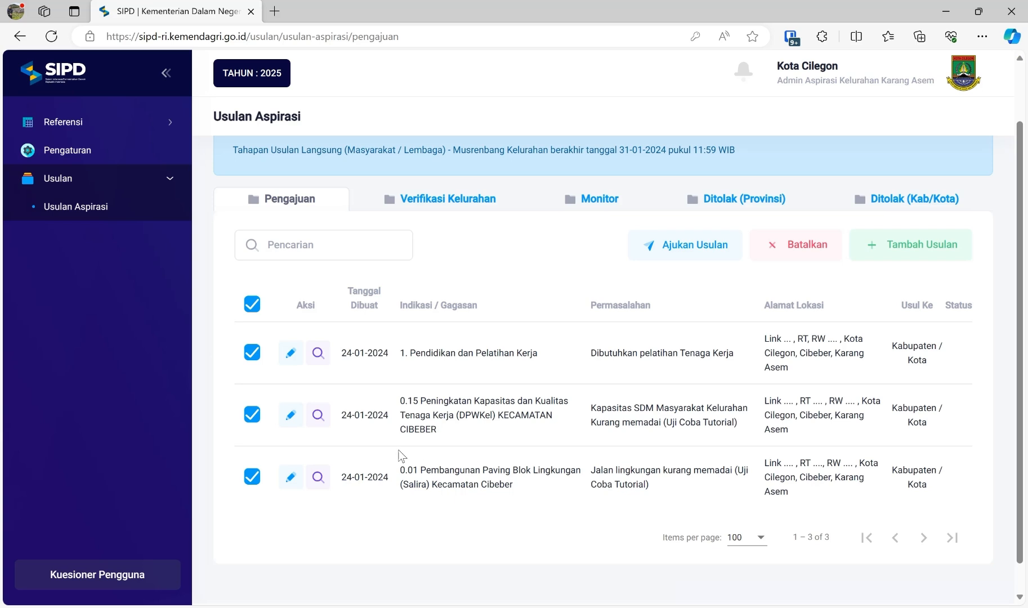
left_click(252, 355)
left_click(252, 309)
left_click(254, 305)
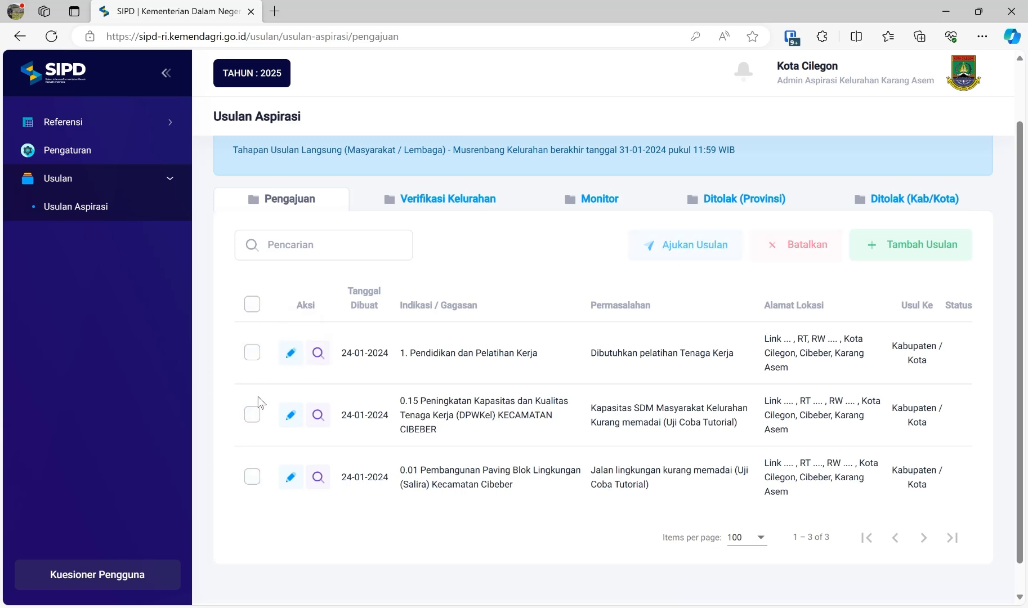
- Submit the 0.15 Peningkatan Kapasitas dan Kualitas Tenaga Kerja and 0.01 Pembangunan Paving Blok Lingkungan proposals together
left_click(252, 415)
left_click(252, 477)
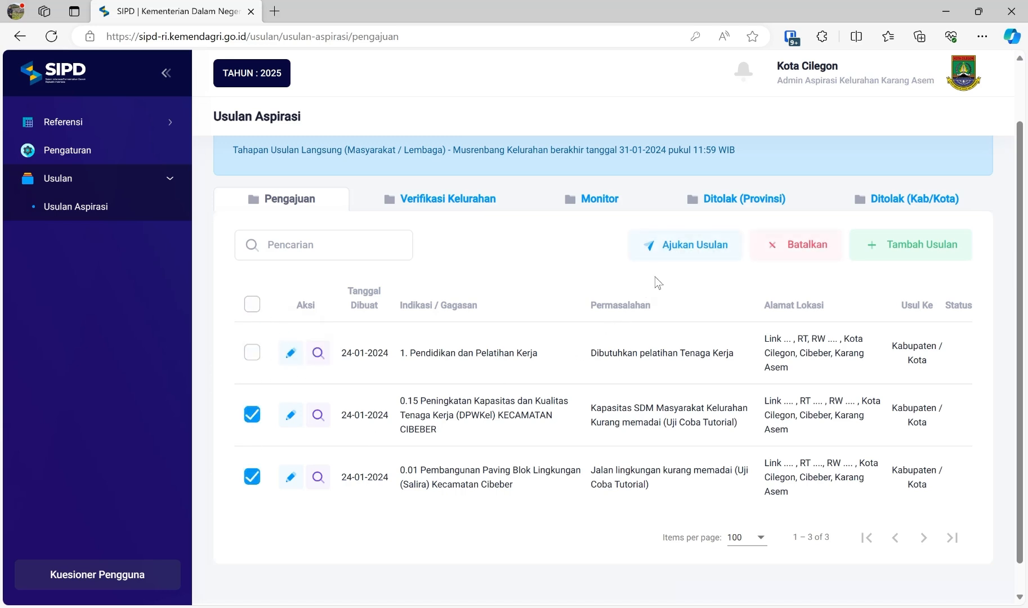
left_click(673, 248)
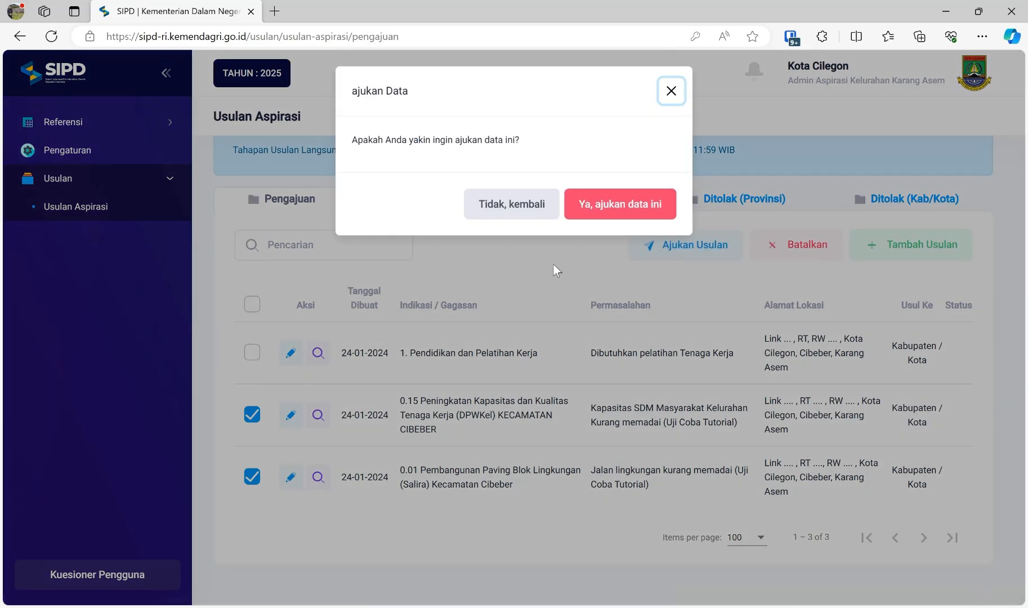
left_click(616, 211)
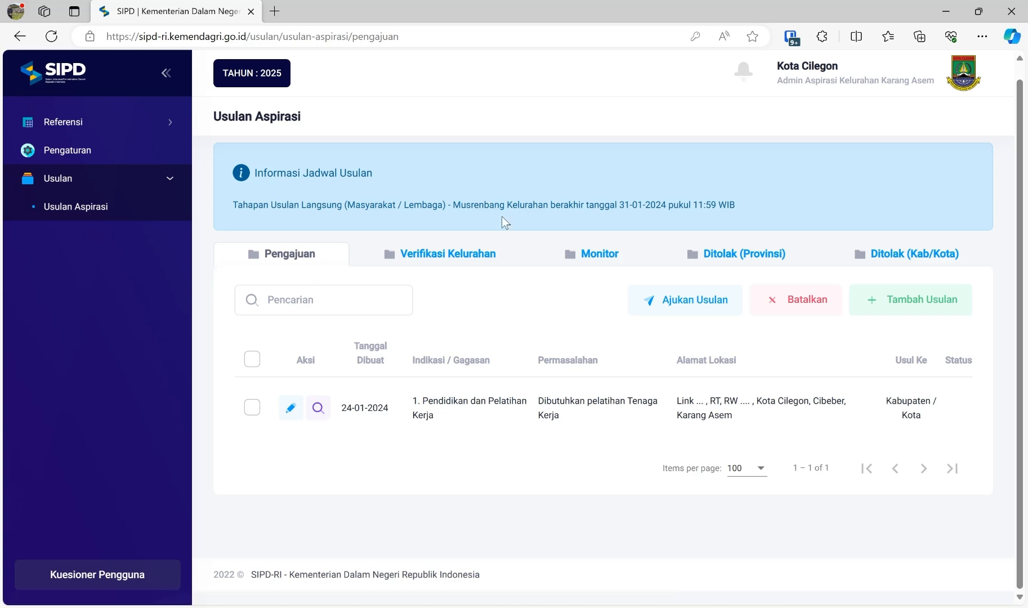
- Examine the details and status of the two submitted proposals in the Monitor list
left_click(600, 260)
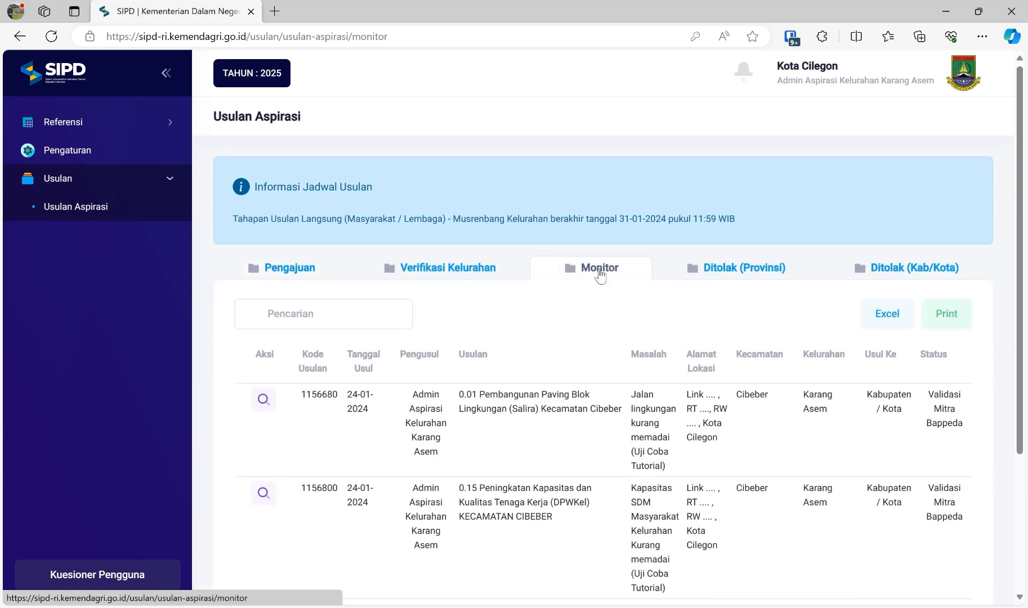
scroll(540, 394, "down", 3)
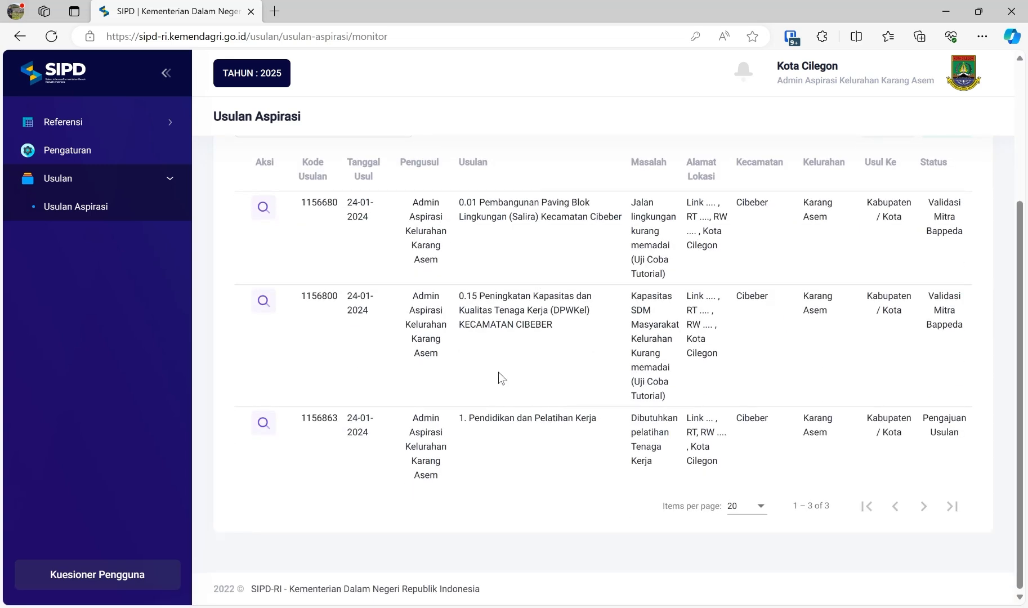
scroll(622, 292, "up", 3)
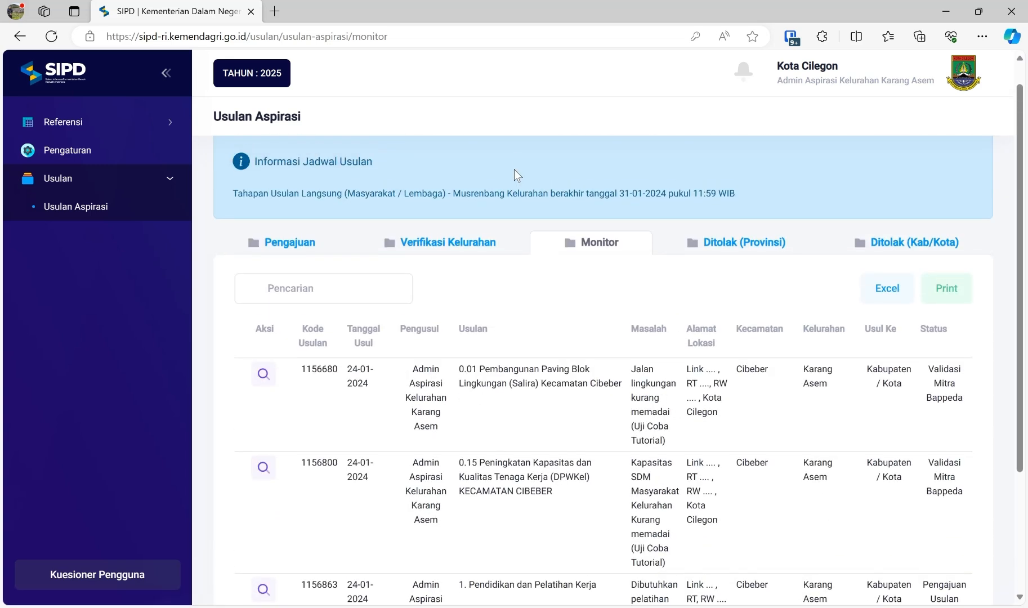
scroll(947, 371, "down", 3)
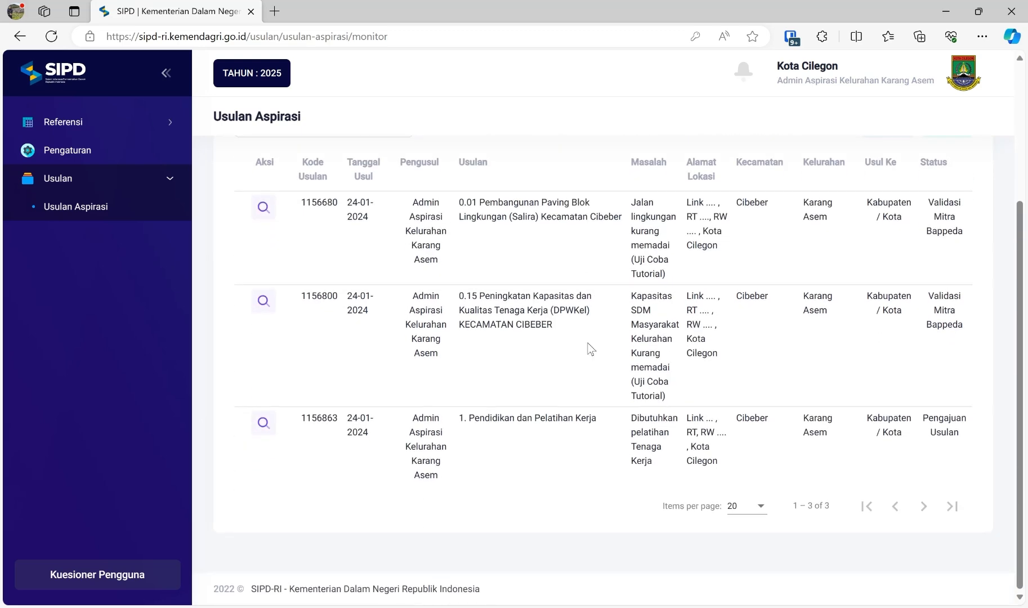
left_click_drag(307, 202, 860, 330)
left_click(905, 354)
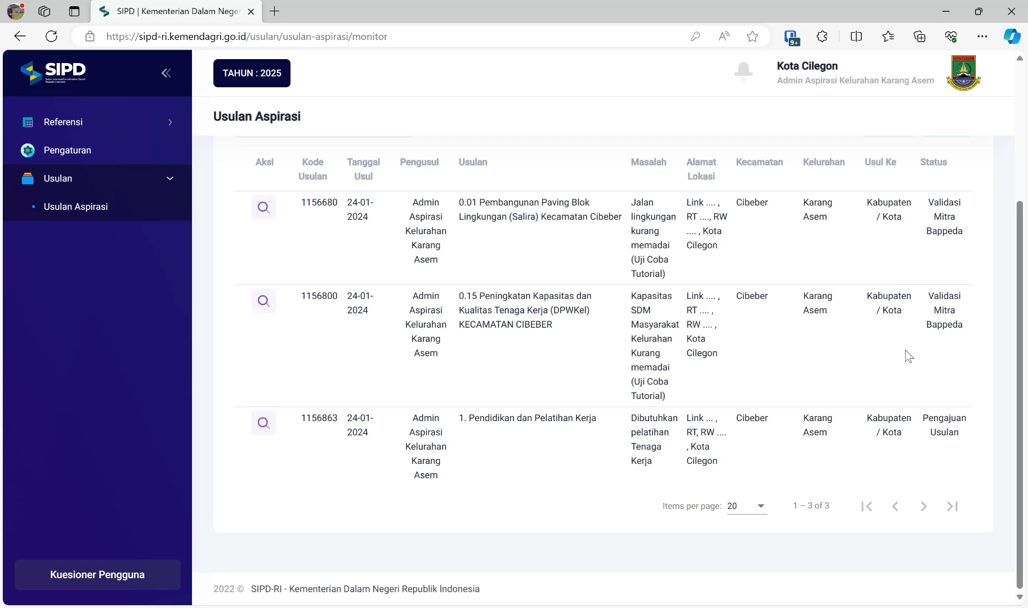
left_click_drag(928, 198, 969, 248)
left_click(964, 345)
- Compare the status of the unsubmitted Pendidikan dan Pelatihan Kerja proposal with that of the submitted proposals
scroll(936, 321, "up", 2)
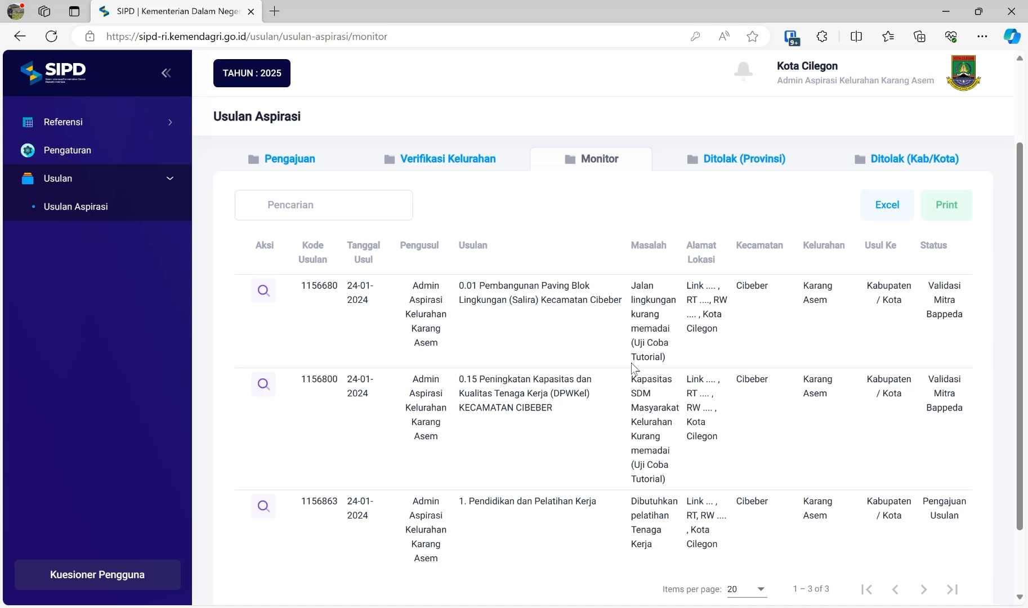
scroll(484, 439, "down", 2)
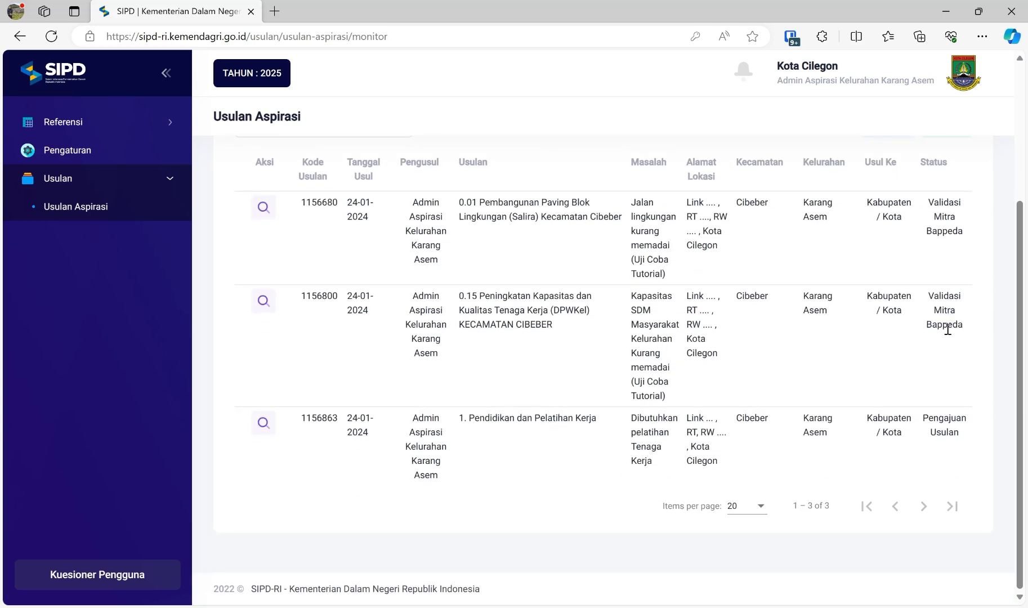
left_click_drag(964, 434, 918, 422)
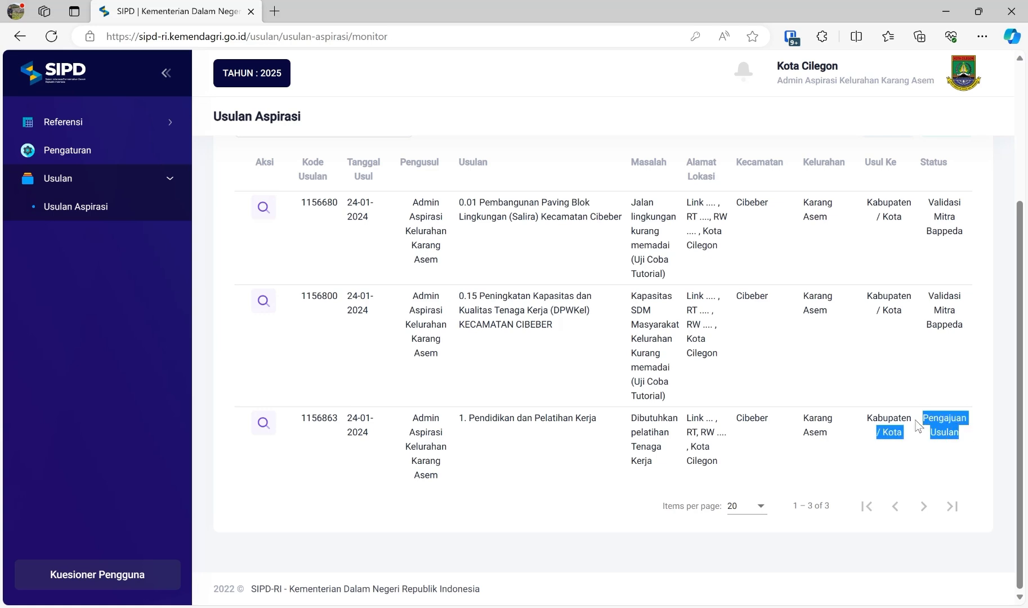
left_click(717, 478)
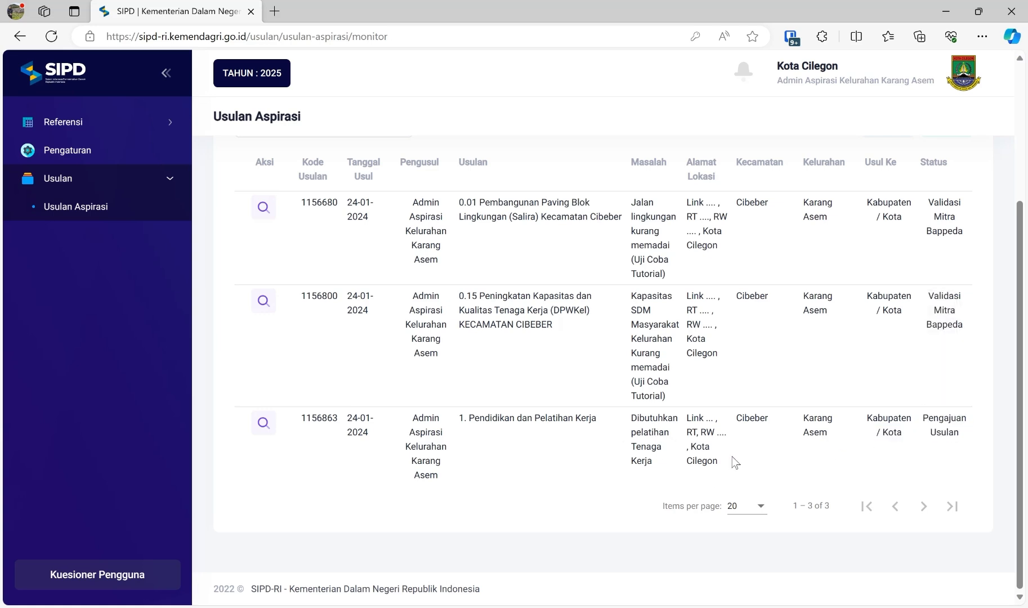
scroll(872, 415, "up", 3)
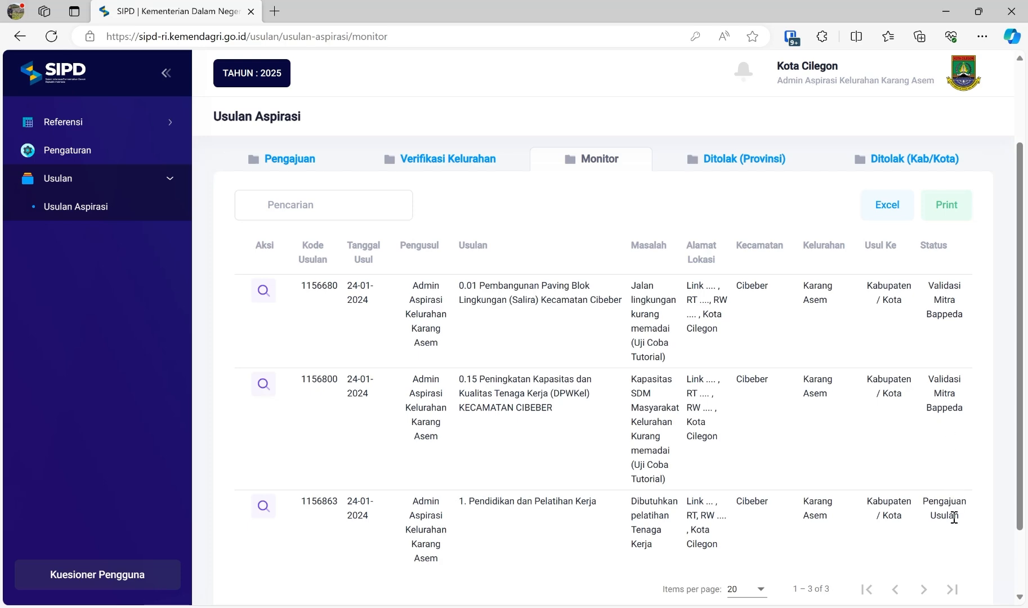
scroll(953, 519, "down", 2)
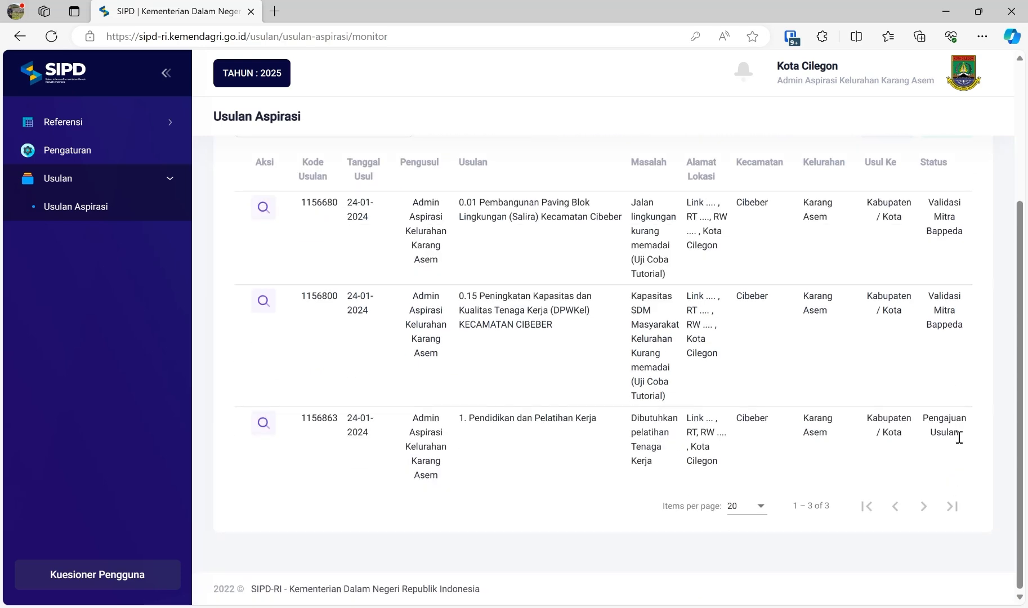
- Compare the proposals remaining in the Pengajuan list with the entries and statuses in the Monitor list
scroll(706, 424, "up", 4)
left_click(261, 276)
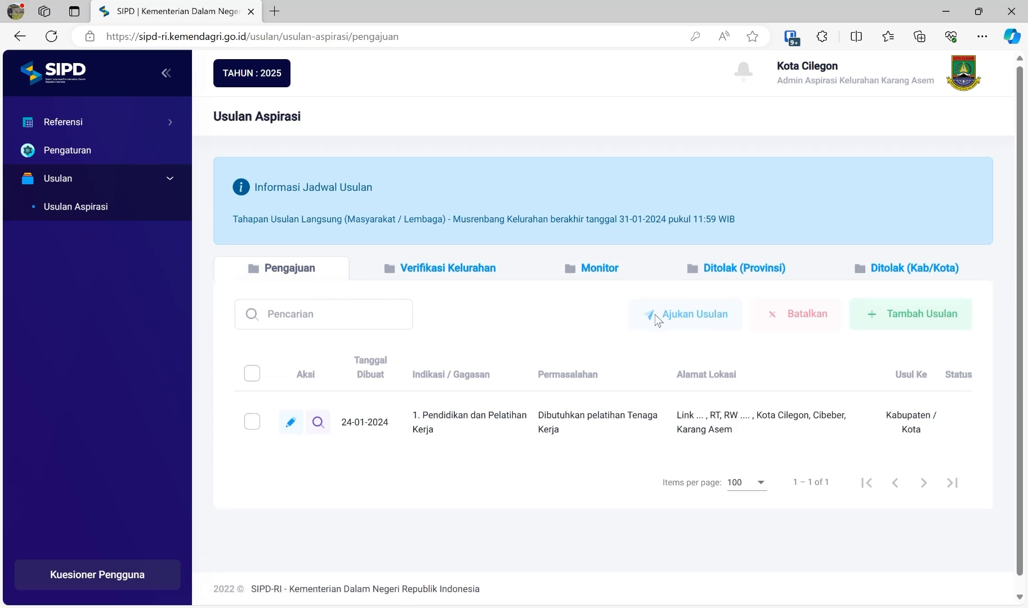
left_click(600, 270)
scroll(692, 345, "down", 2)
scroll(697, 346, "down", 1)
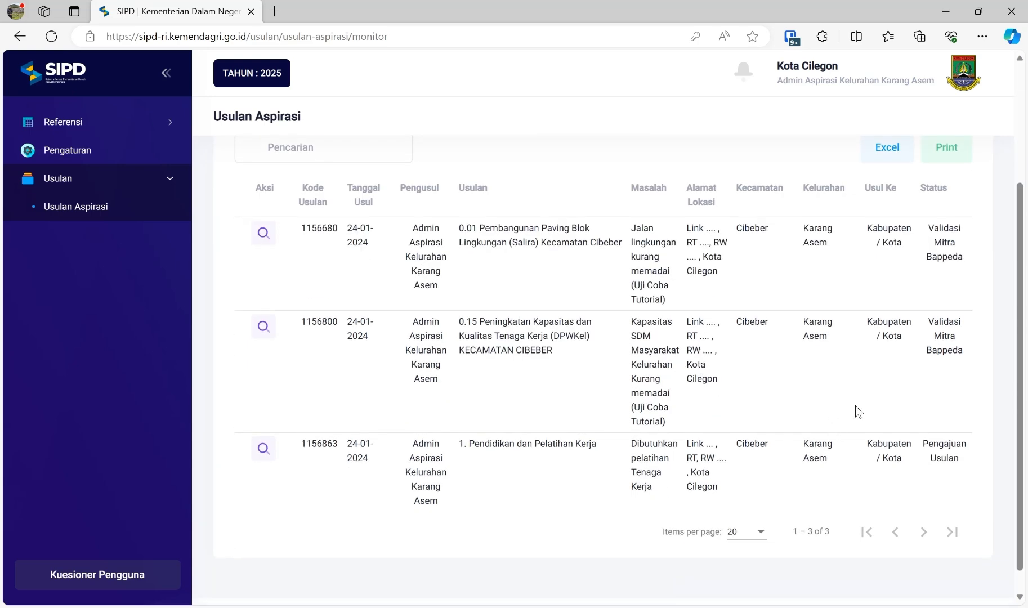
scroll(855, 407, "up", 4)
scroll(855, 405, "down", 4)
scroll(448, 317, "up", 4)
left_click(317, 276)
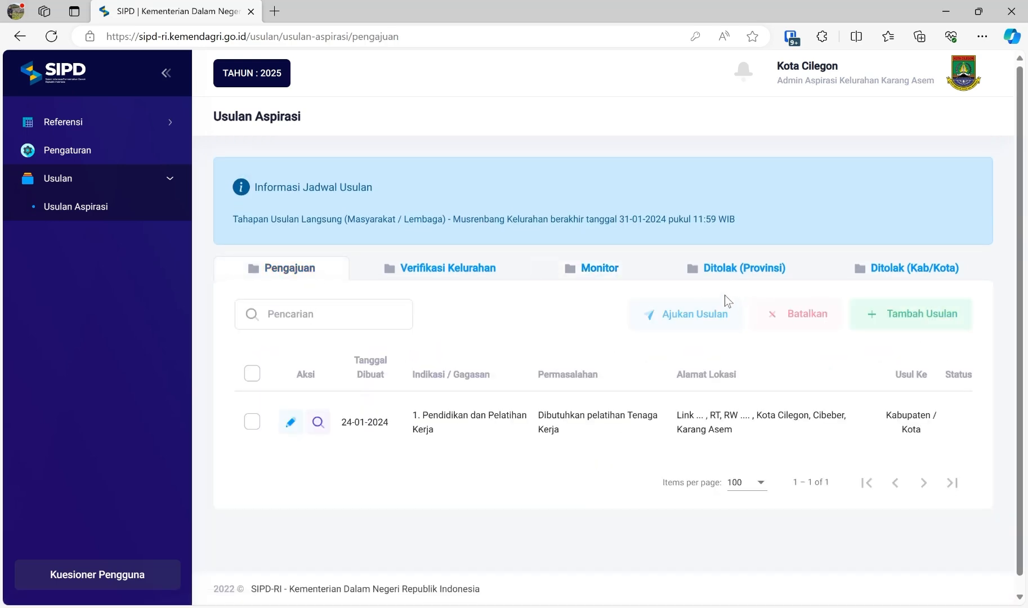
left_click(599, 273)
scroll(881, 385, "down", 3)
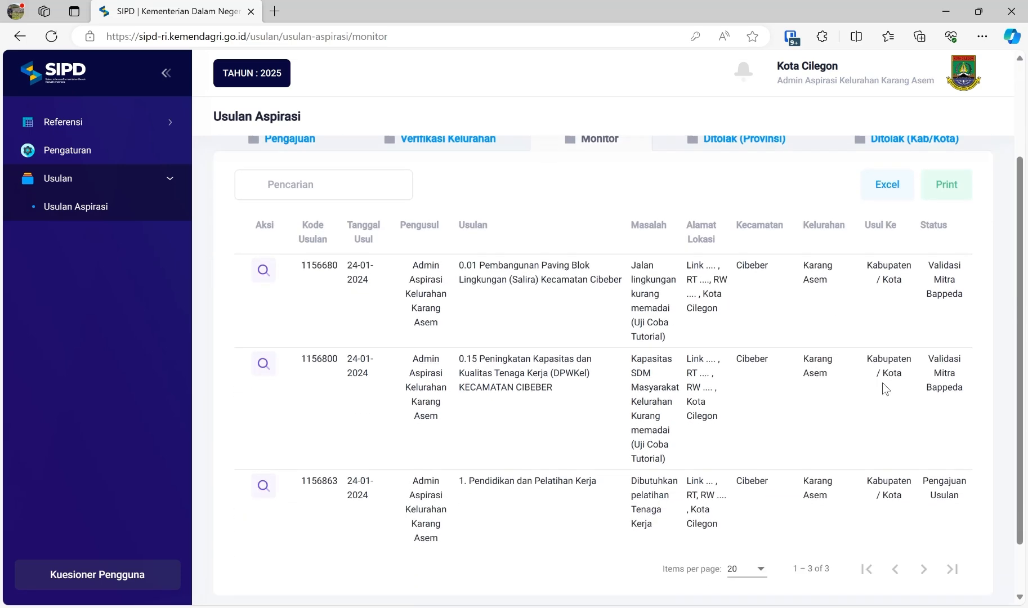
scroll(619, 450, "up", 3)
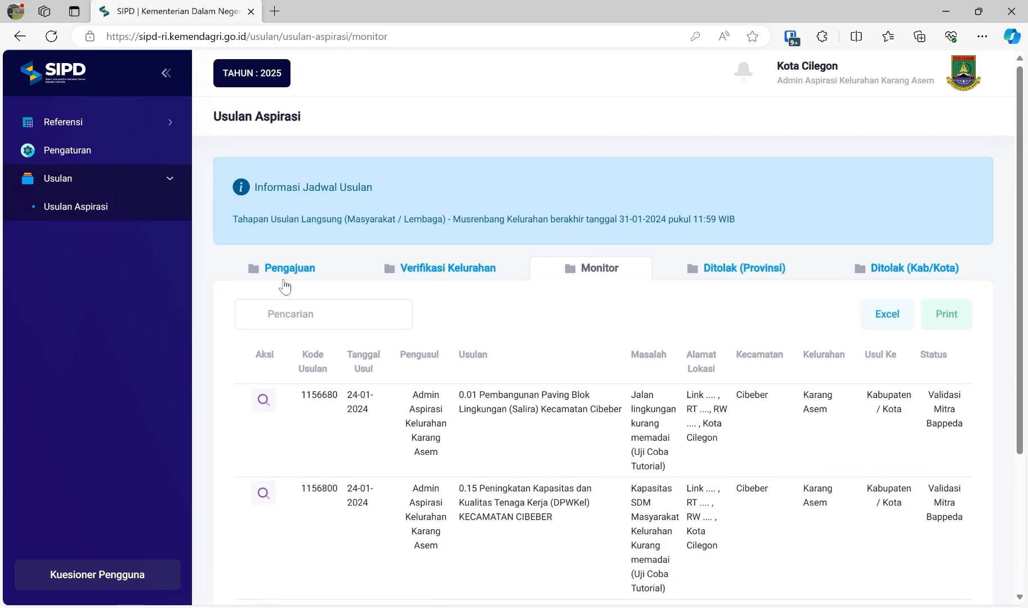
left_click(290, 265)
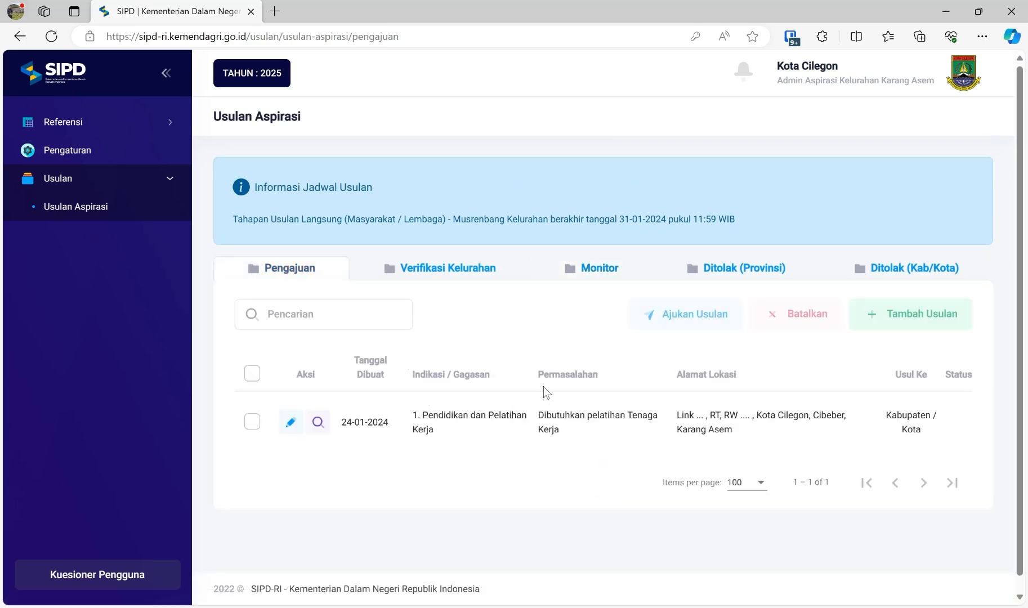
left_click(611, 276)
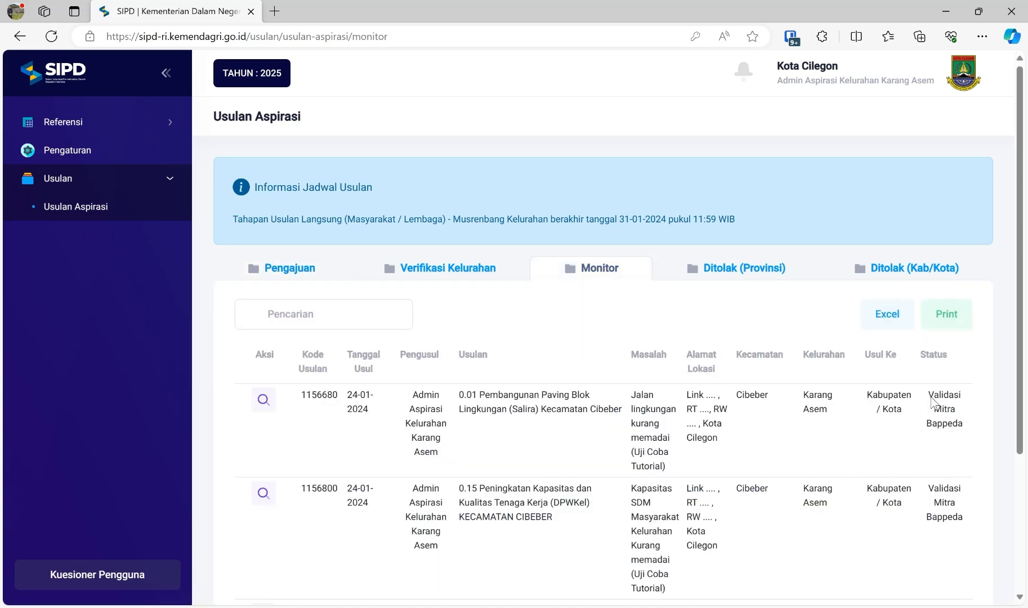
- Cancel the "1. Pendidikan dan Pelatihan Kerja" proposal from the Pengajuan list with Batalkan
left_click(293, 278)
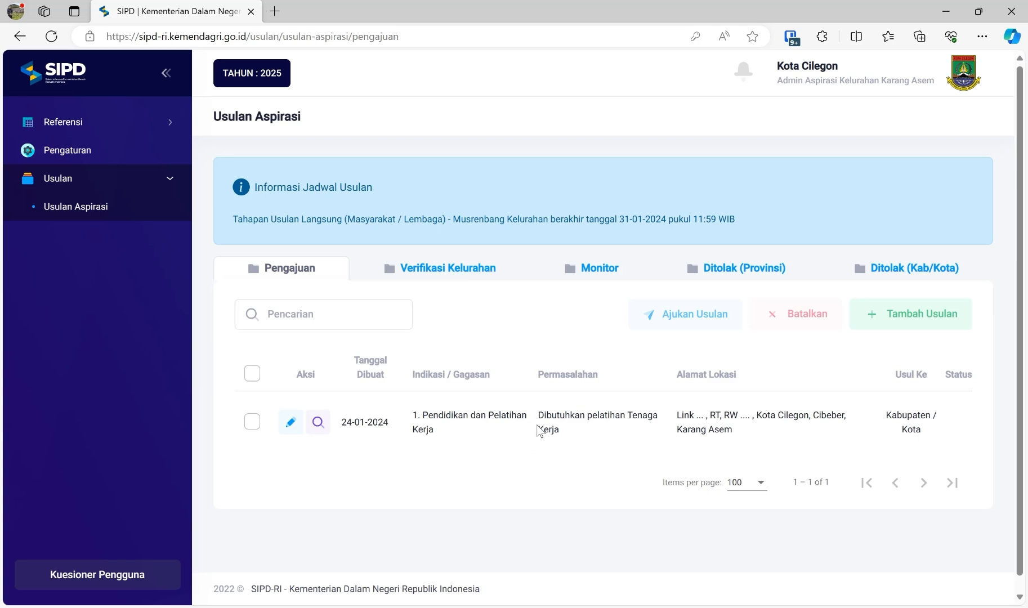
left_click(252, 423)
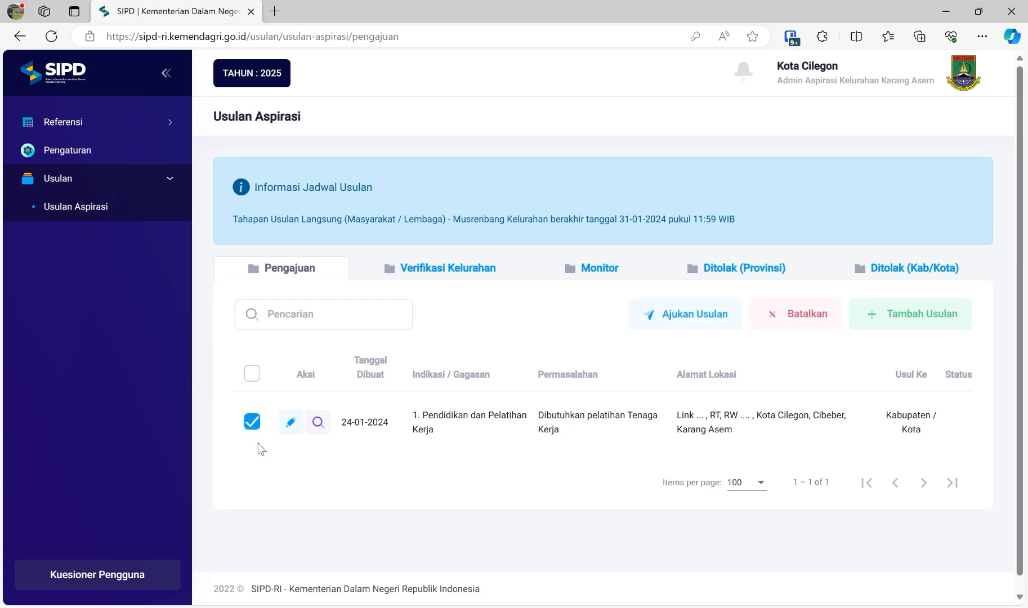
left_click(248, 421)
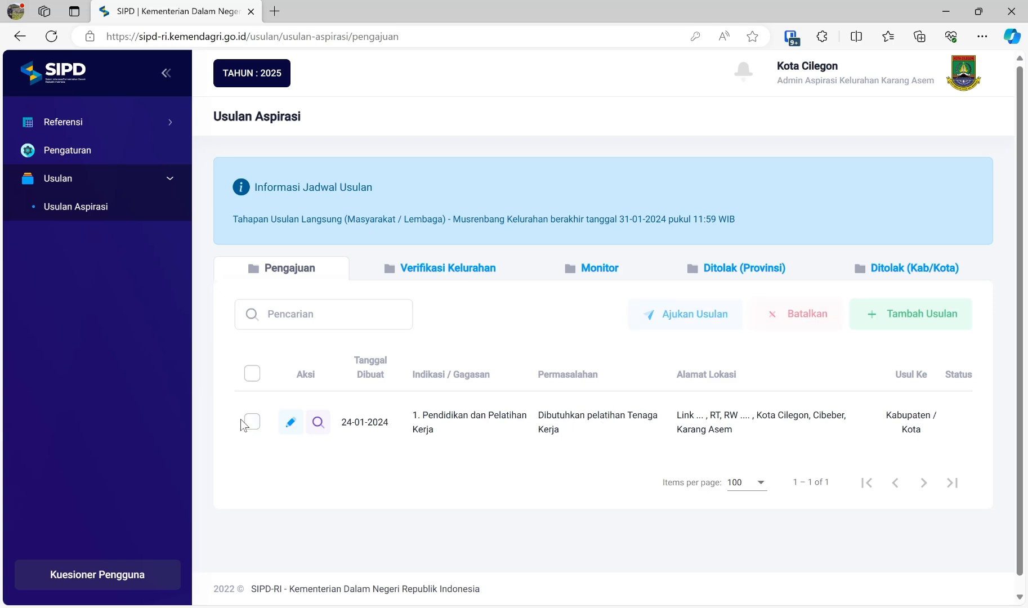
left_click(253, 421)
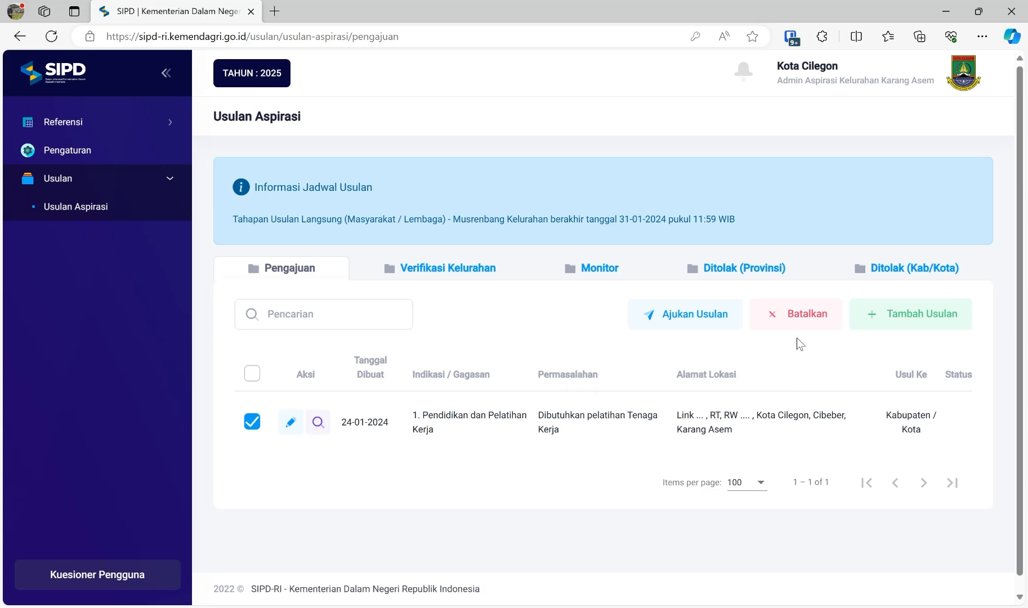
left_click(807, 314)
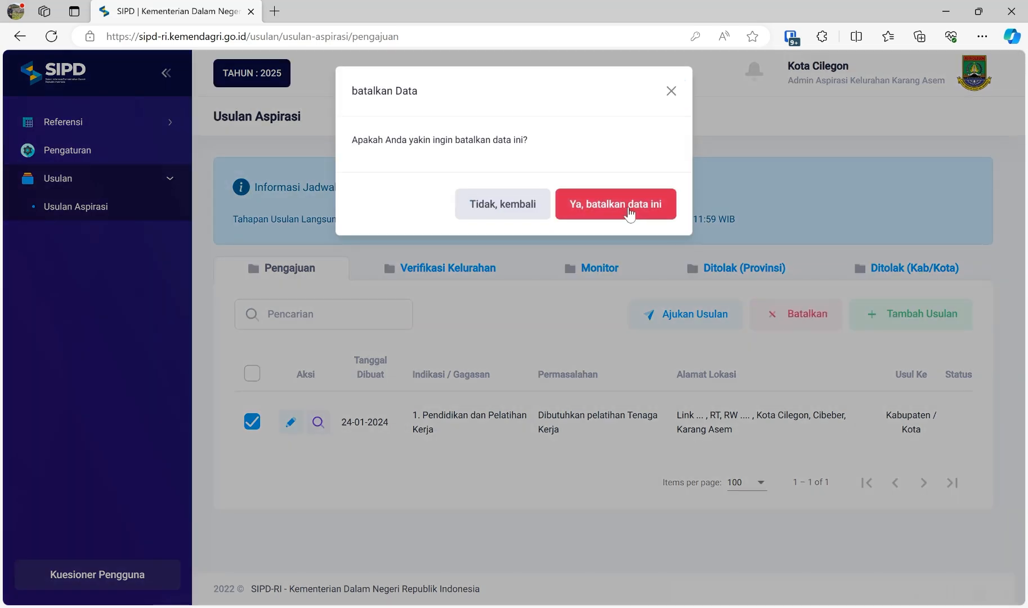
left_click(622, 205)
- Check the status of the cancelled Pendidikan dan Pelatihan Kerja proposal in the Monitor list
scroll(466, 403, "down", 1)
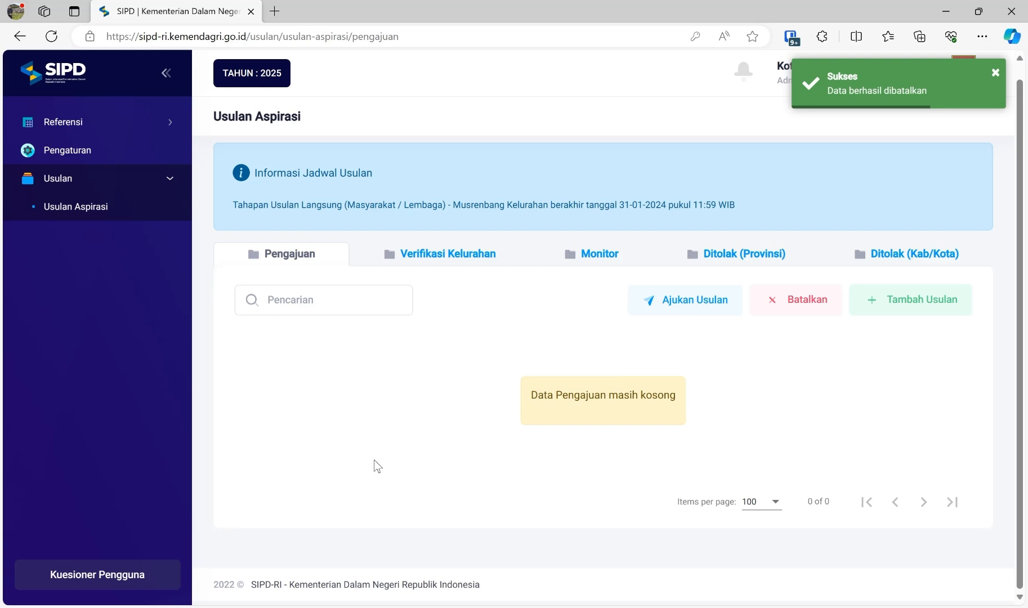
left_click(595, 255)
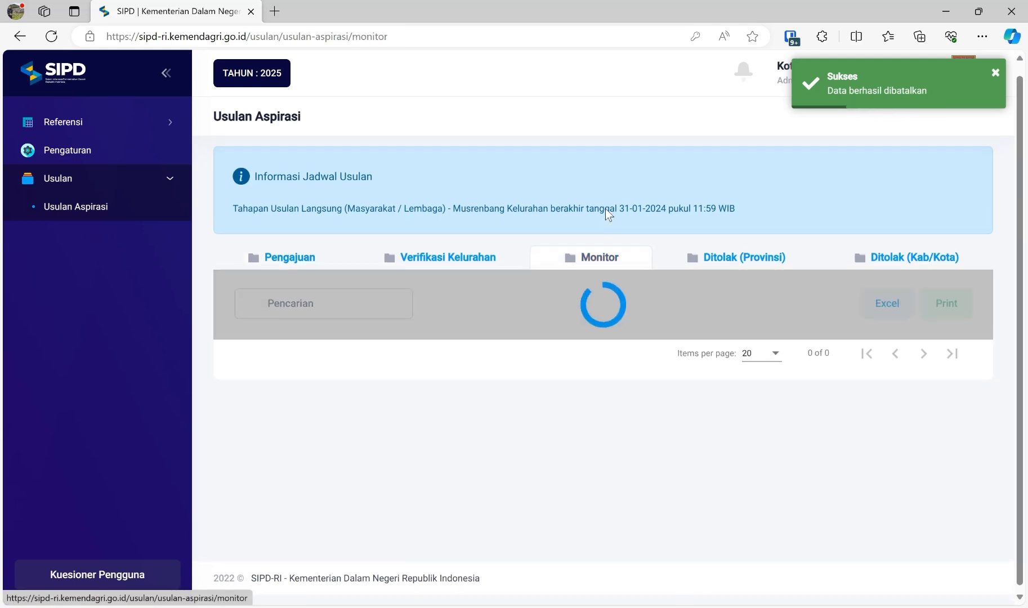
scroll(619, 270, "down", 3)
scroll(628, 282, "down", 1)
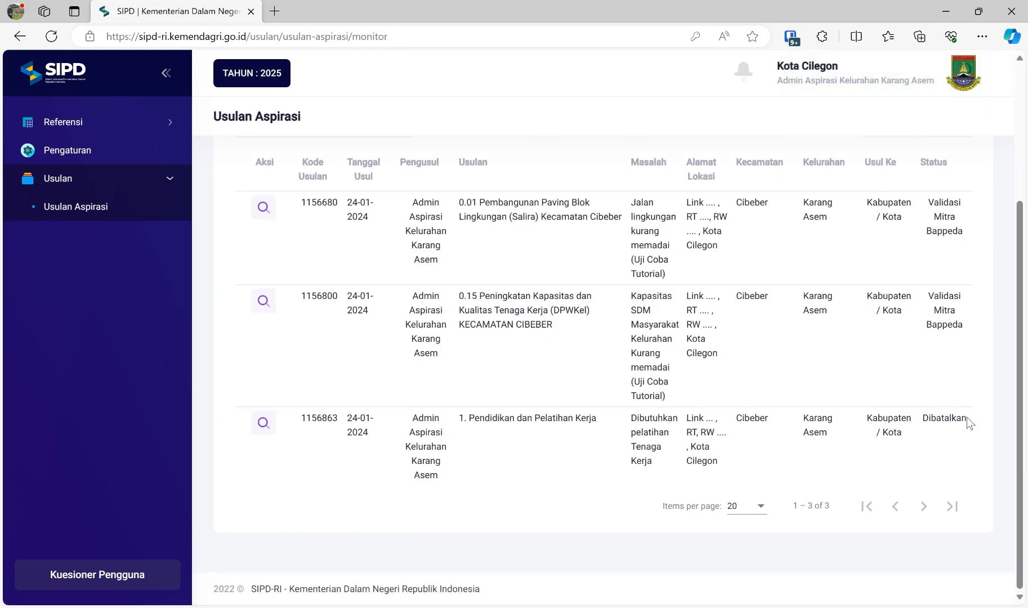
left_click_drag(970, 422, 906, 456)
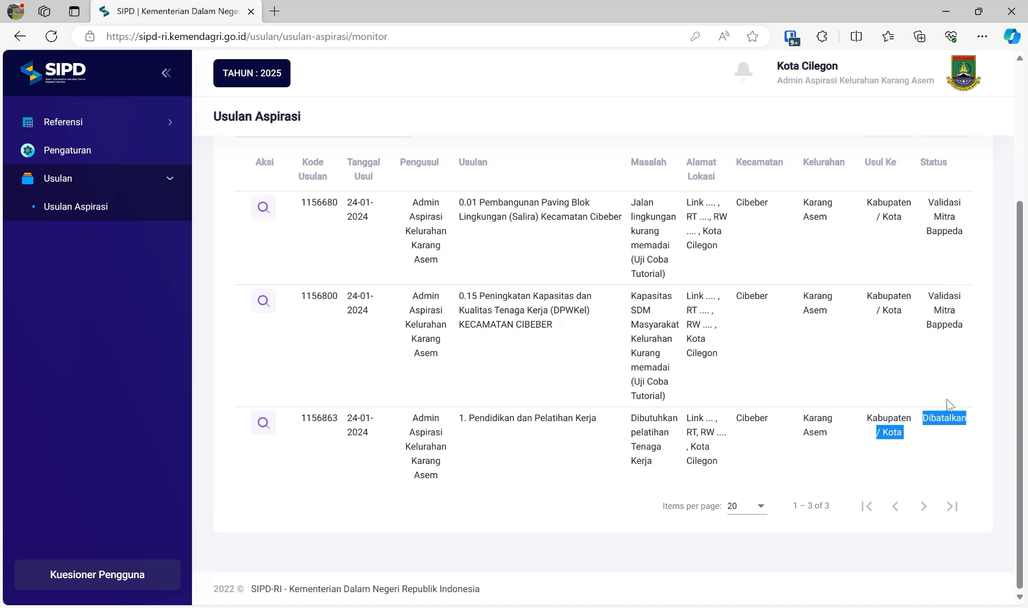
- Check whether the cancelled Pendidikan dan Pelatihan Kerja proposal is listed under Pengajuan or under Monitor
left_click(941, 439)
scroll(603, 372, "up", 3)
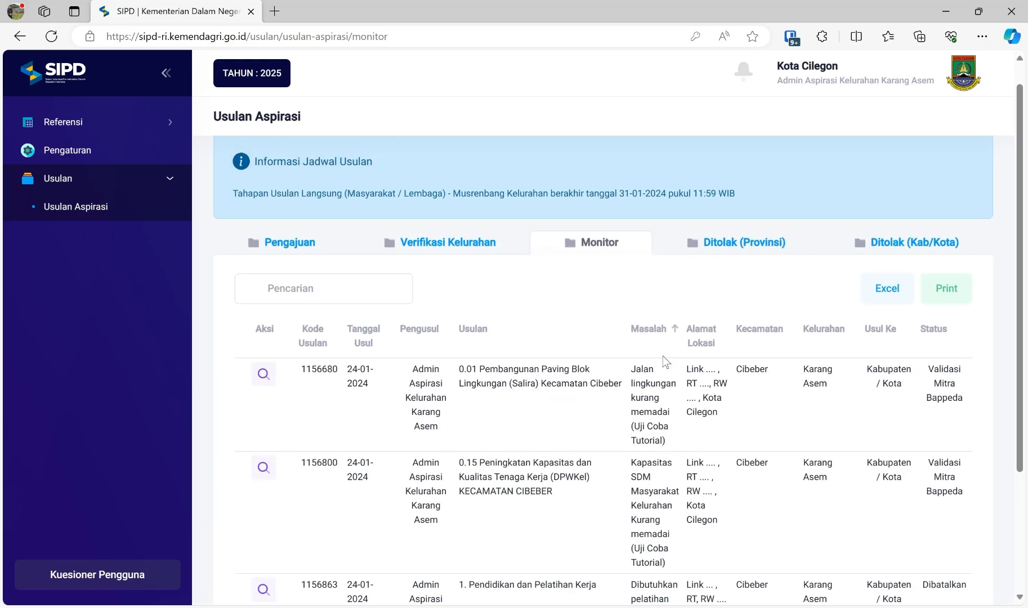
left_click(264, 242)
left_click(605, 273)
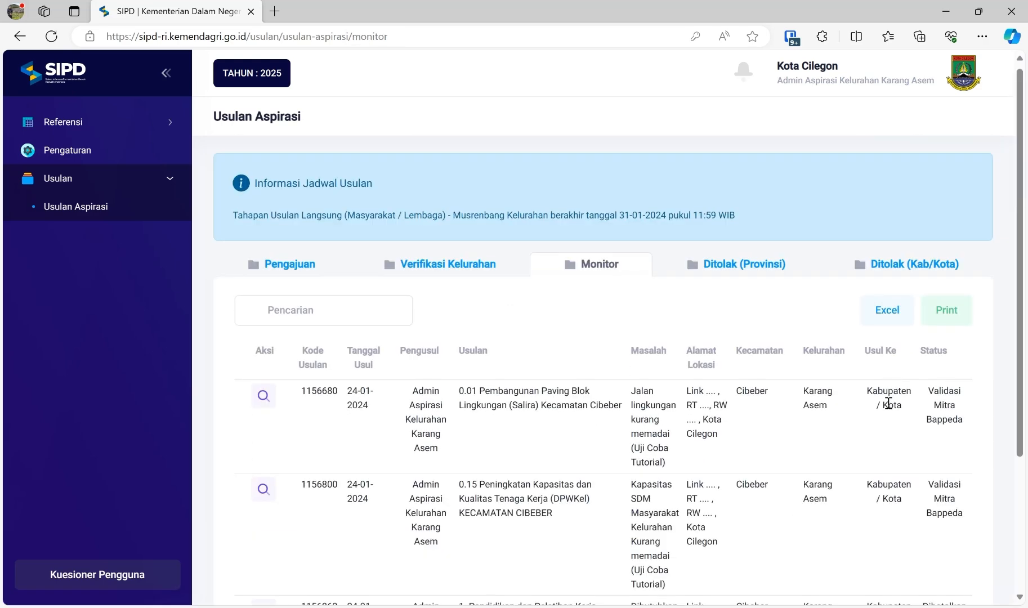
scroll(815, 390, "down", 3)
scroll(537, 368, "up", 3)
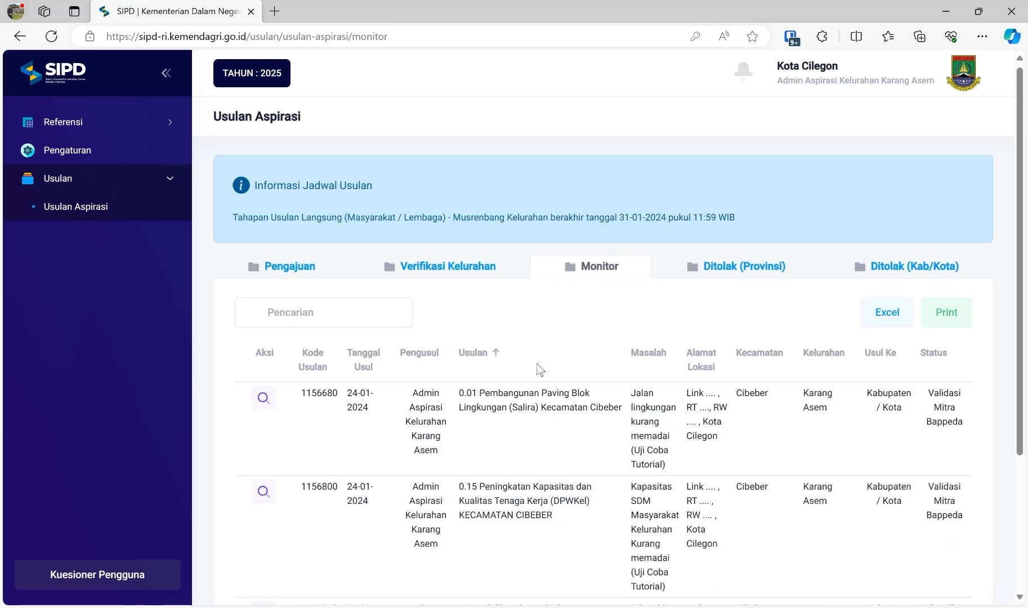
left_click(439, 265)
left_click(319, 283)
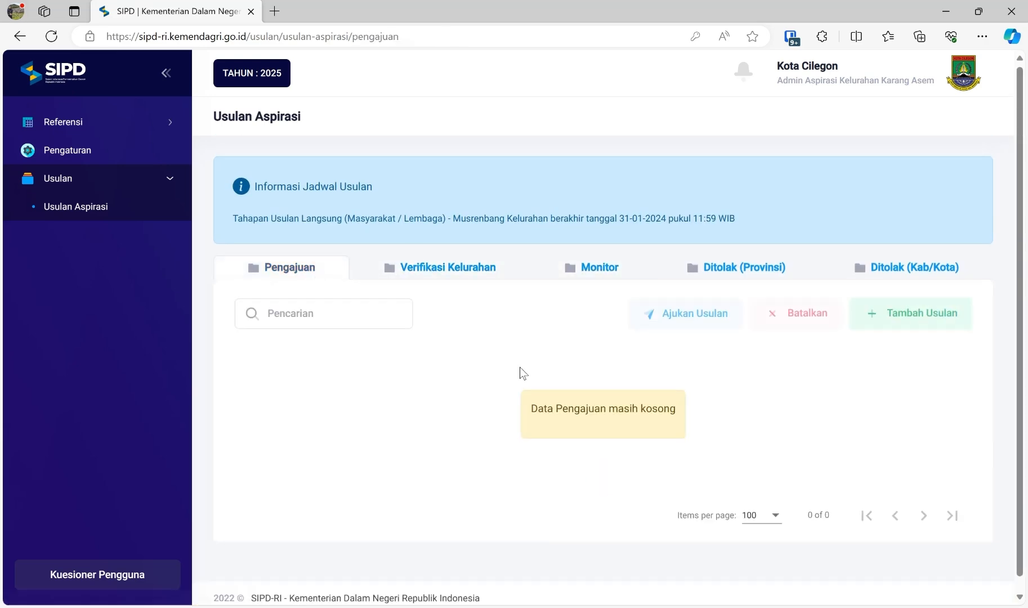
left_click(602, 256)
scroll(749, 314, "down", 3)
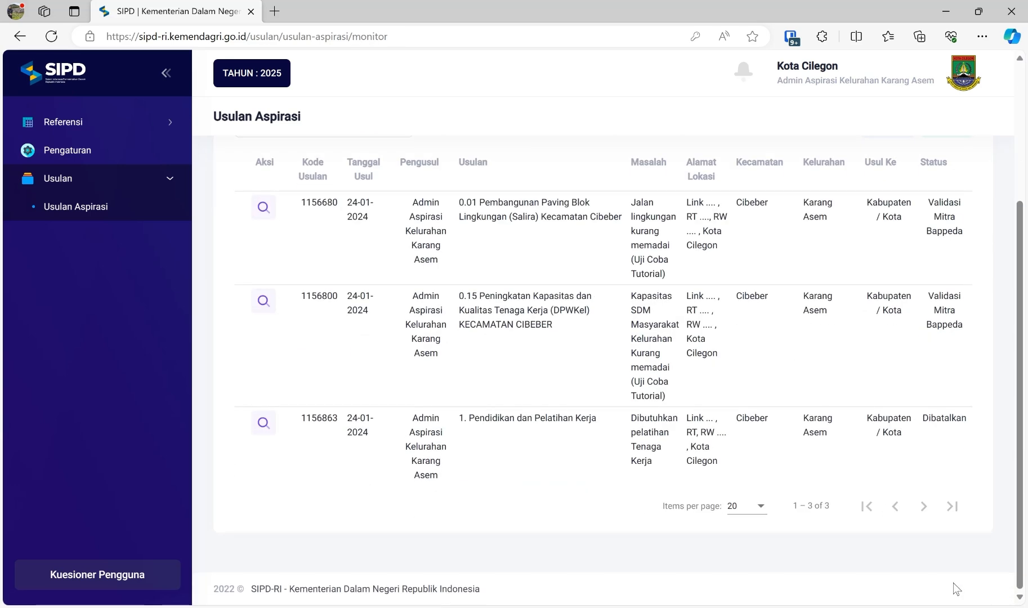
scroll(619, 366, "up", 3)
left_click(314, 170)
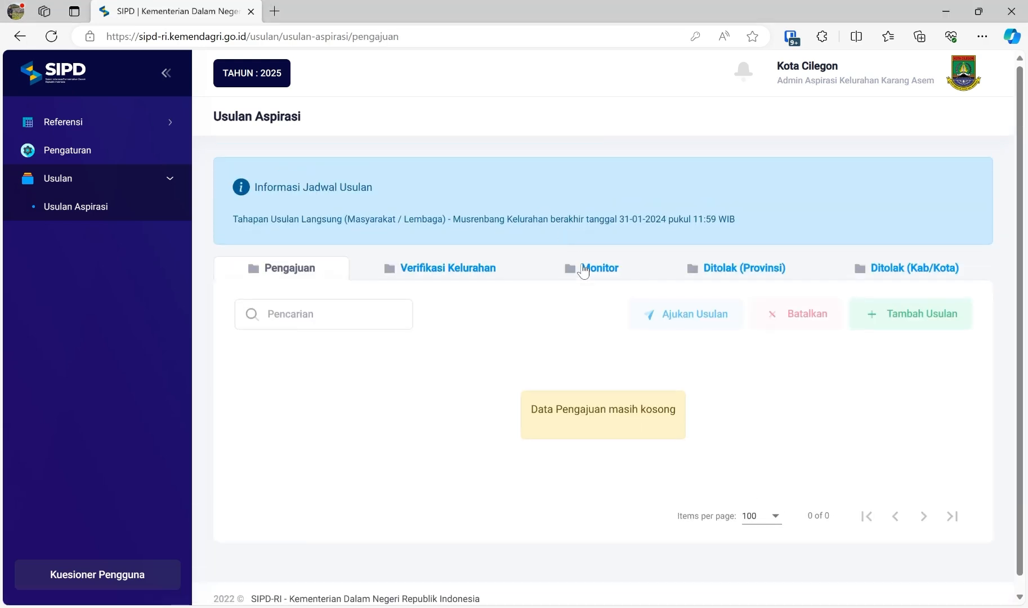
left_click(581, 263)
scroll(608, 230, "down", 3)
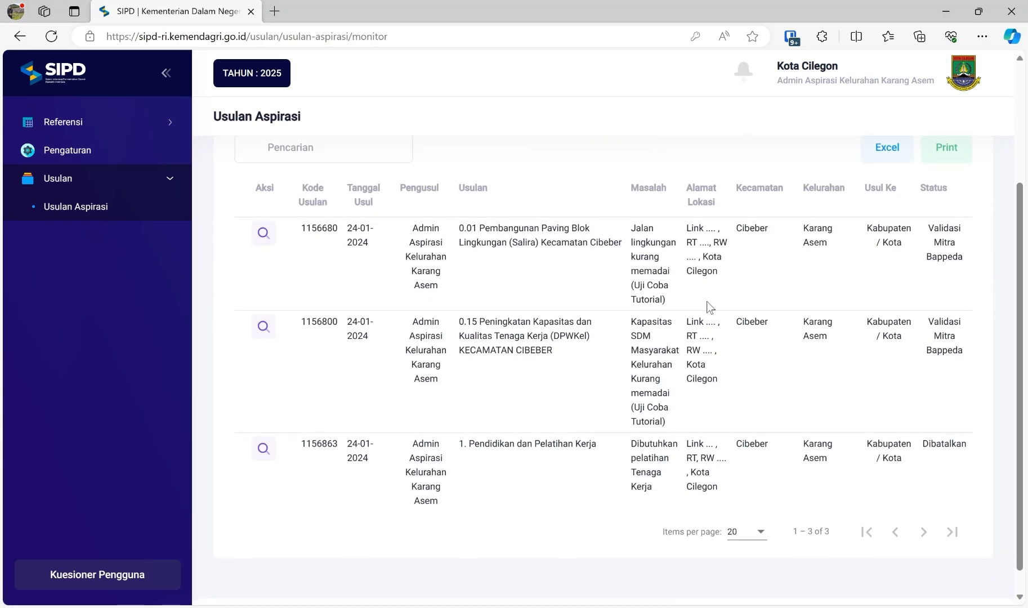
- Print the Monitor list as a PDF report and review the downloaded Laporan Monitor Usulan Aspirasi
scroll(869, 263, "up", 2)
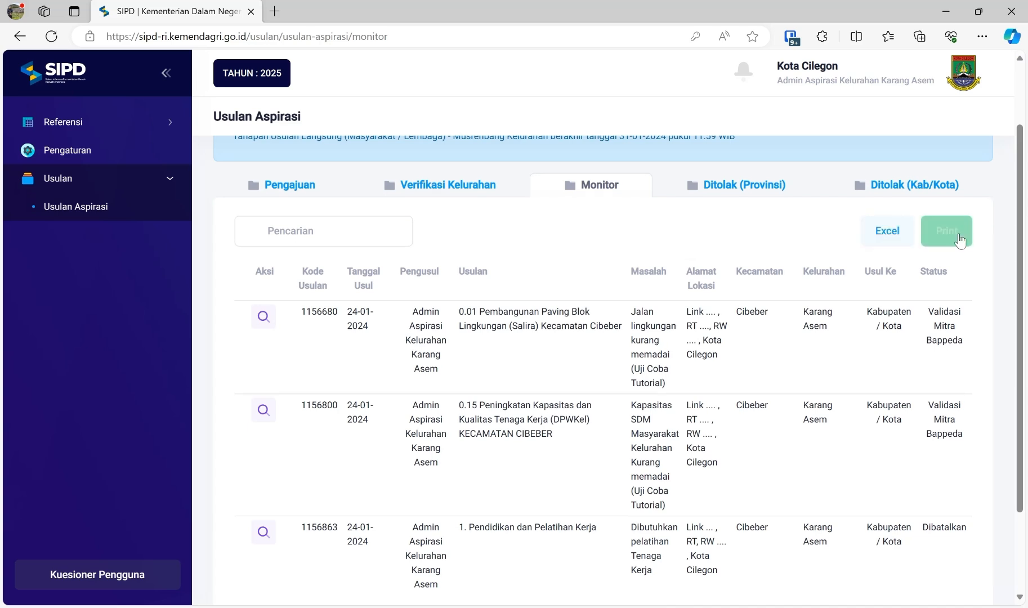
left_click(959, 239)
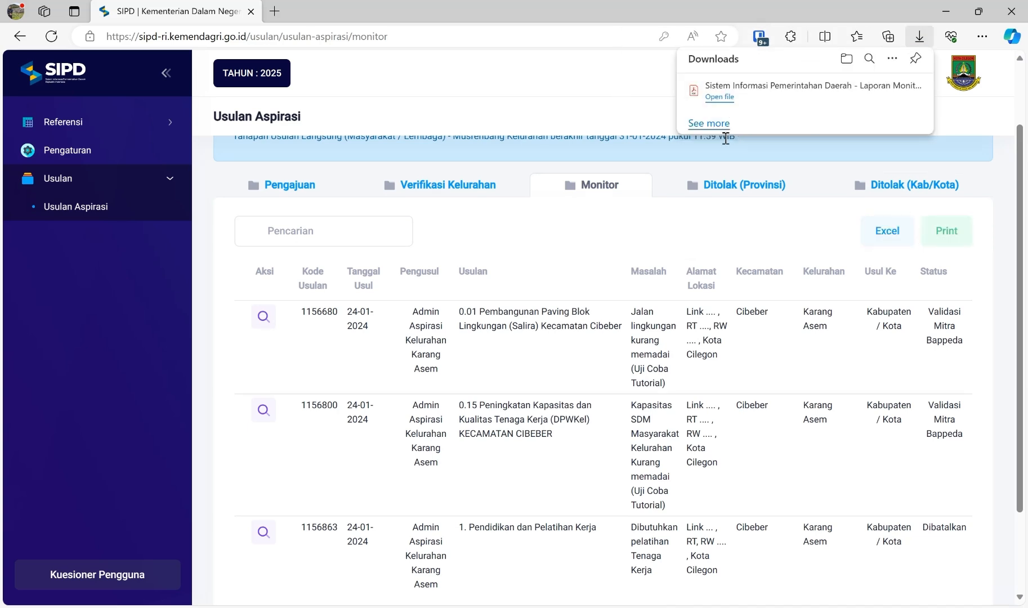
left_click(716, 97)
scroll(535, 227, "down", 3)
scroll(535, 228, "up", 3)
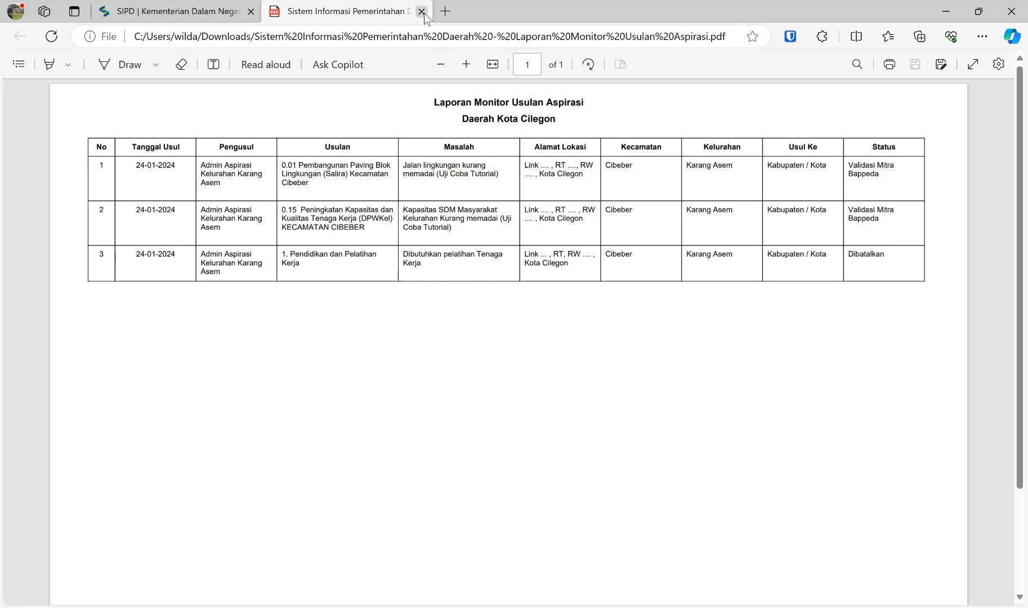
left_click(422, 12)
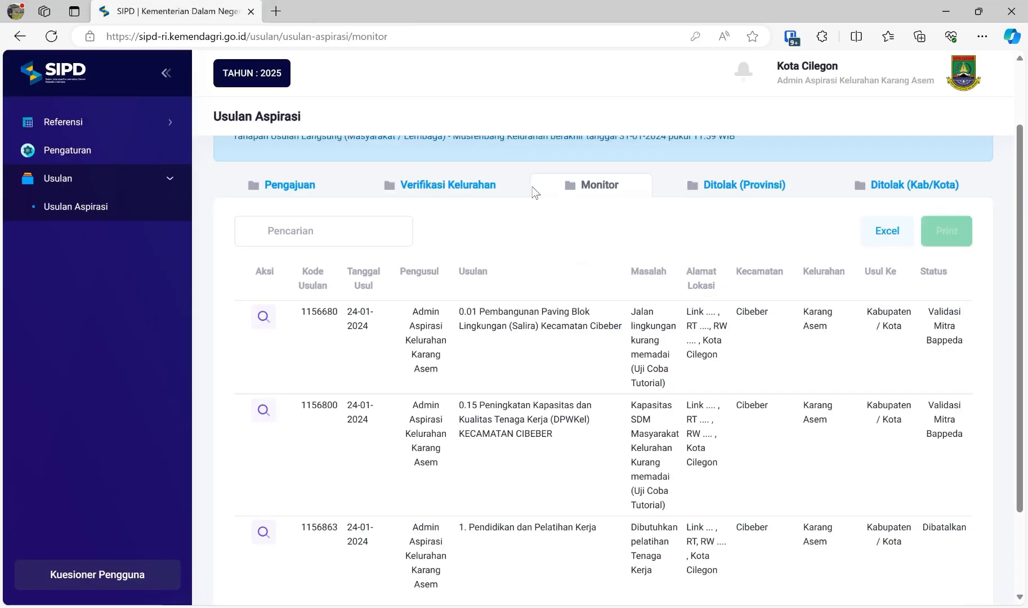
- Export the Monitor list to Excel and open the downloaded export_excel_monitor_usulan_asprasi.xlsx for editing
left_click(879, 238)
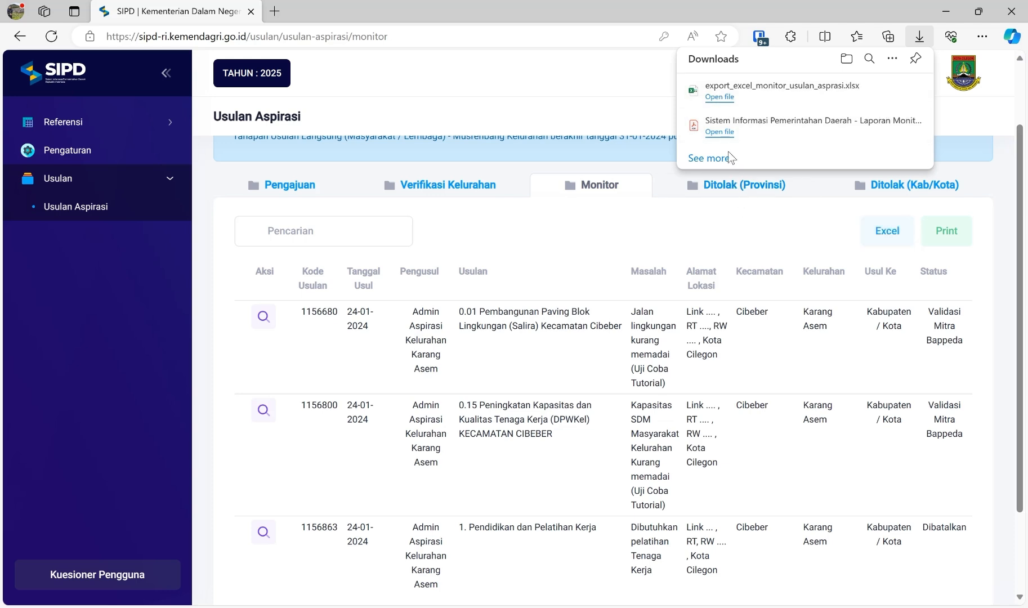
left_click(720, 98)
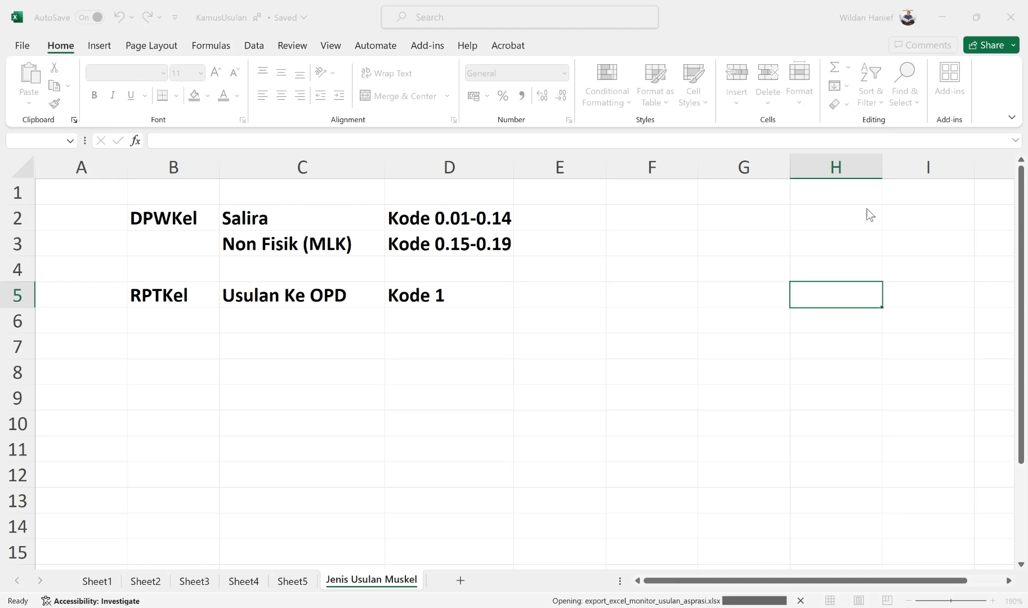
left_click(590, 66)
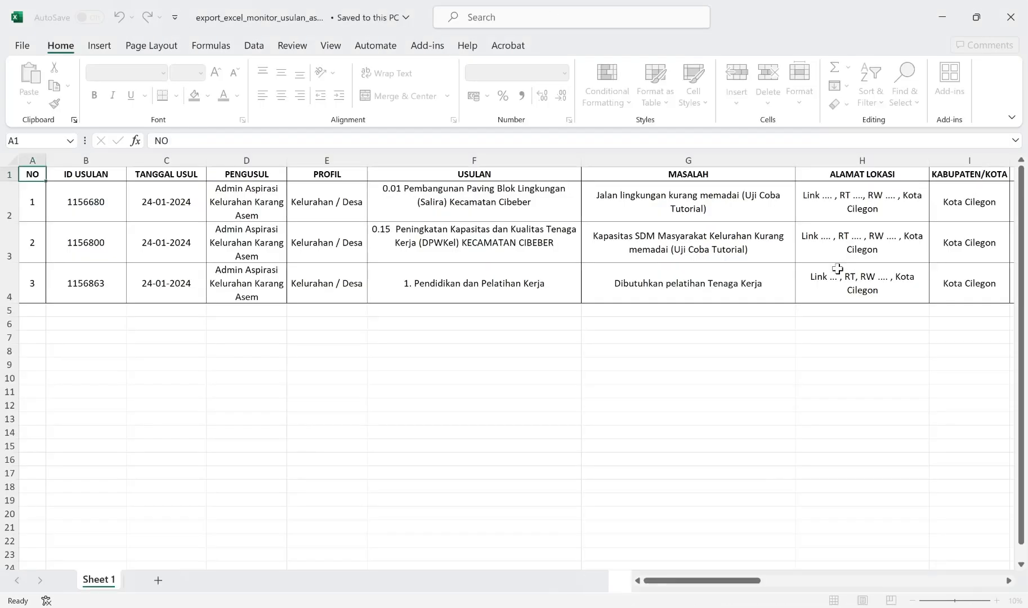
left_click(813, 287)
scroll(810, 291, "down", 1, "ctrl")
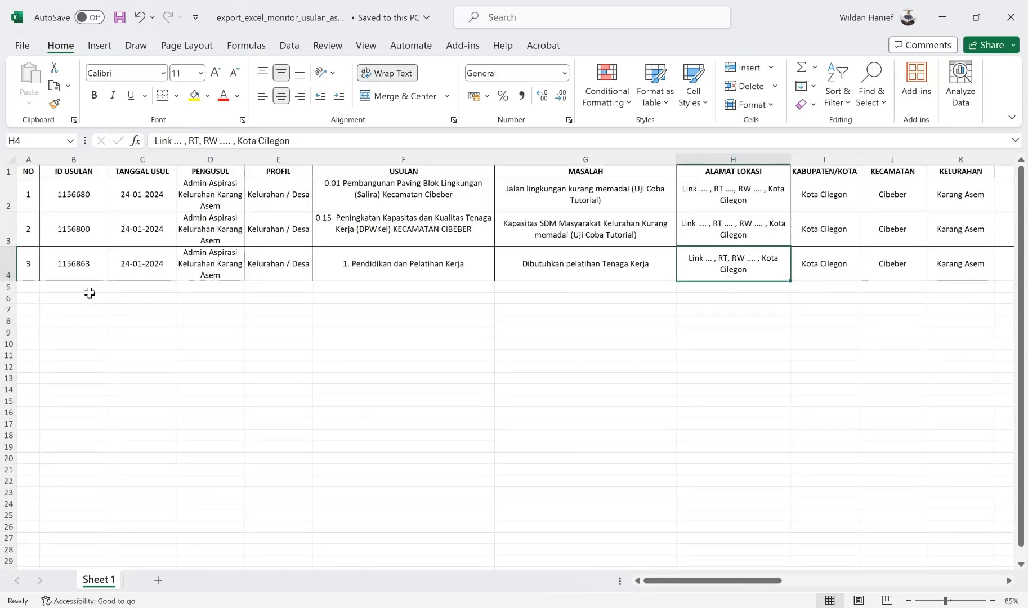
- Try deleting the cancelled Pendidikan dan Pelatihan Kerja row from the exported sheet, and undo the deletion
left_click(10, 267)
right_click(10, 268)
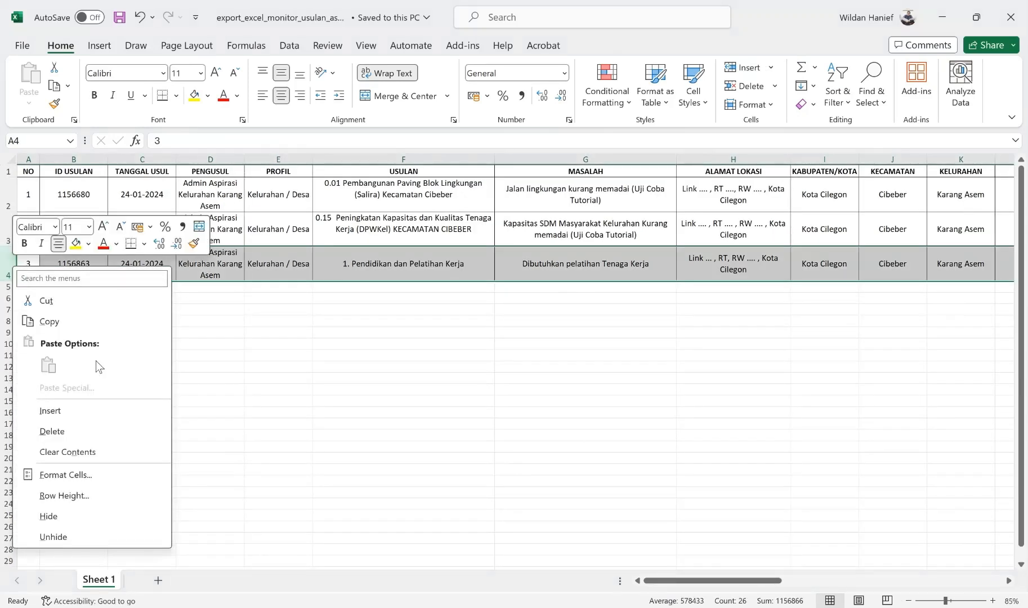
left_click(97, 430)
left_click(496, 332)
key("ctrl+z")
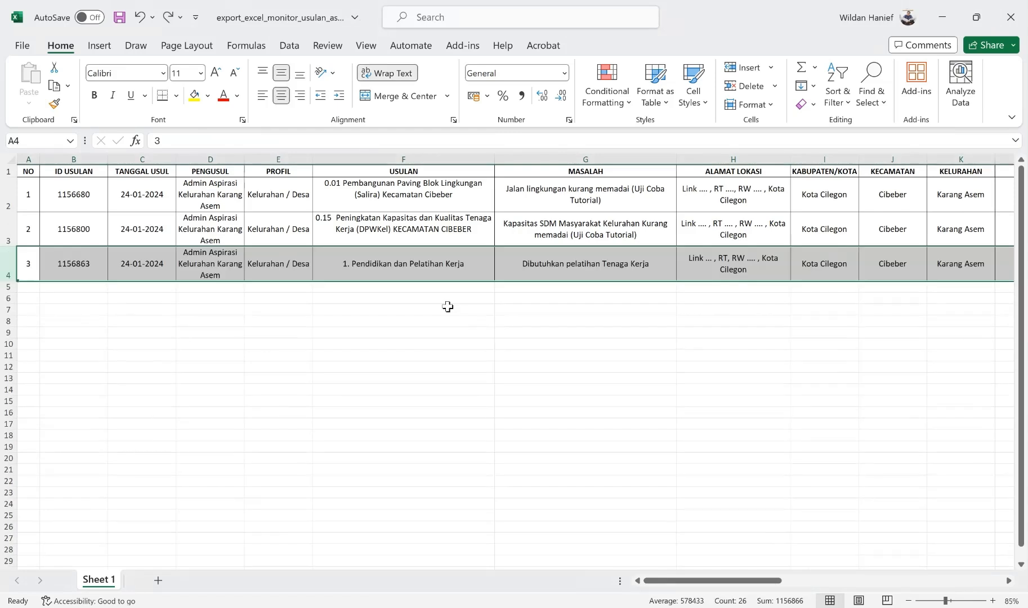
- Review the exported columns, and close the export without saving to return to SIPD in the browser
scroll(554, 321, "down", 1, "ctrl")
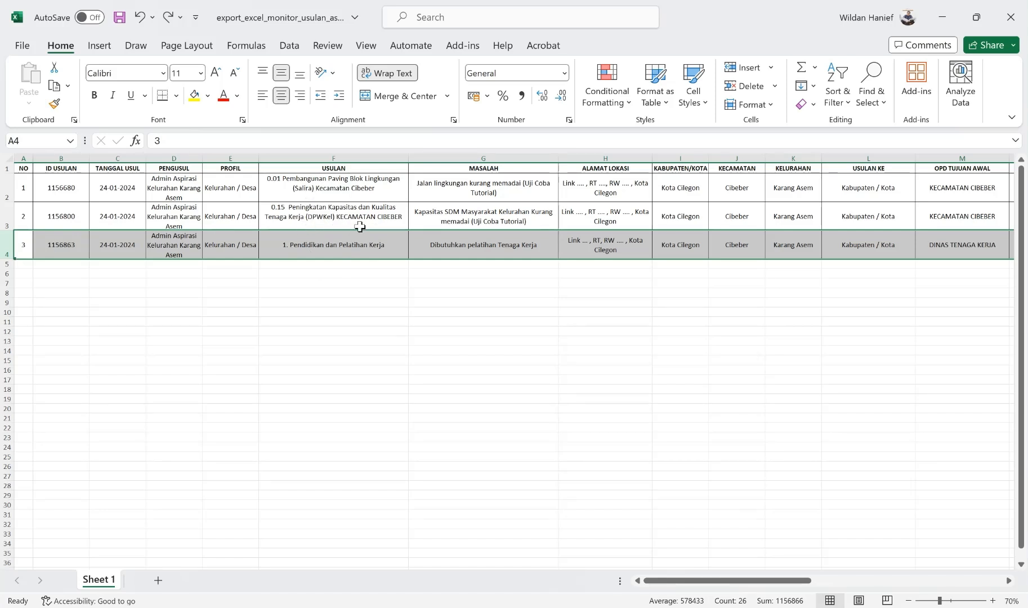
left_click(511, 330)
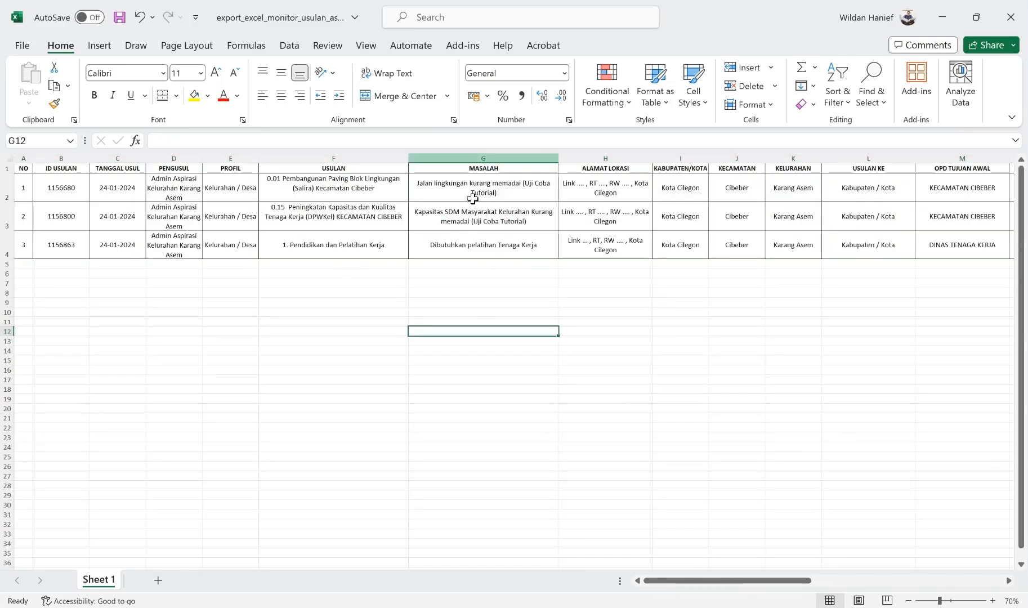
left_click(1008, 26)
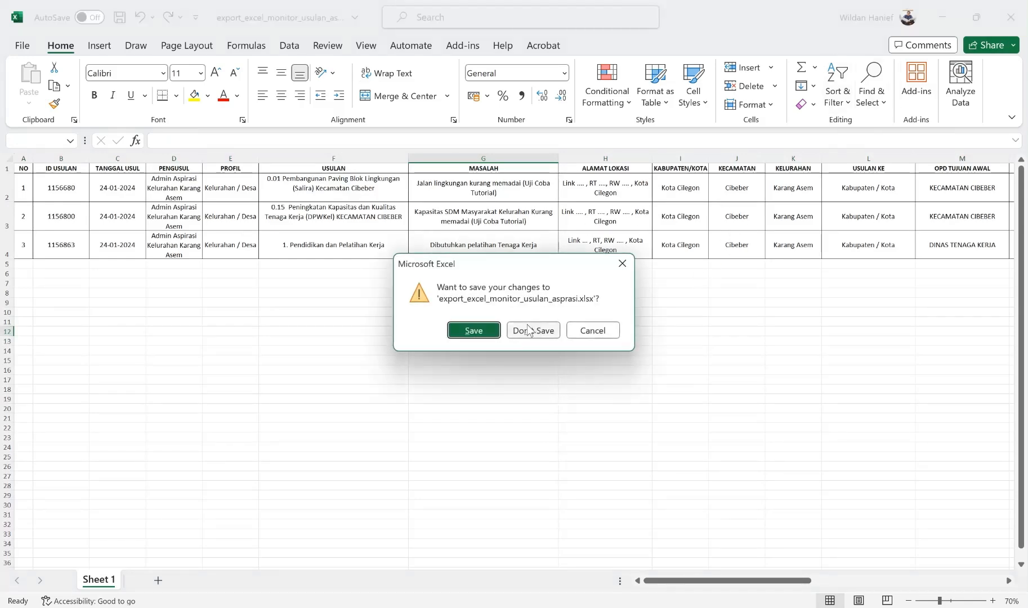
left_click(532, 330)
left_click(944, 20)
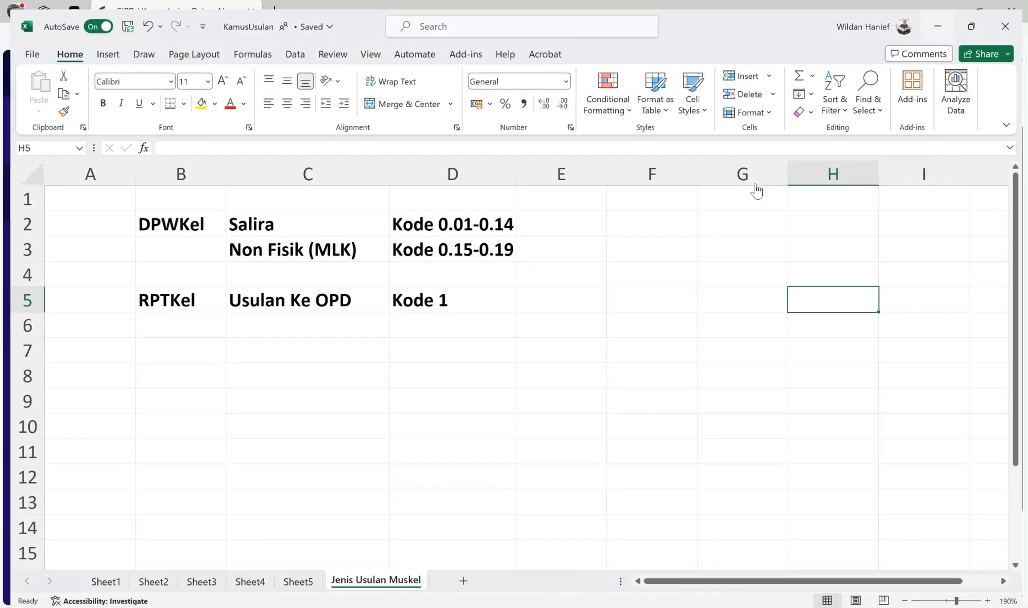
- Review the status of all proposals in the Monitor list and compare it with the Pengajuan list
scroll(610, 326, "down", 2)
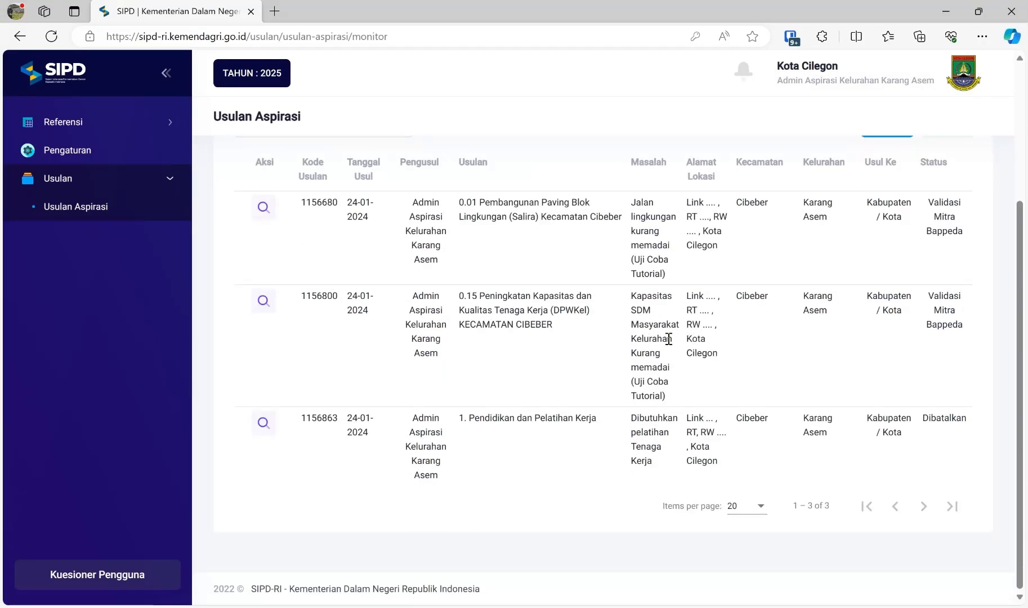
scroll(668, 336, "up", 3)
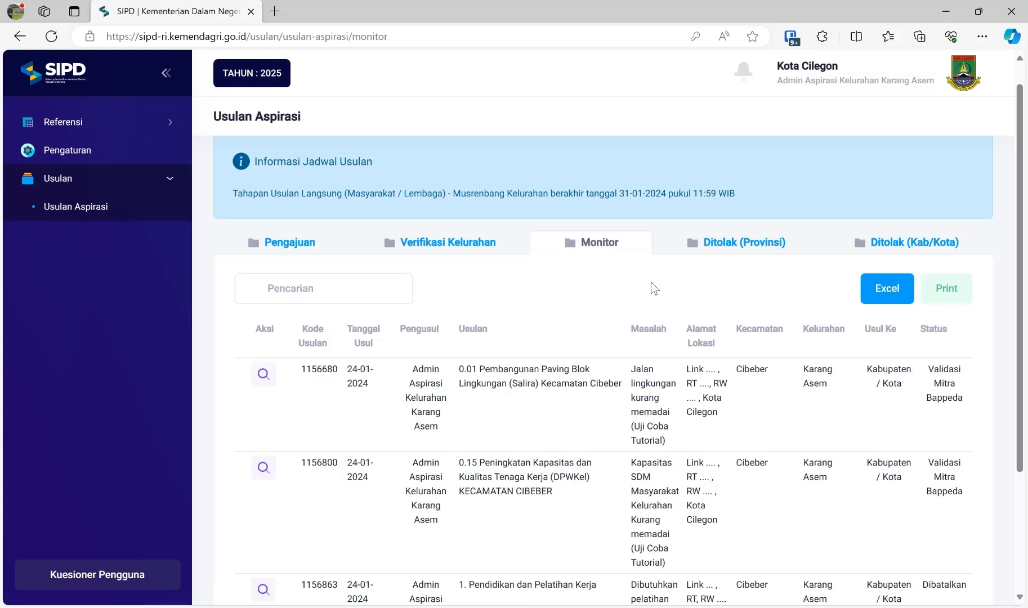
scroll(647, 295, "down", 1)
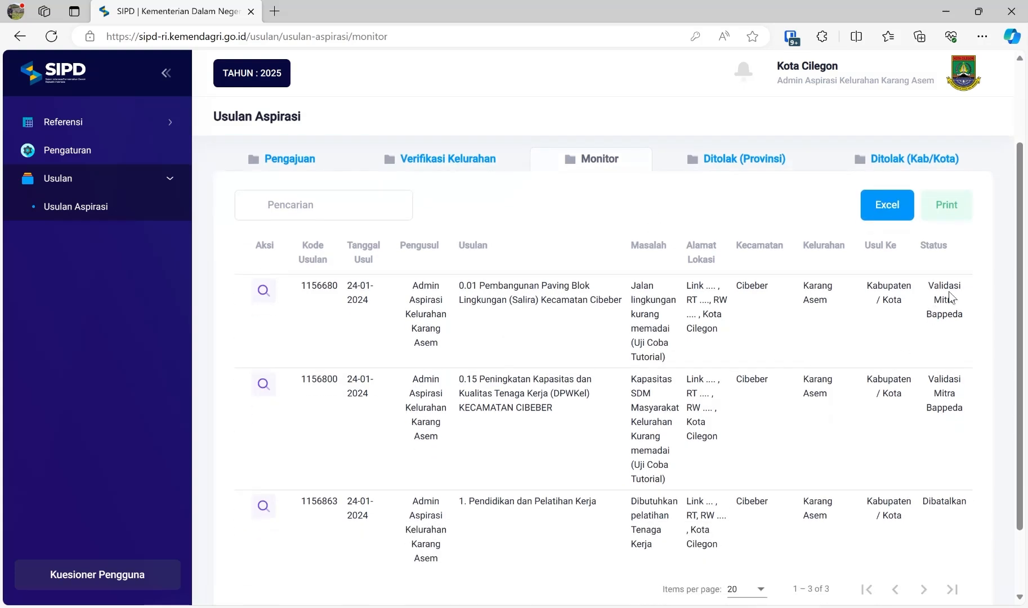
left_click(284, 159)
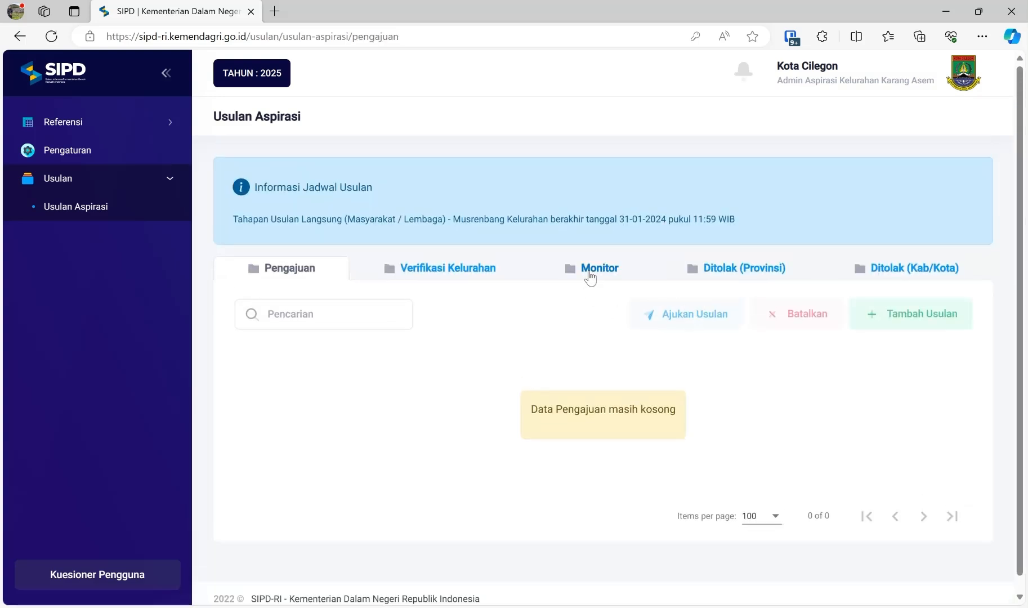
left_click(590, 269)
scroll(922, 232, "down", 2)
scroll(950, 223, "up", 2)
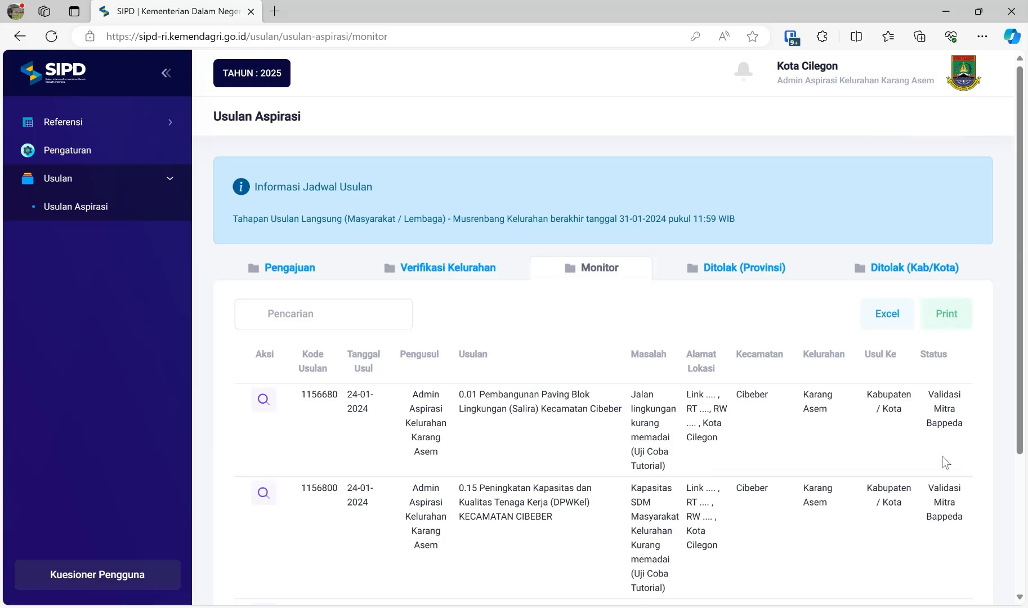
scroll(778, 302, "down", 3)
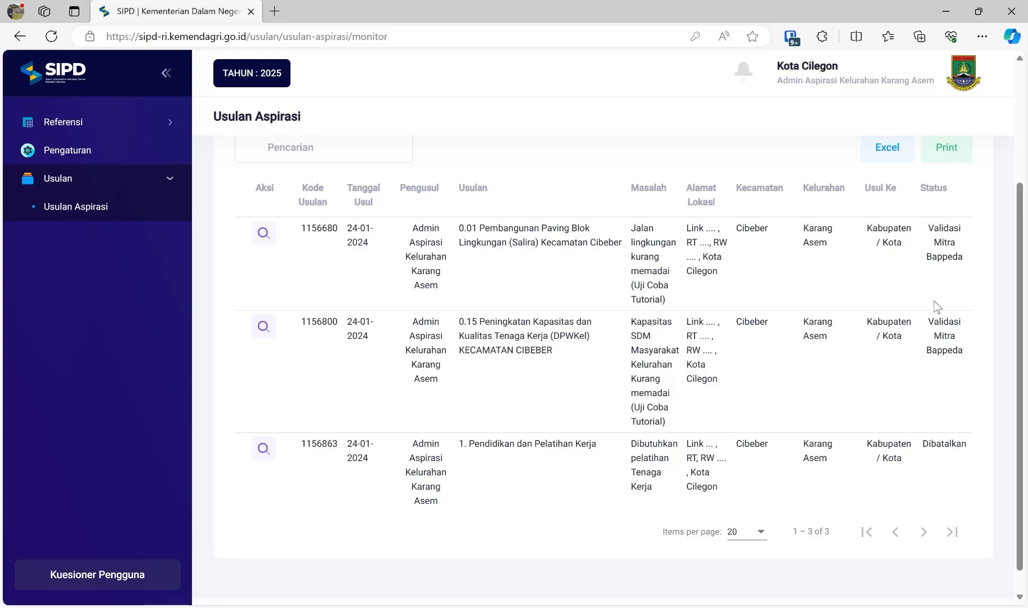
scroll(918, 333, "up", 3)
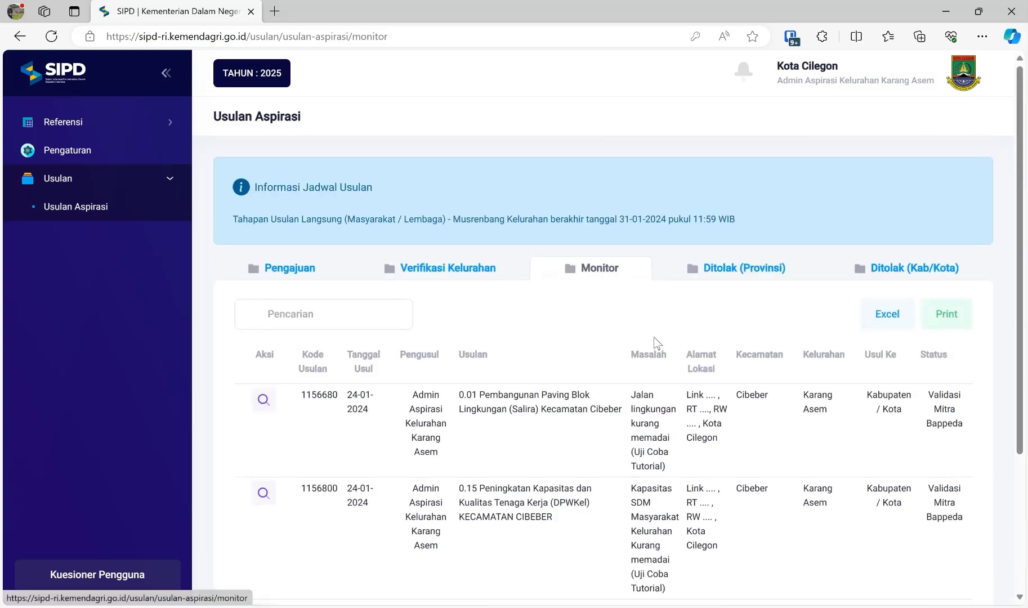
scroll(914, 387, "down", 3)
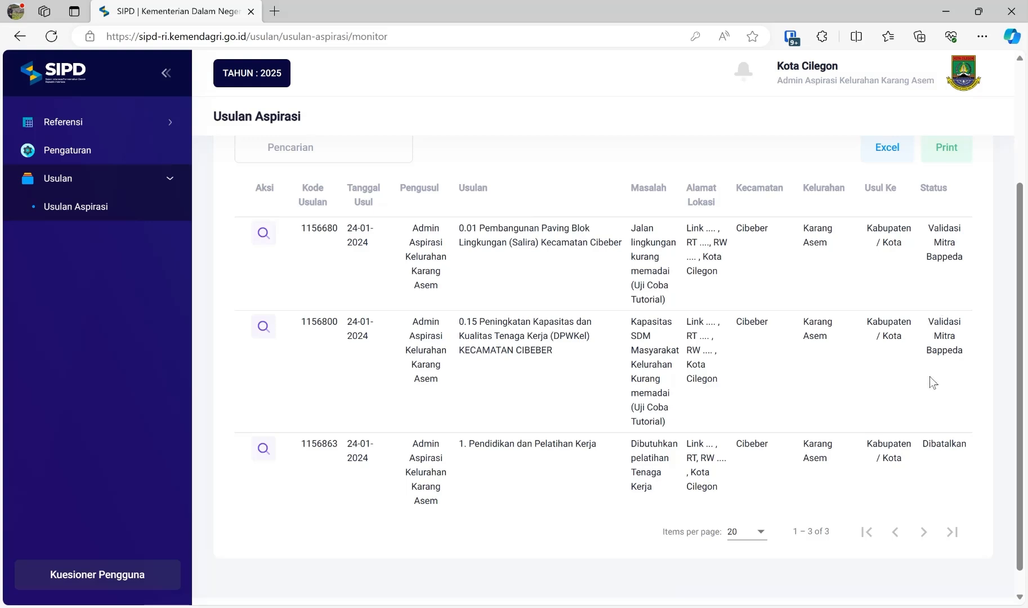
scroll(930, 383, "up", 3)
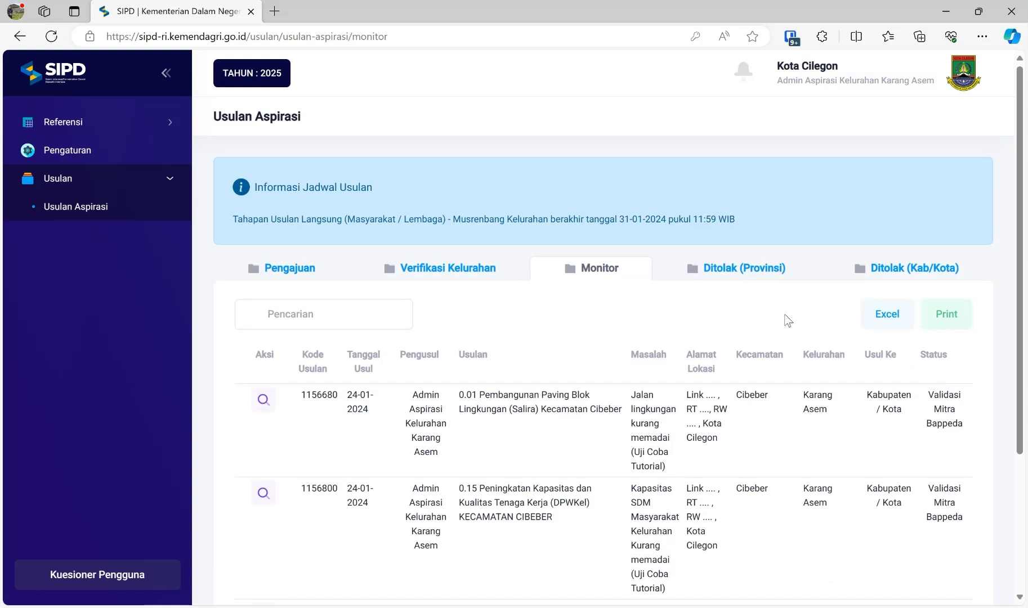